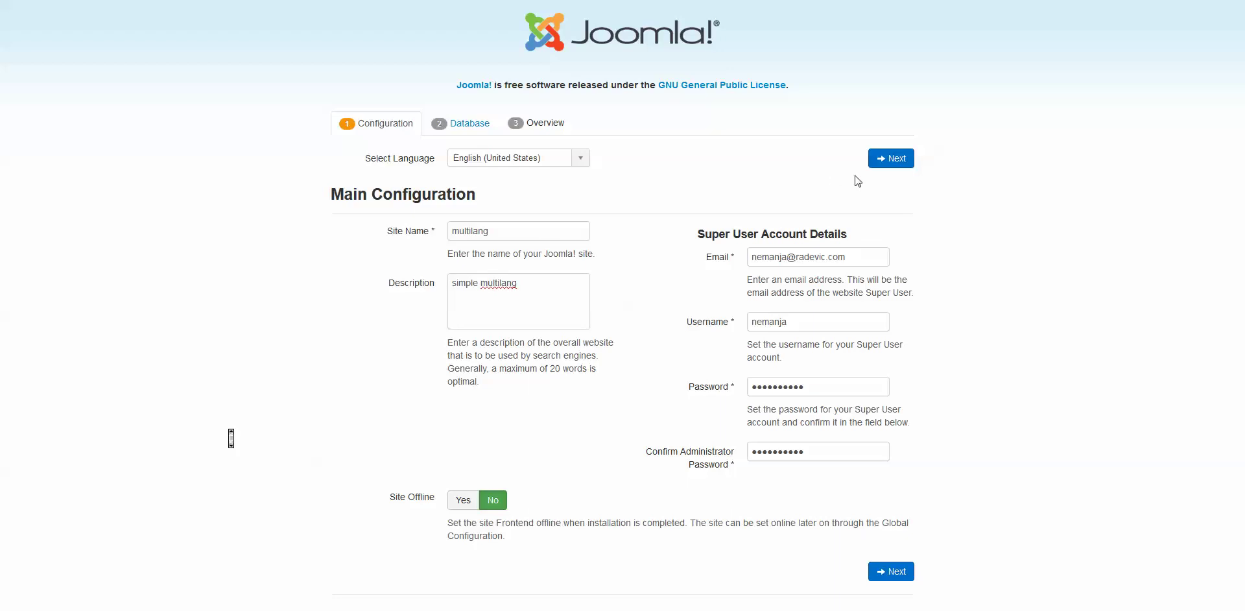
Complete the multilang site installation with the filled-in main and MySQLi database configuration, and remove the installation folder
left_click(898, 163)
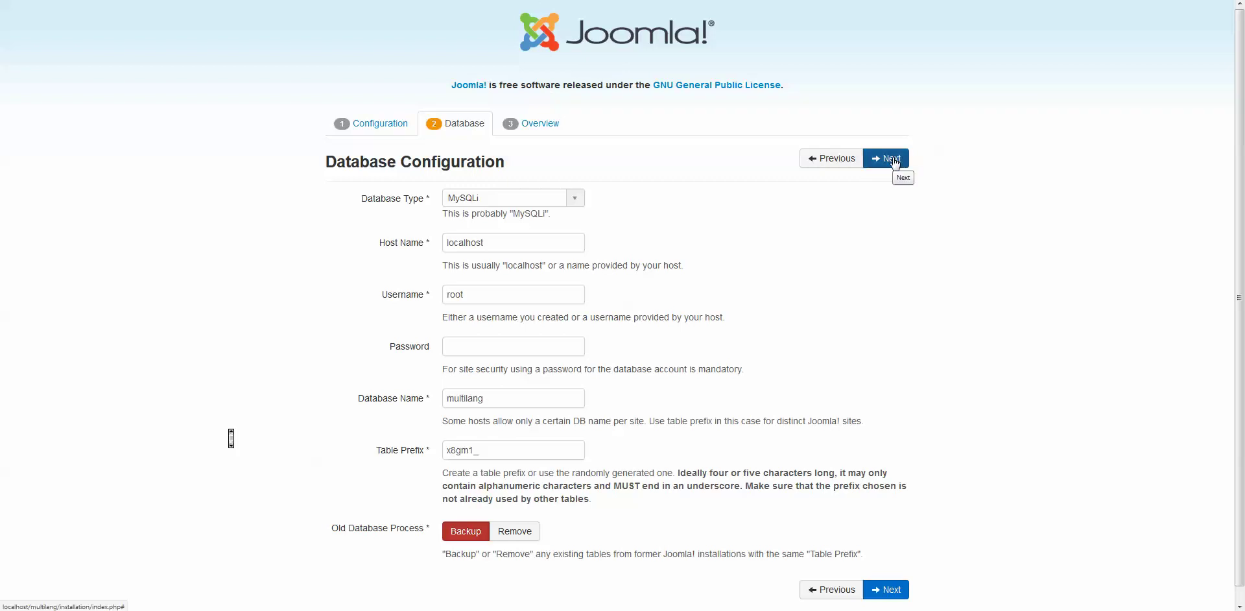
left_click(893, 159)
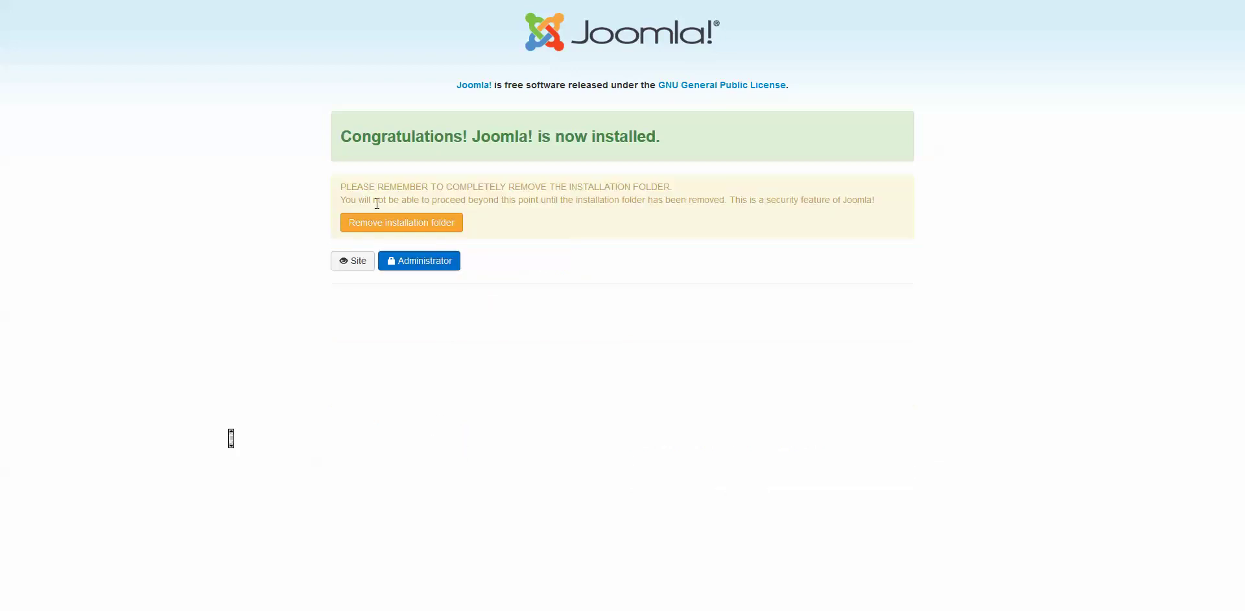
left_click(380, 221)
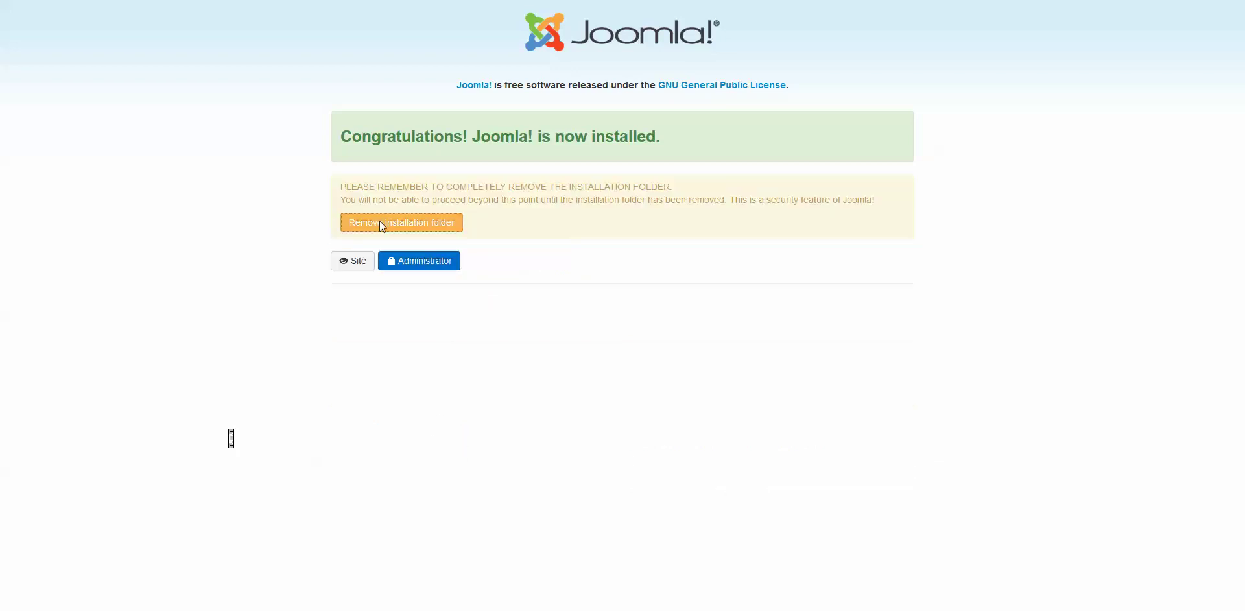
Log in to the administrator area with the saved username and account password, and set statistics collection to Always
left_click(410, 262)
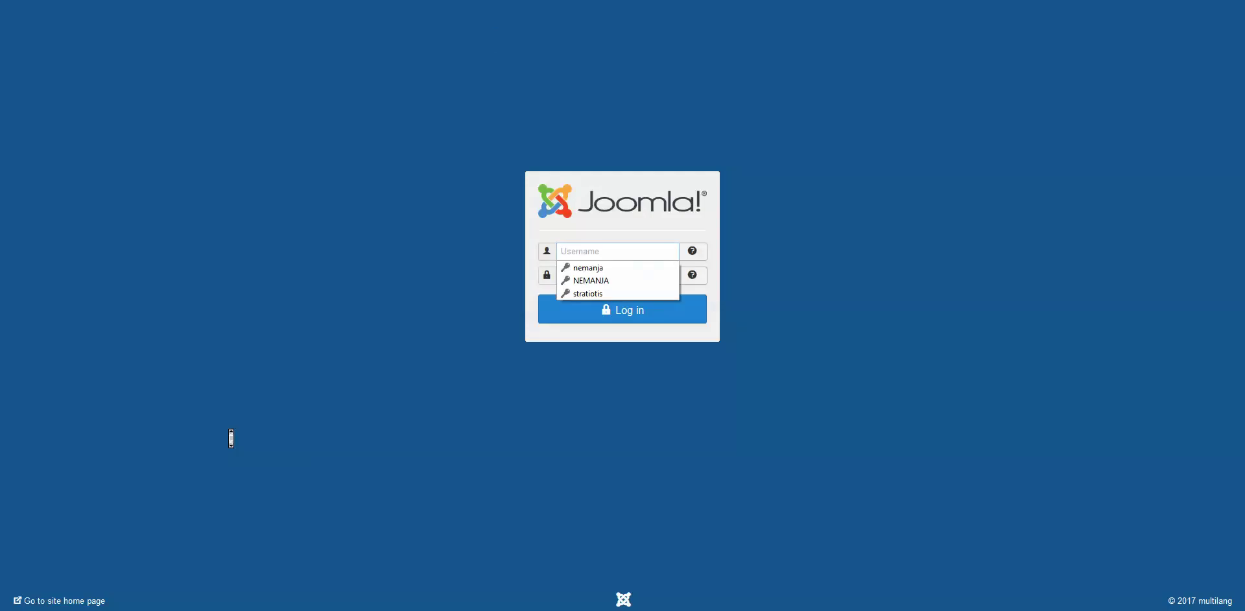
left_click(603, 268)
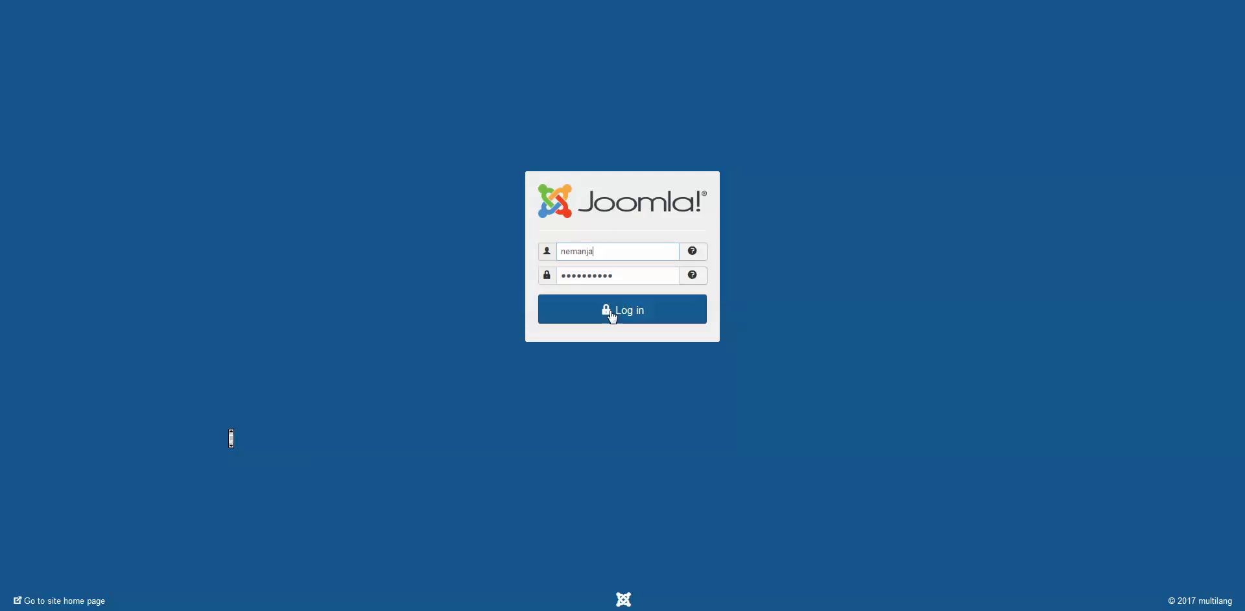
left_click(611, 316)
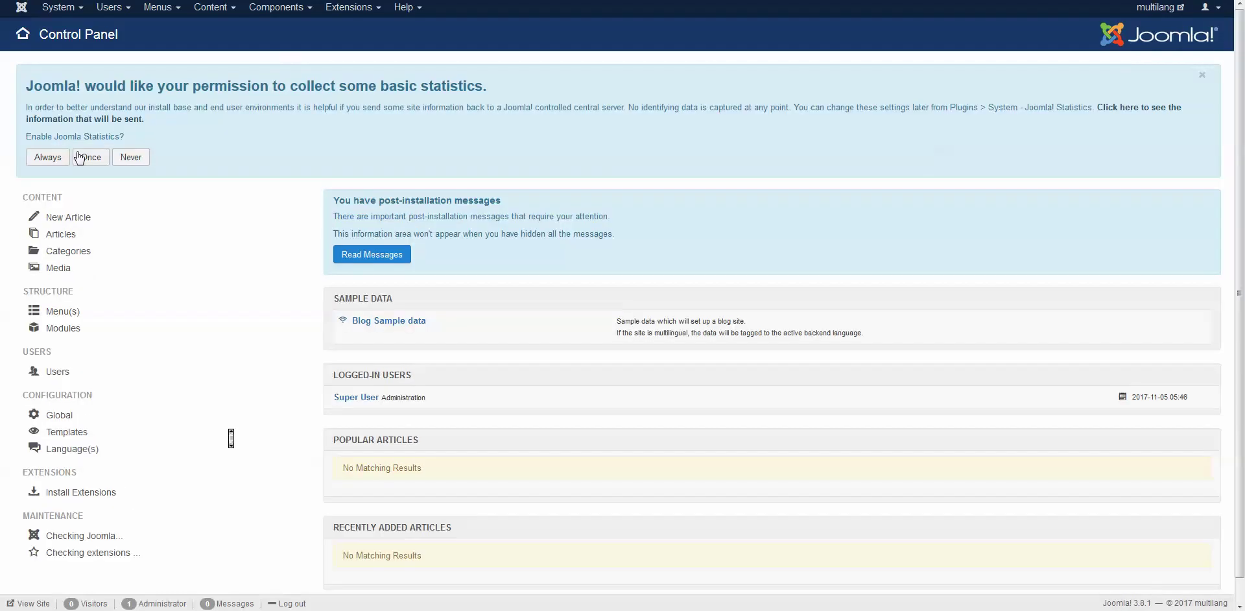
left_click(54, 158)
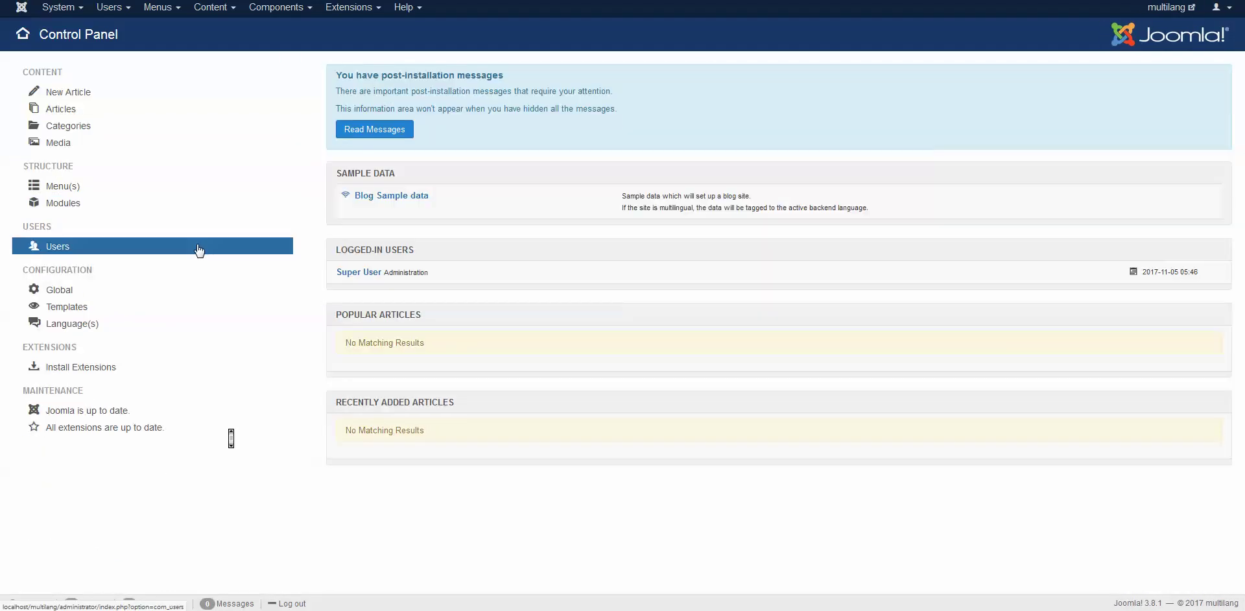
Open the list of articles and look over the options for site menus and help
left_click(209, 9)
left_click(214, 35)
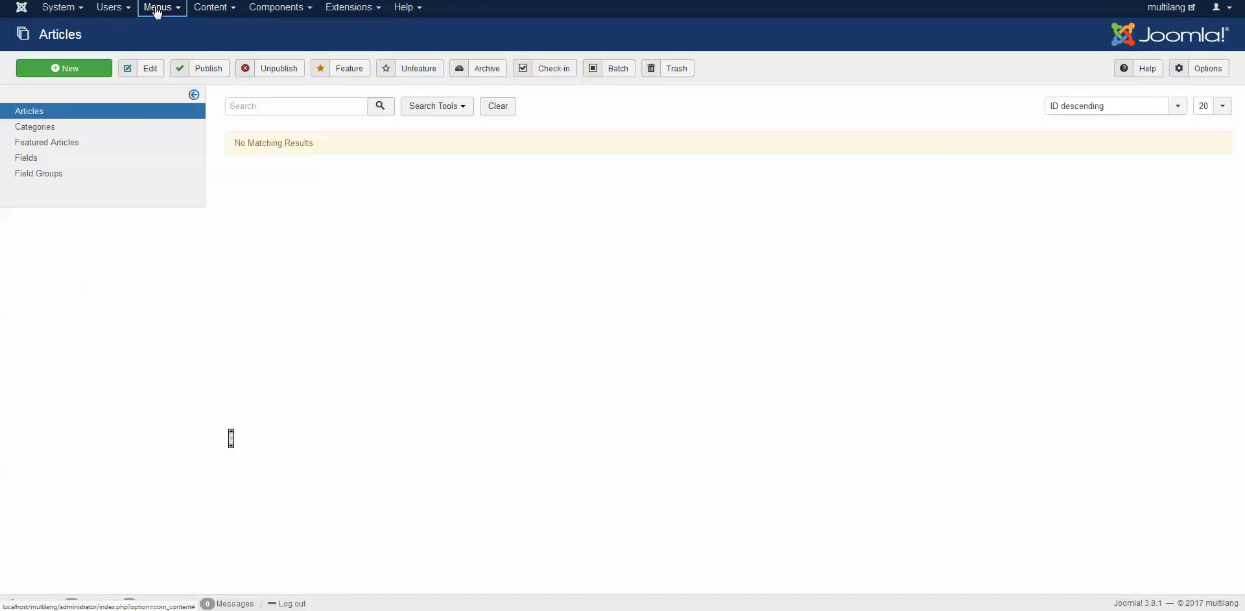
left_click(156, 9)
mouse_move(176, 98)
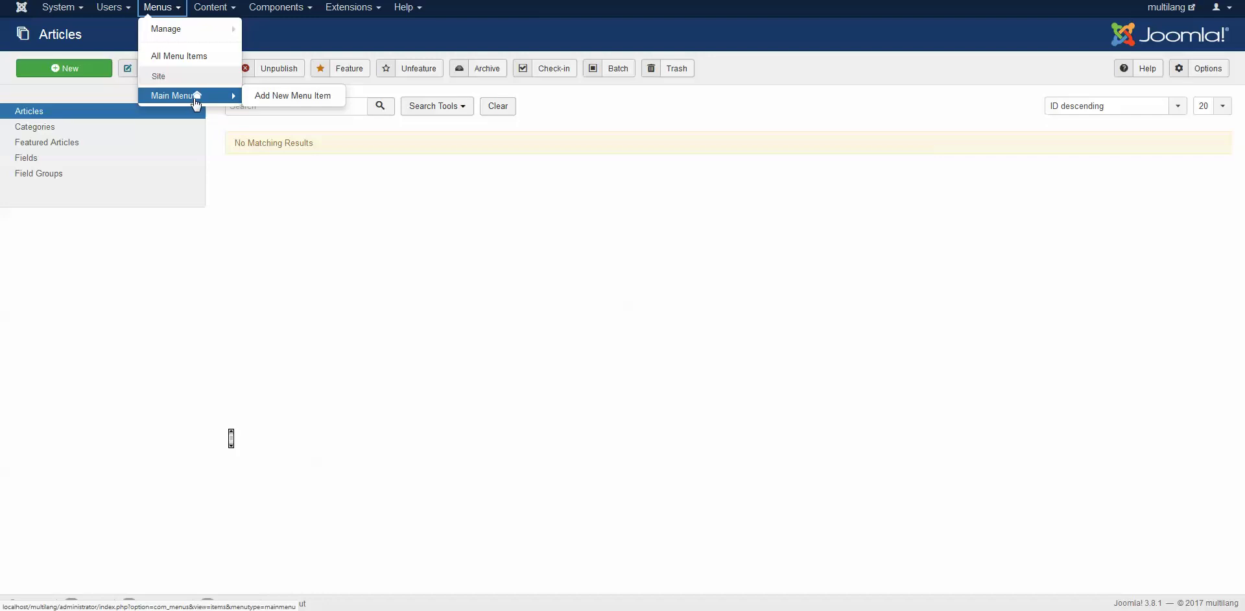
left_click(407, 8)
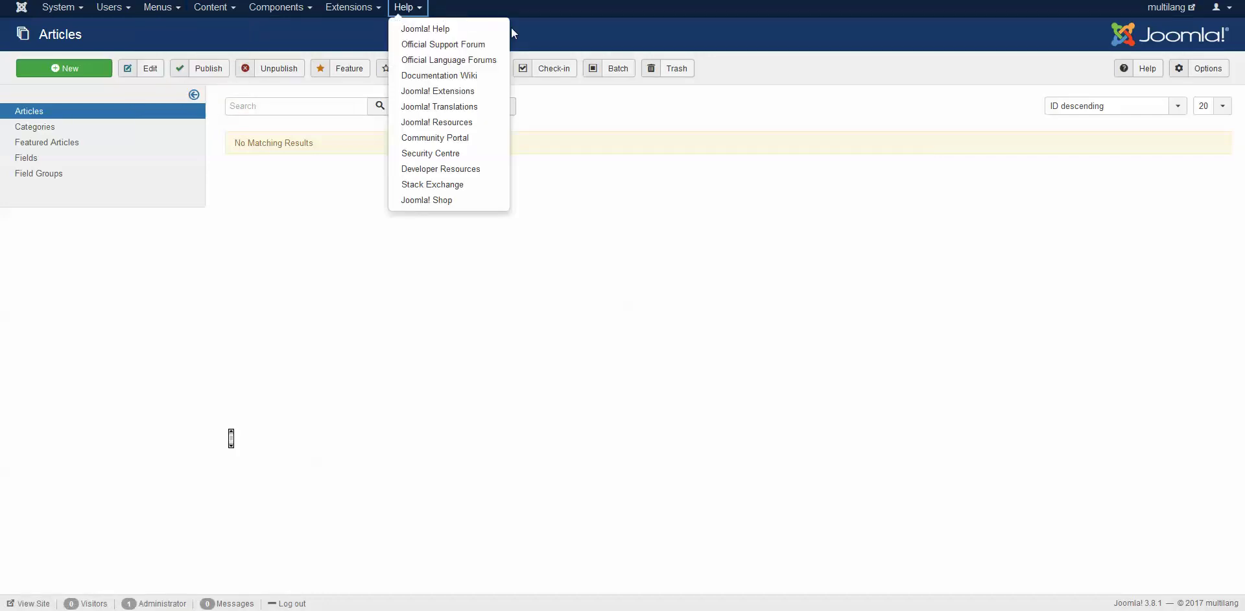
left_click(636, 30)
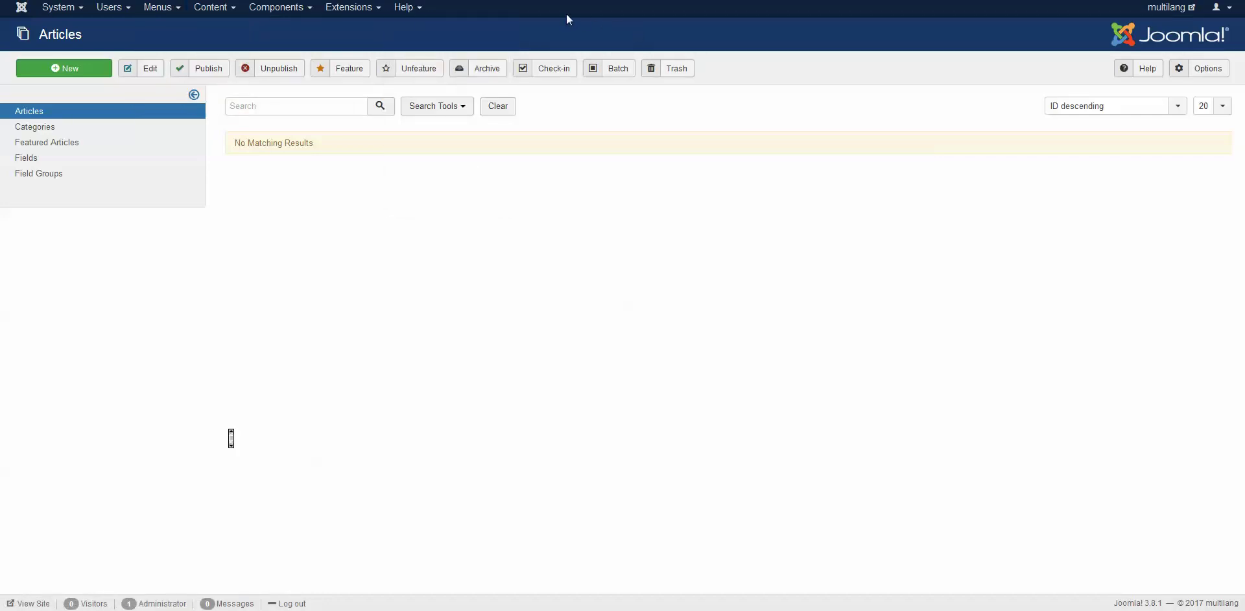
Open the extension installer and install the yootheme template package
left_click(365, 9)
mouse_move(367, 29)
left_click(445, 34)
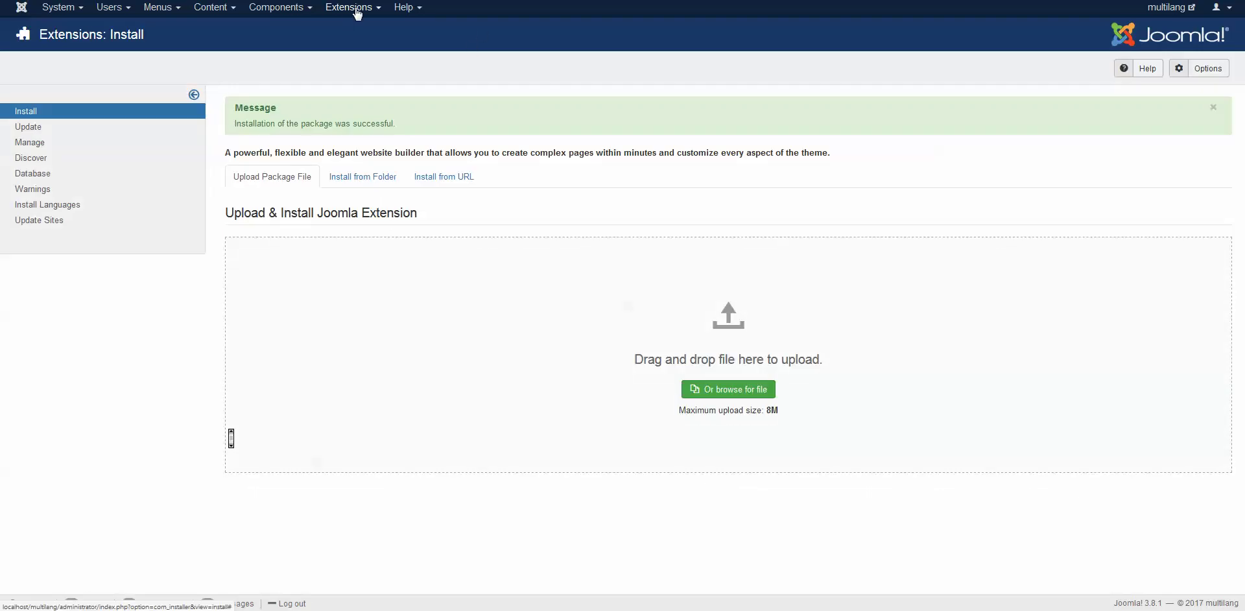
Set the yootheme - Default template style as the default for the site
left_click(331, 9)
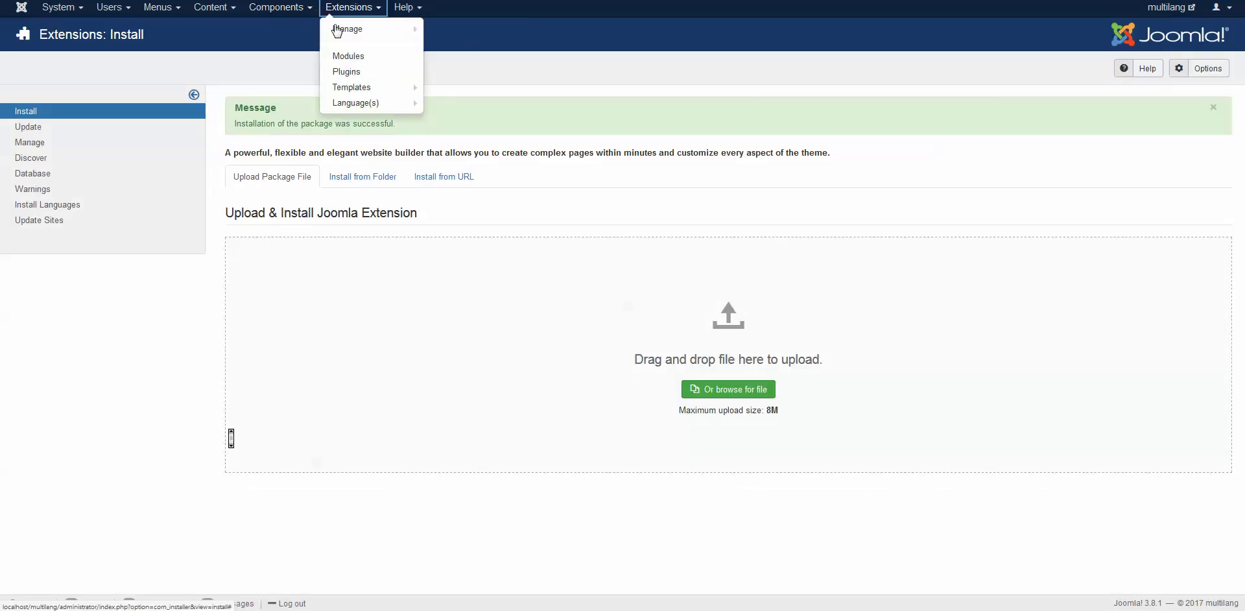
mouse_move(371, 95)
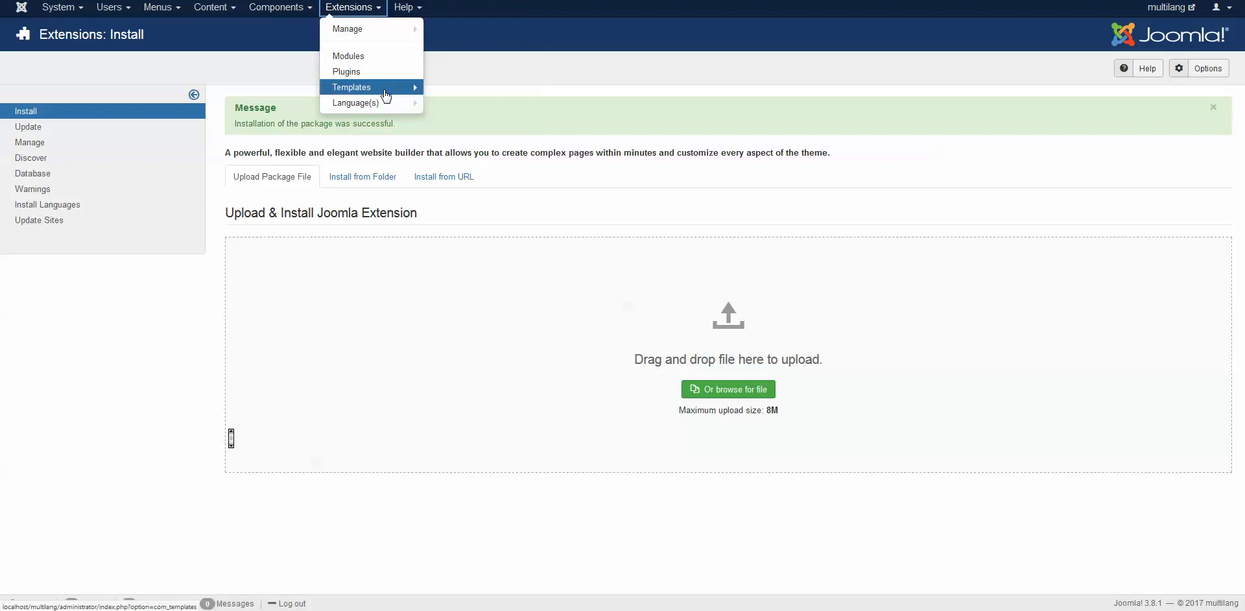
left_click(382, 89)
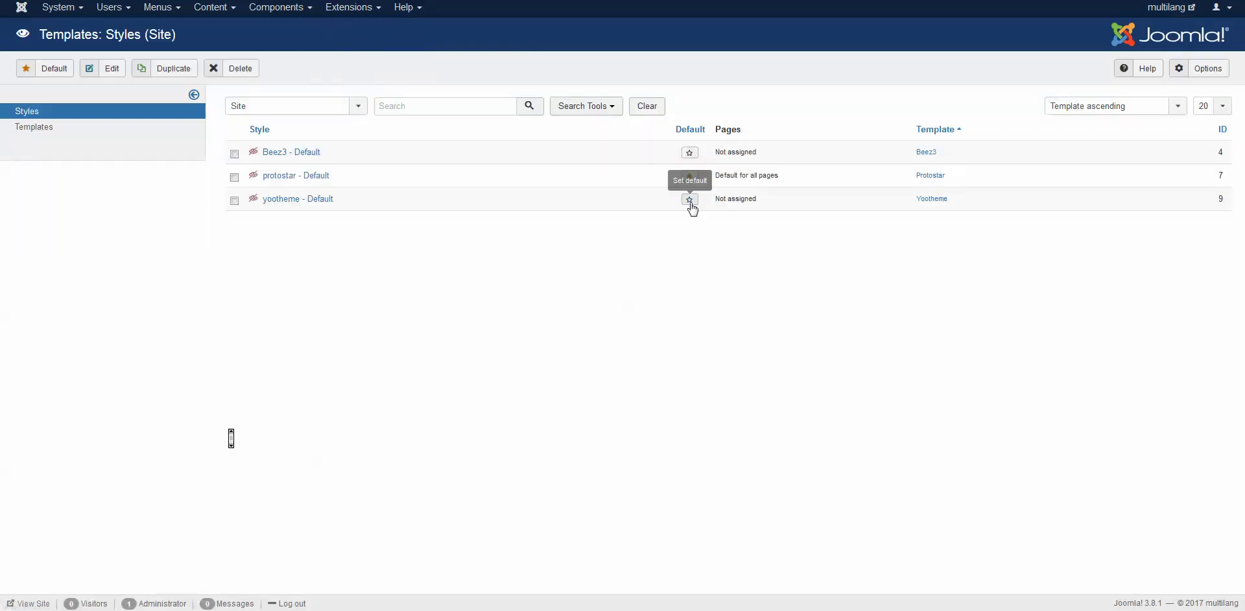
left_click(689, 199)
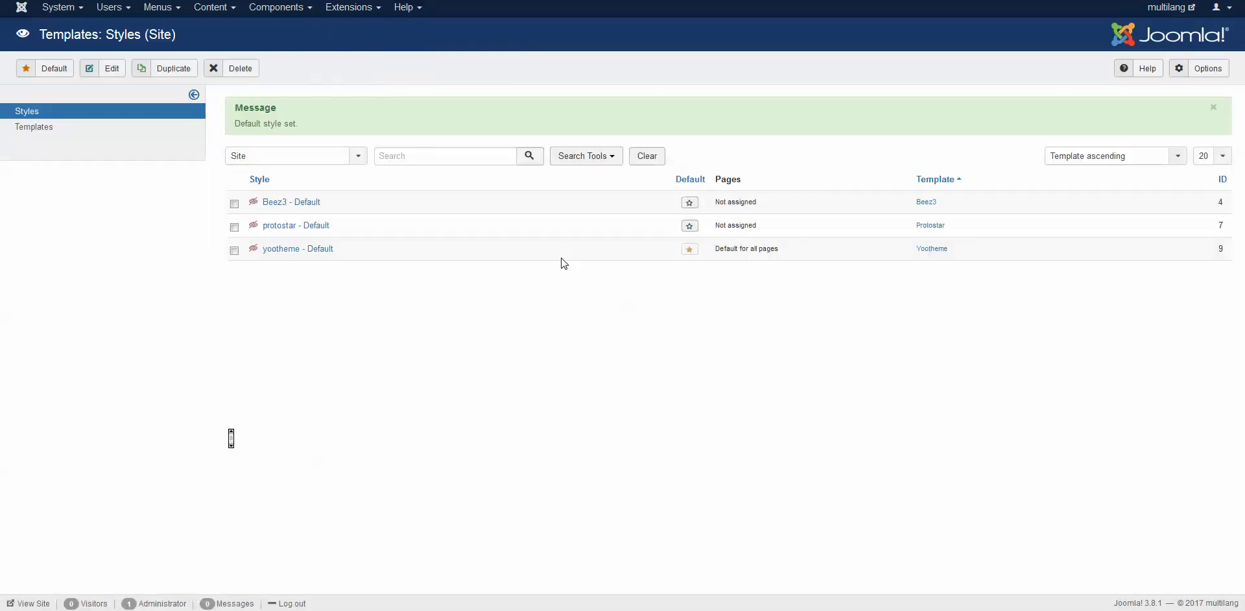
Search the installable languages for "greek" and install the Greek language package
left_click(361, 8)
mouse_move(371, 105)
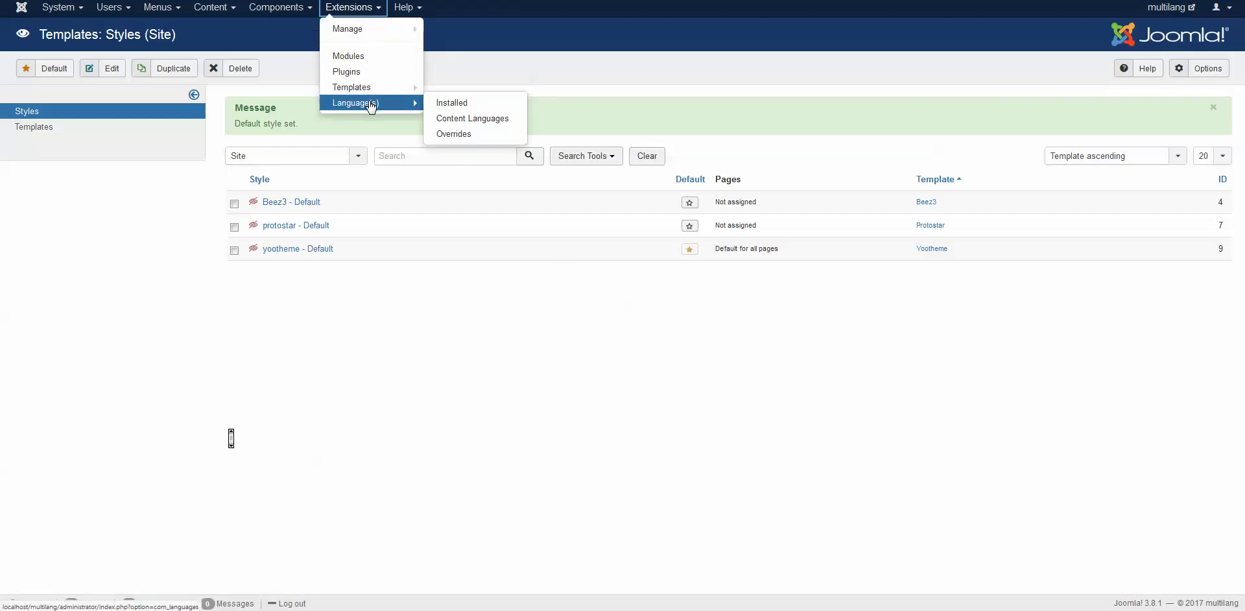
left_click(453, 103)
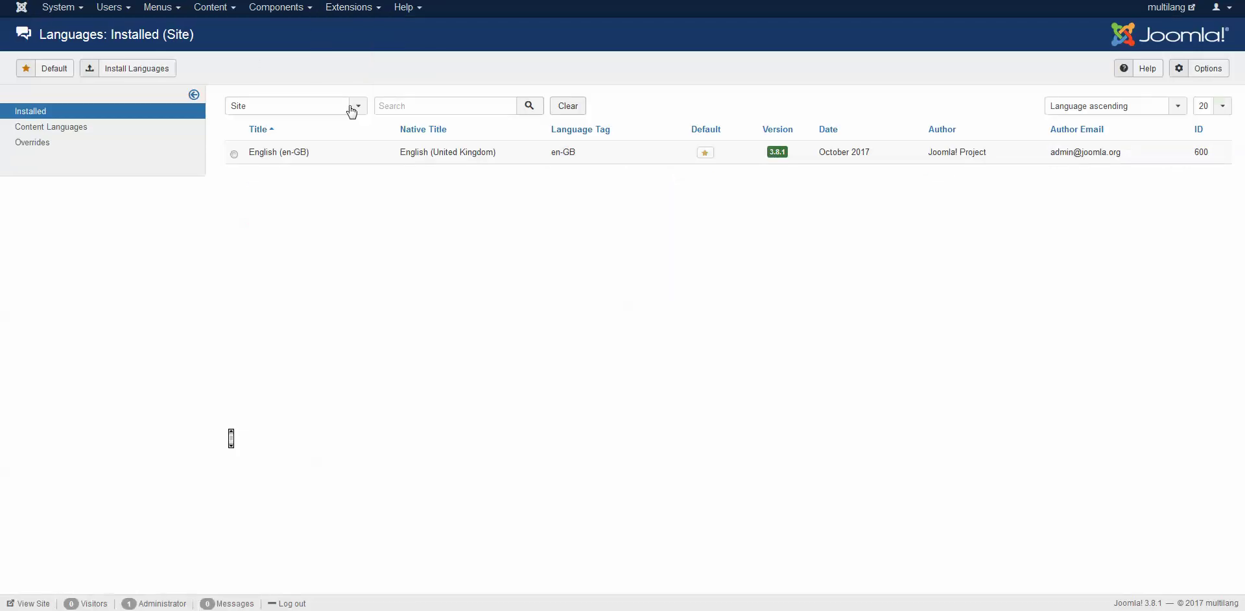
left_click(125, 74)
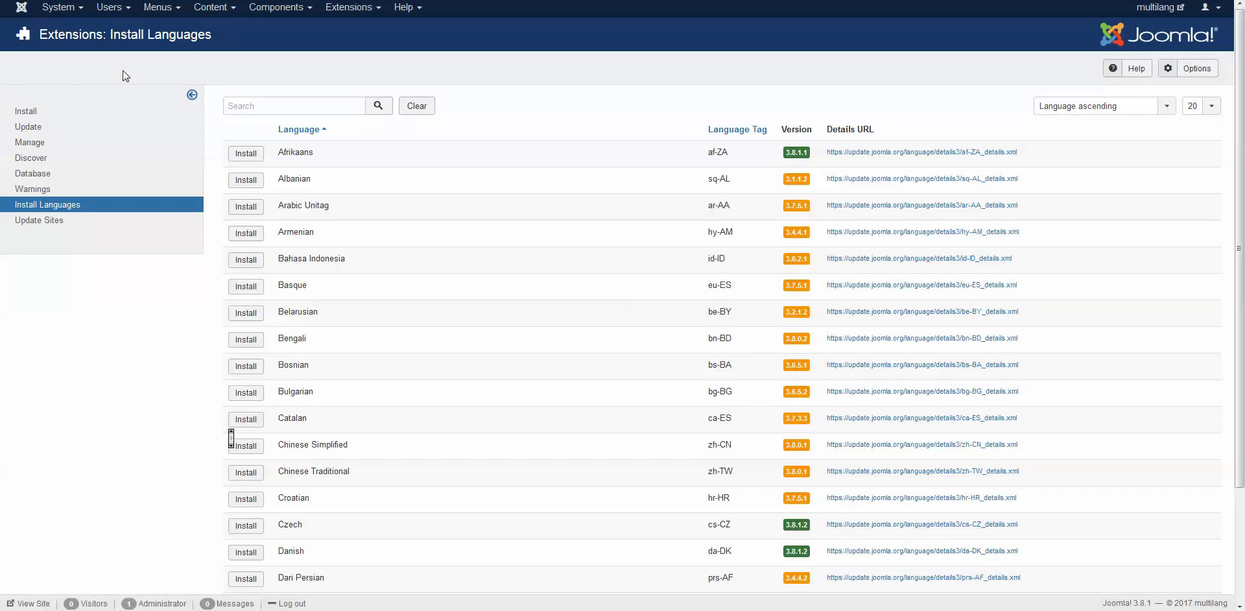
left_click(270, 114)
type("greek")
left_click(387, 115)
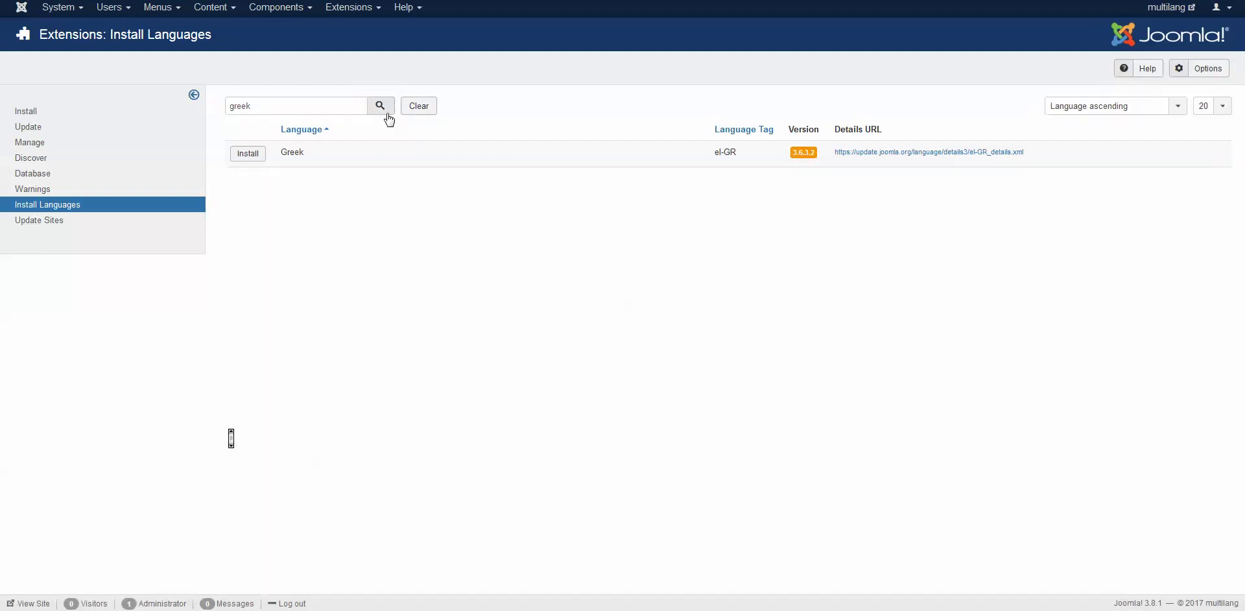
left_click(260, 157)
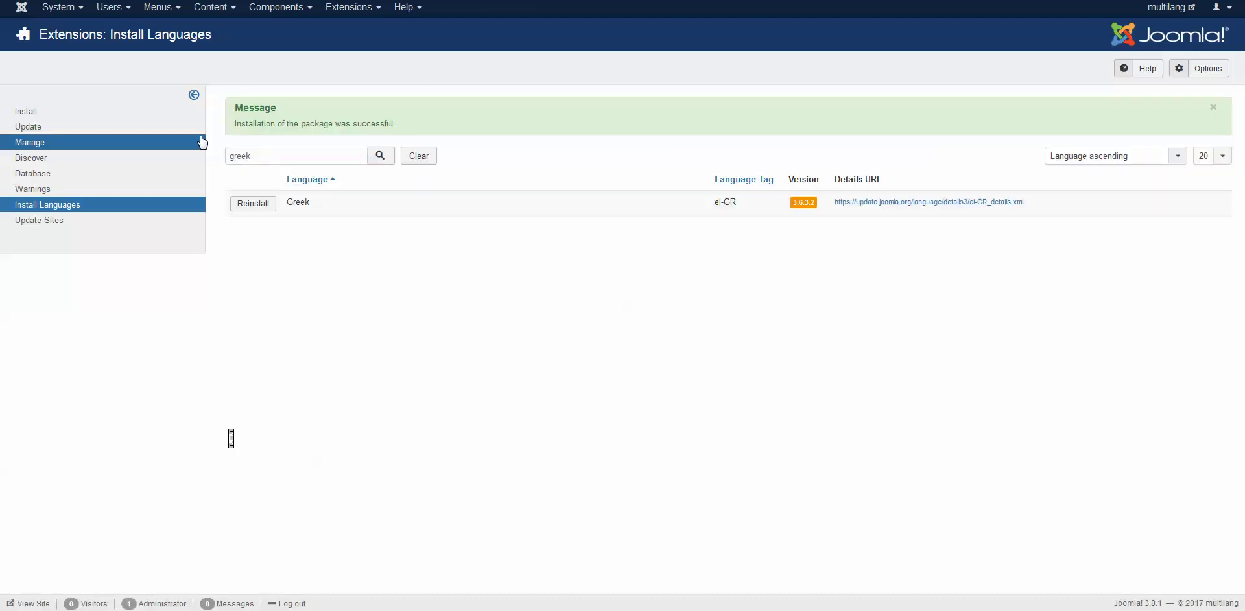
Publish Greek in the site's content languages
left_click(358, 10)
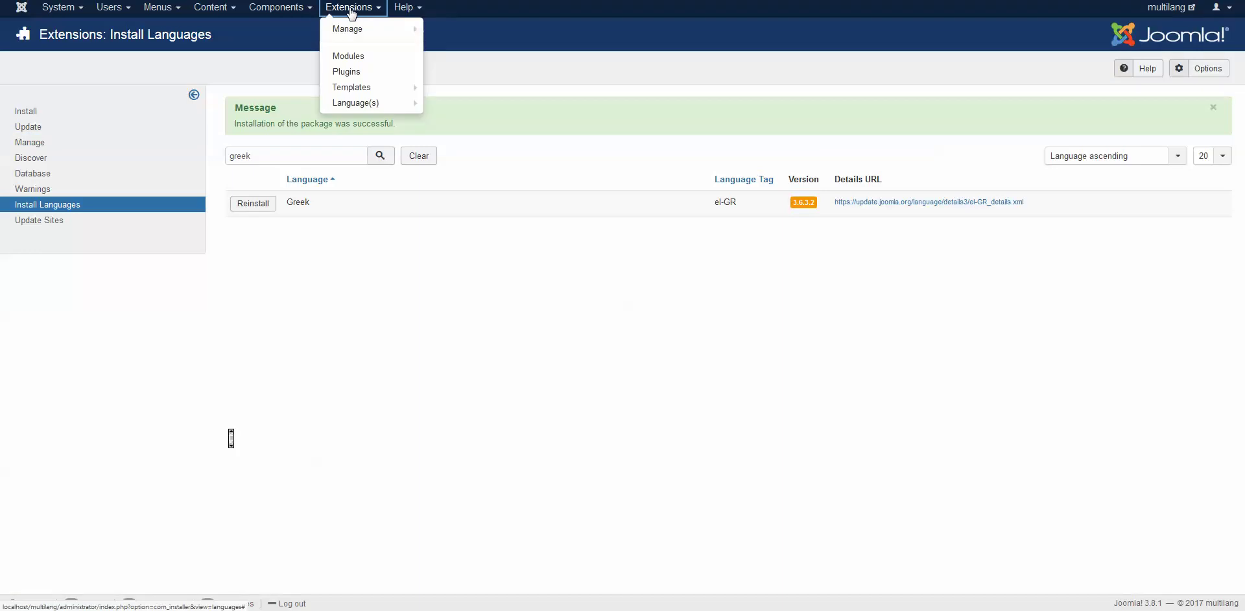
left_click(371, 103)
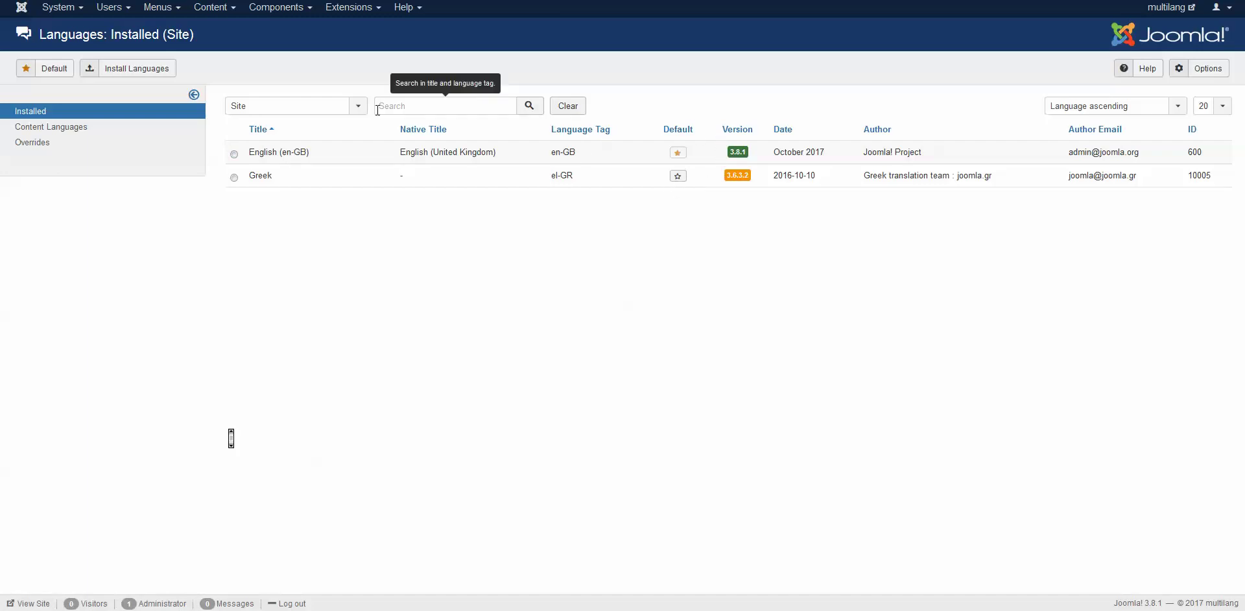
left_click(108, 127)
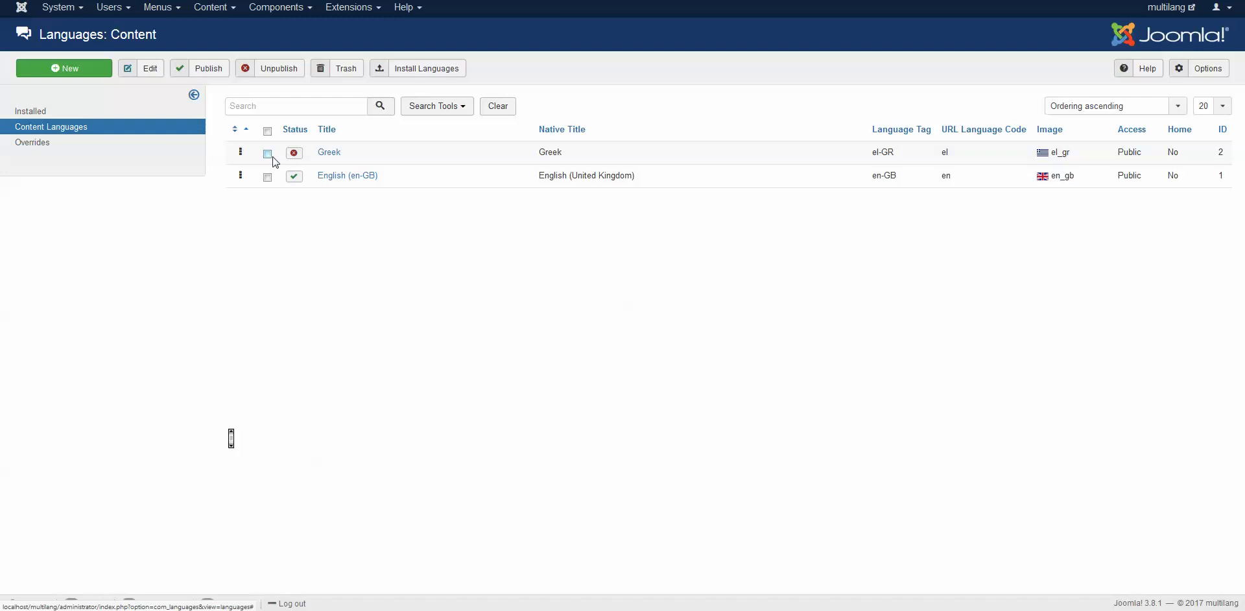
left_click(295, 154)
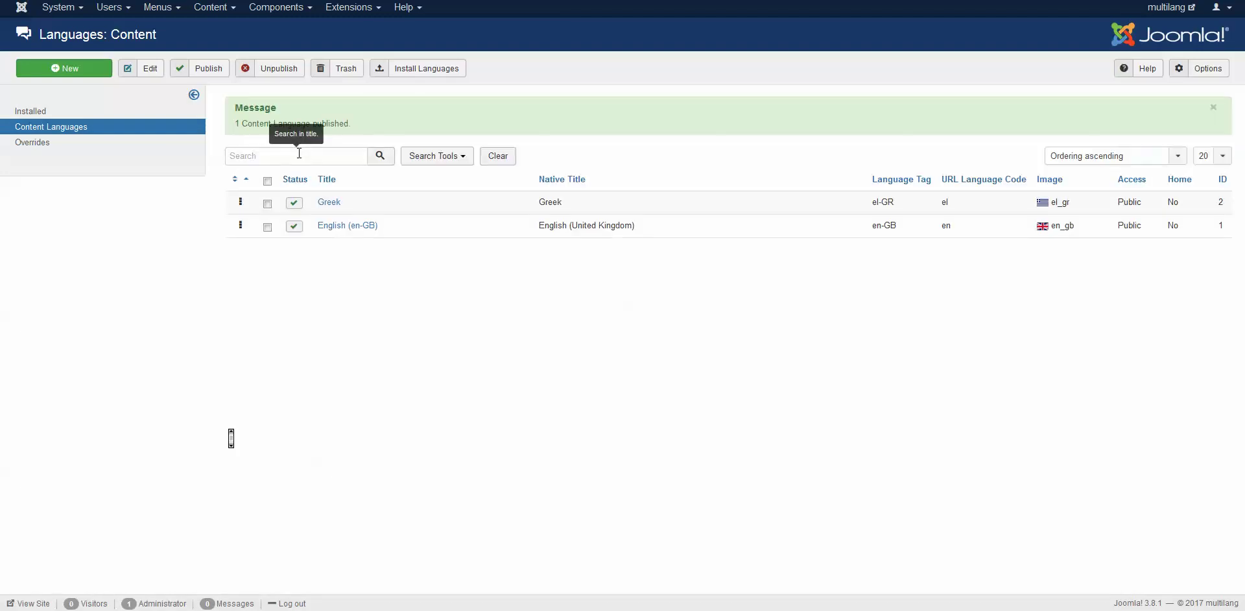
Search the plugins for "lang" and open the System - Language Filter plugin
left_click(351, 13)
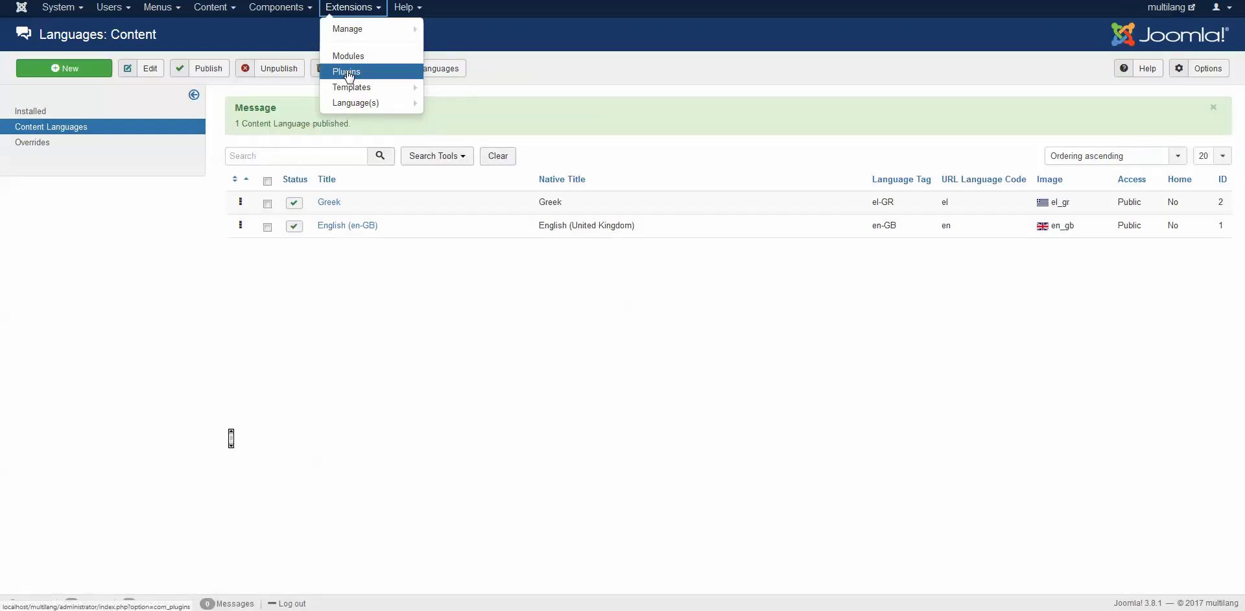
left_click(347, 69)
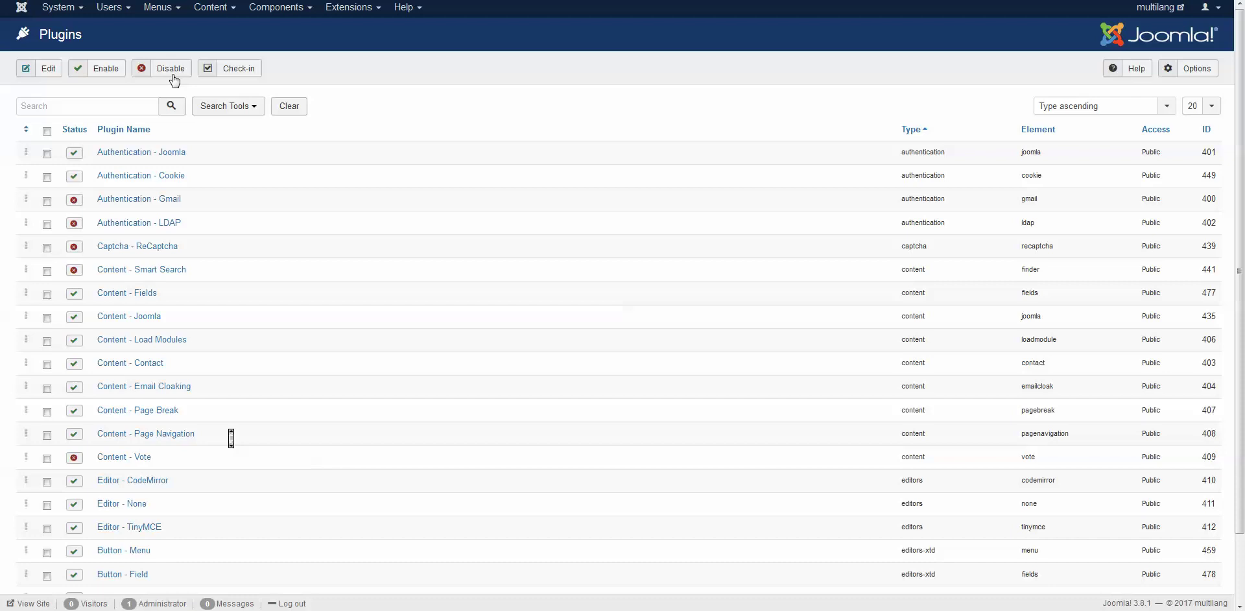
left_click(91, 101)
type("lang")
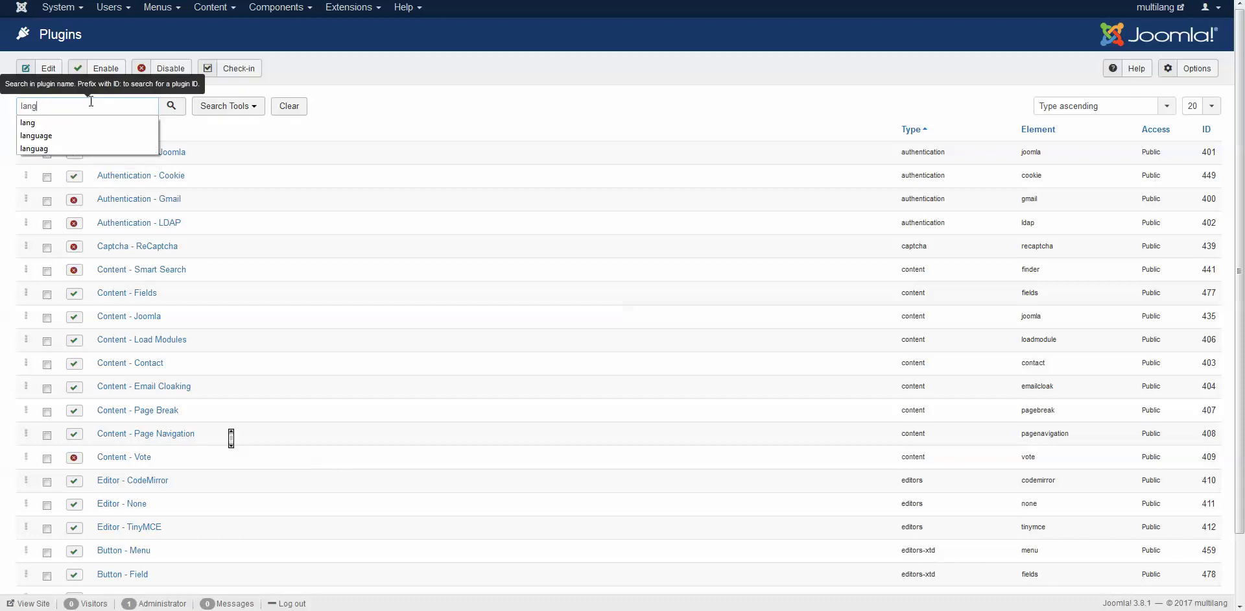
key("Return")
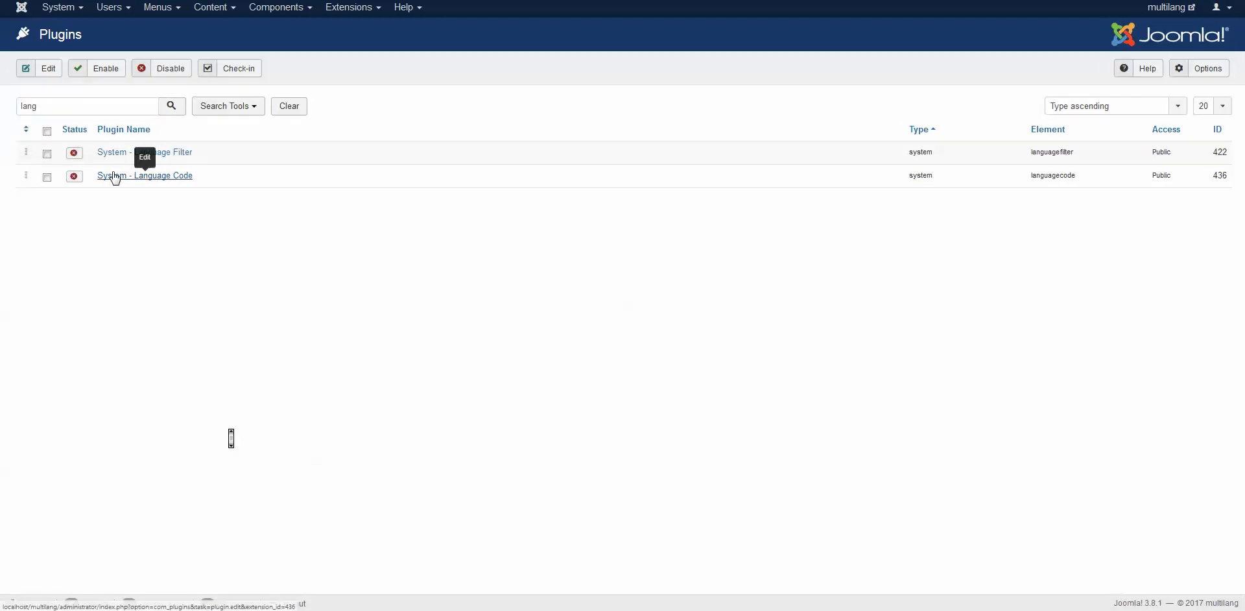
left_click(128, 153)
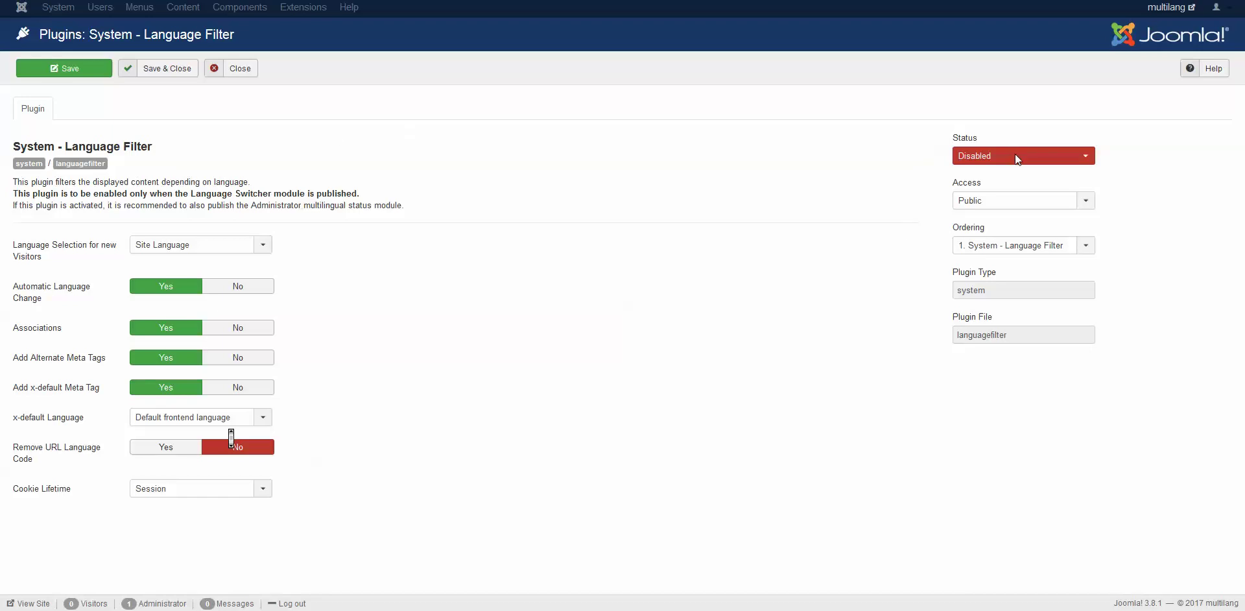
Enable the Language Filter plugin, keep Site Language as the language selection for new visitors, and save and close it
left_click(1000, 161)
left_click(996, 171)
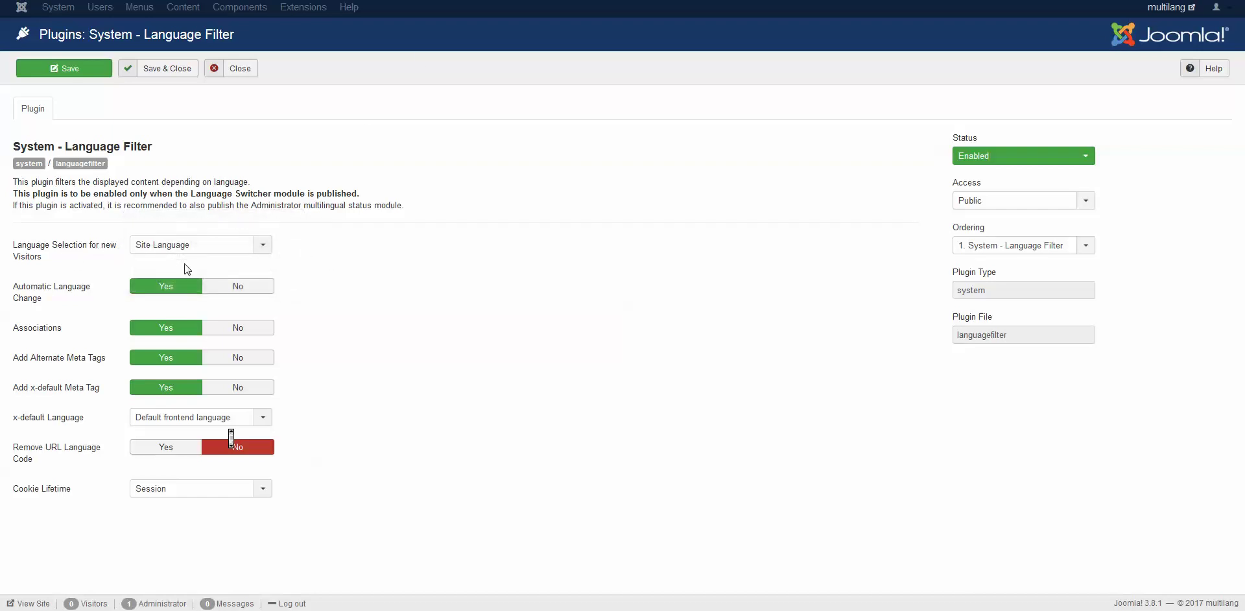
left_click(181, 245)
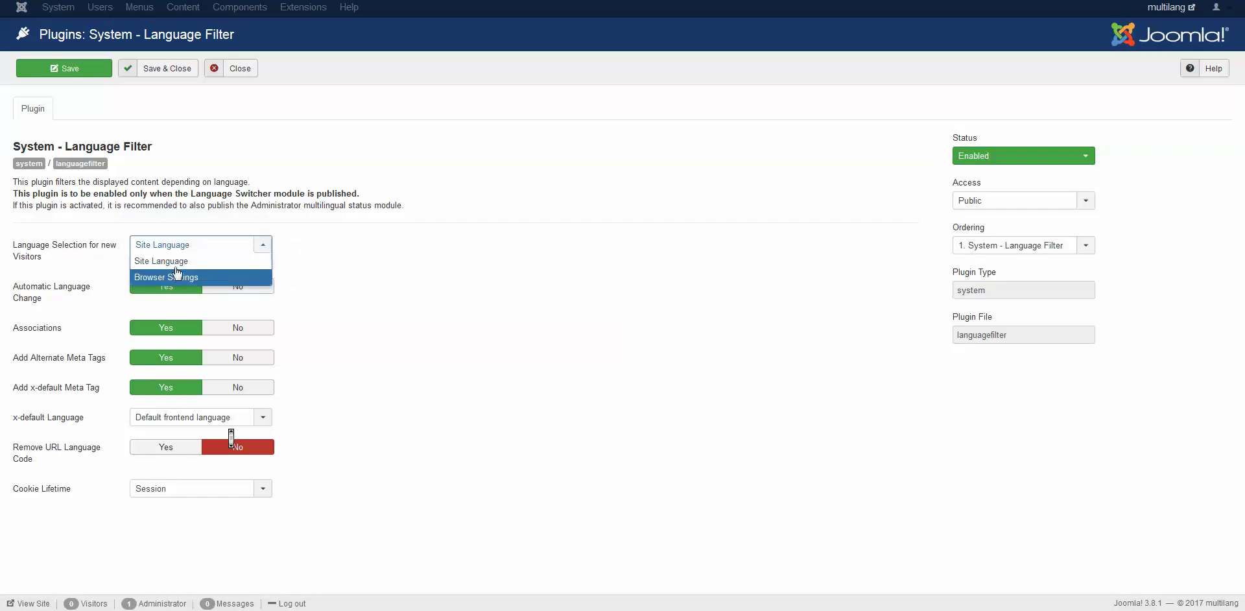
left_click(176, 261)
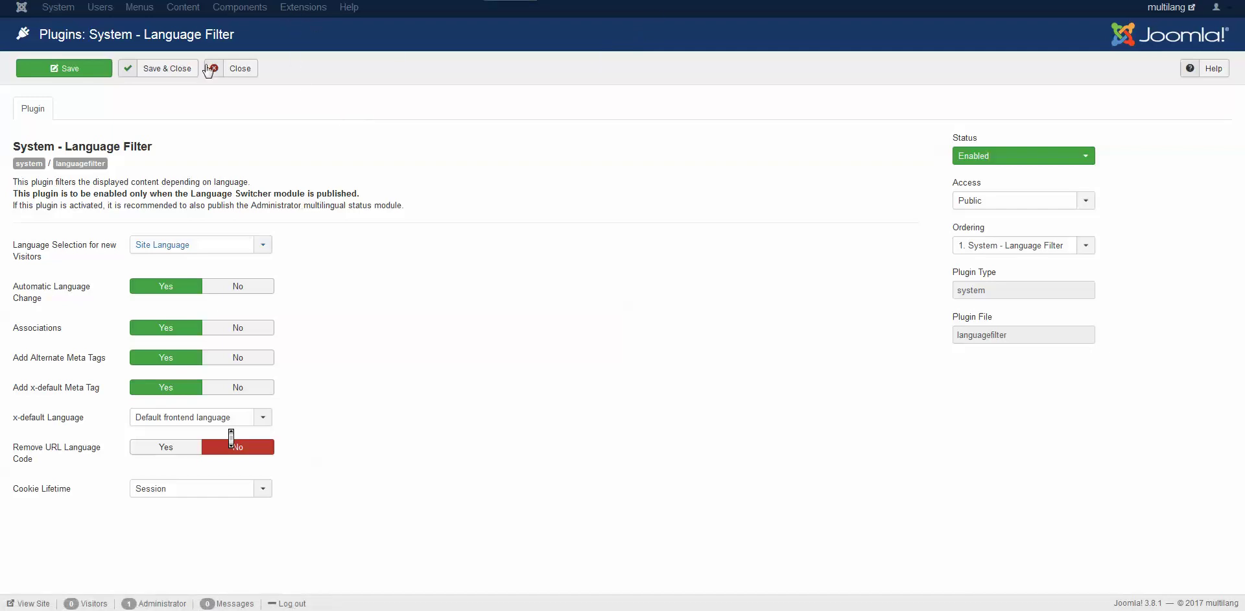
left_click(147, 73)
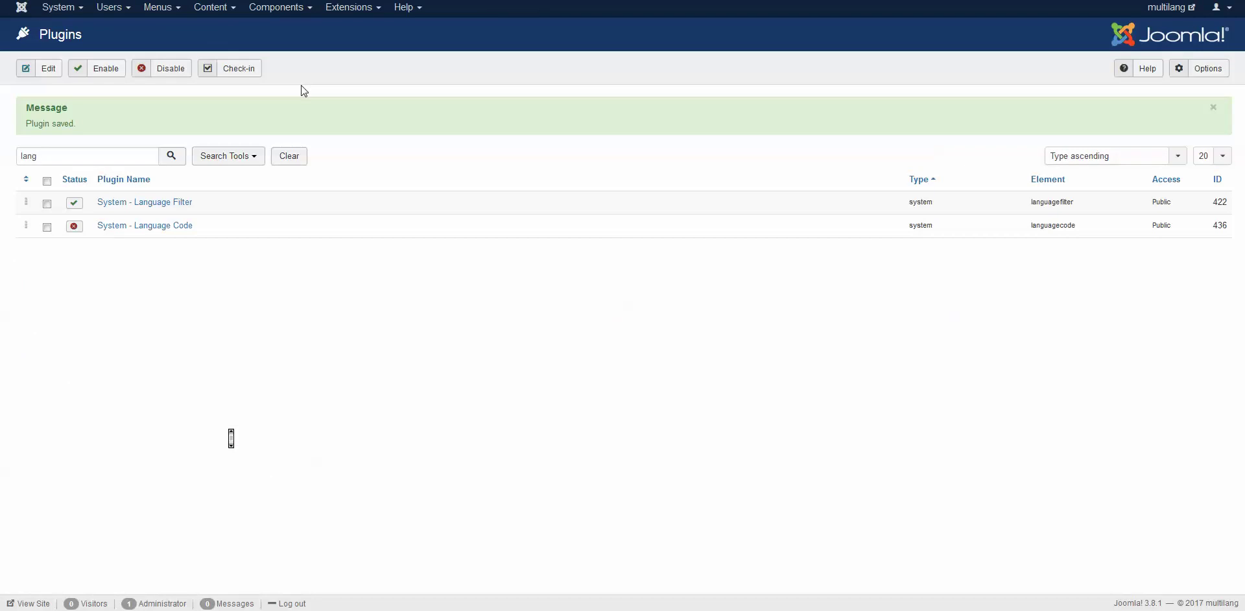
Create a new site module of the Language Switcher type and title it "Lang switcher"
left_click(355, 8)
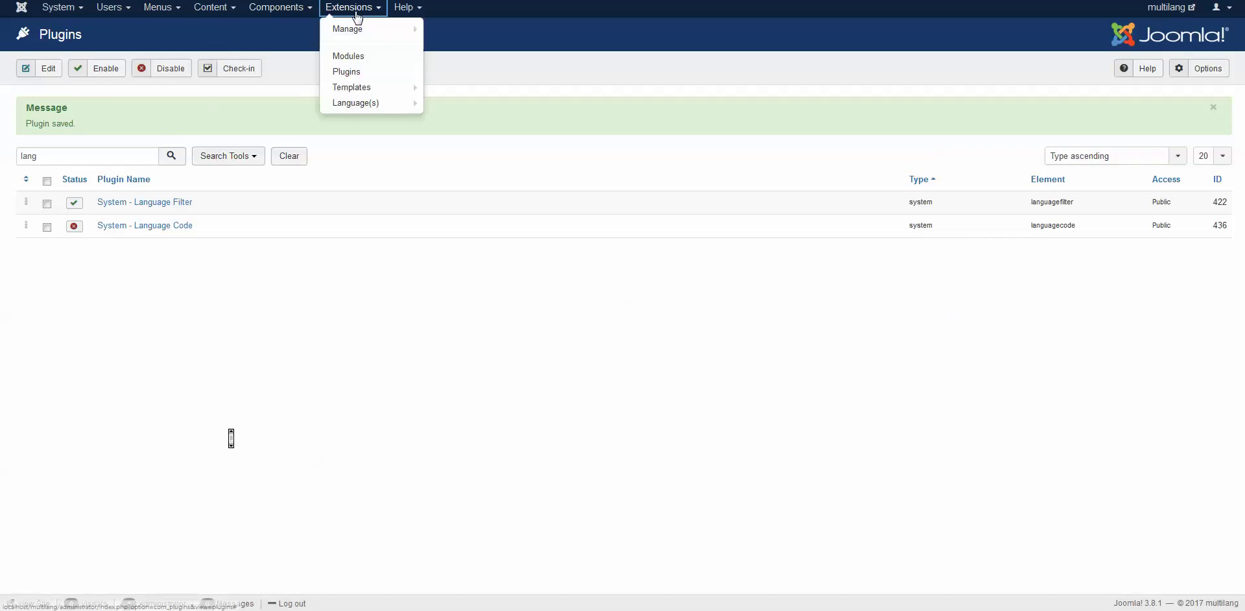
left_click(357, 61)
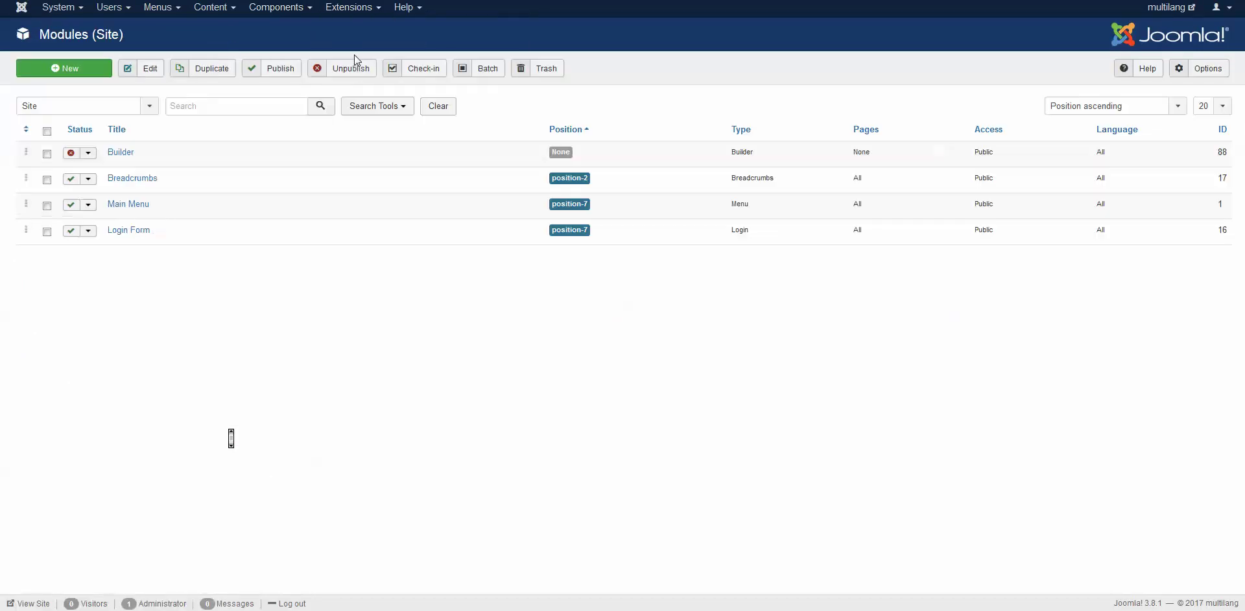
left_click(82, 72)
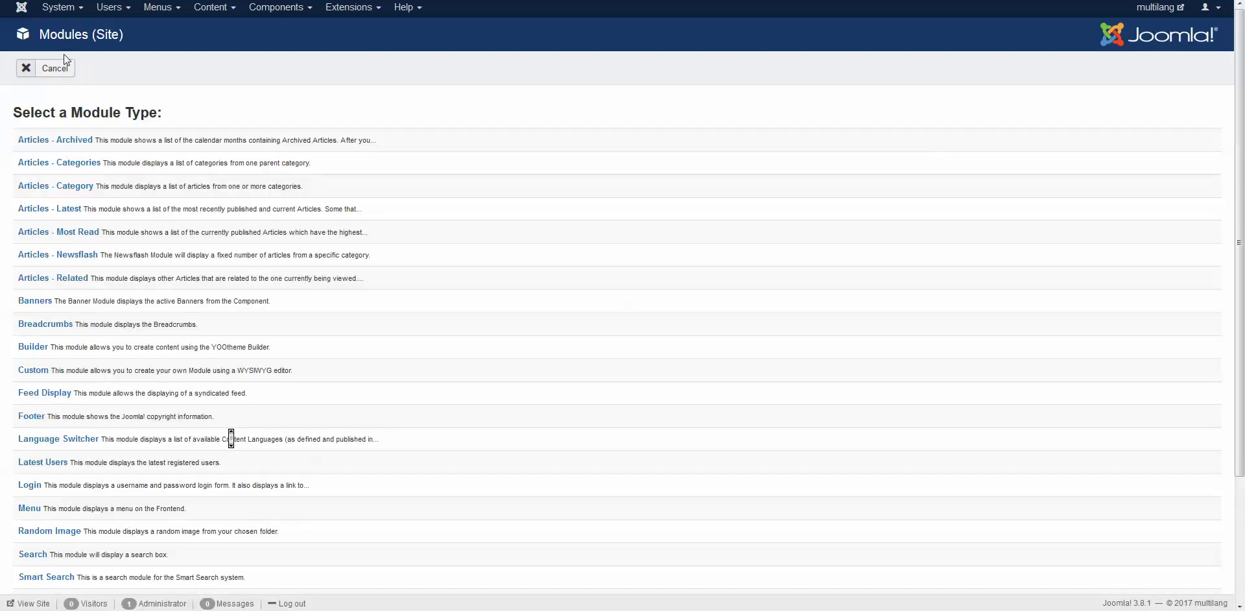
left_click(49, 438)
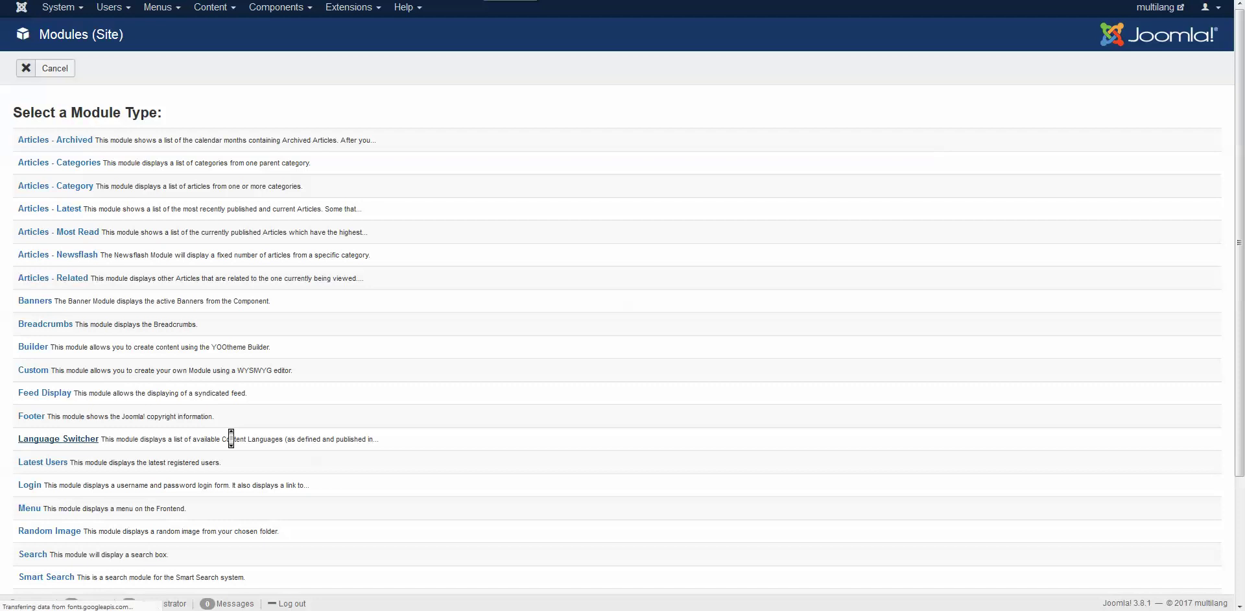
left_click(113, 108)
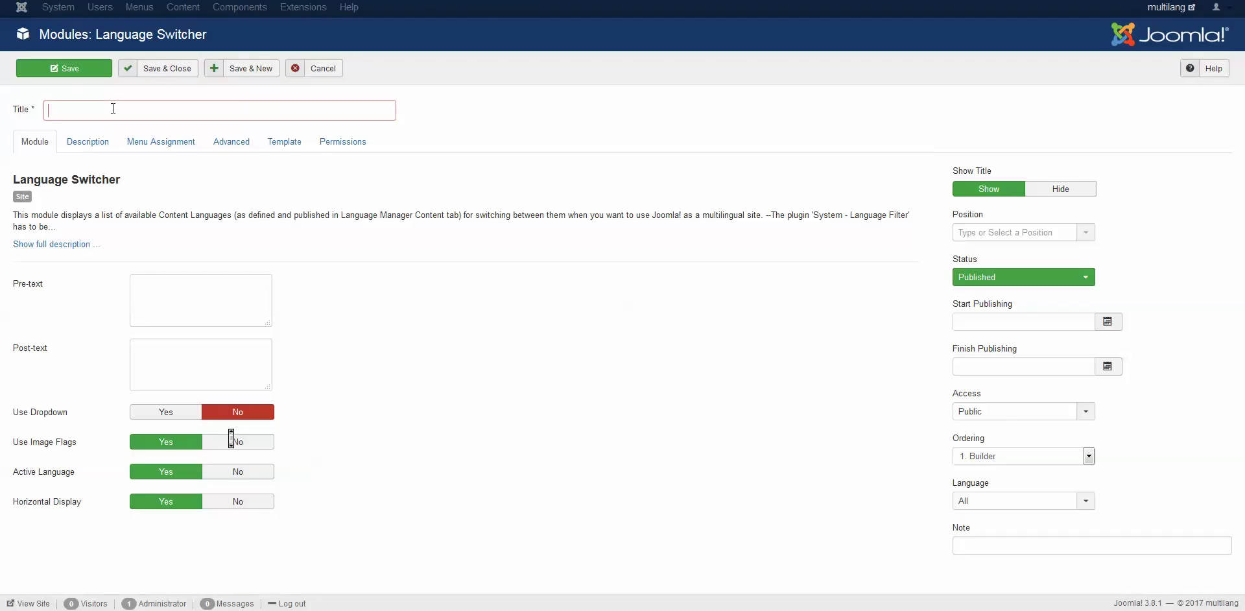
type("Lang switcher")
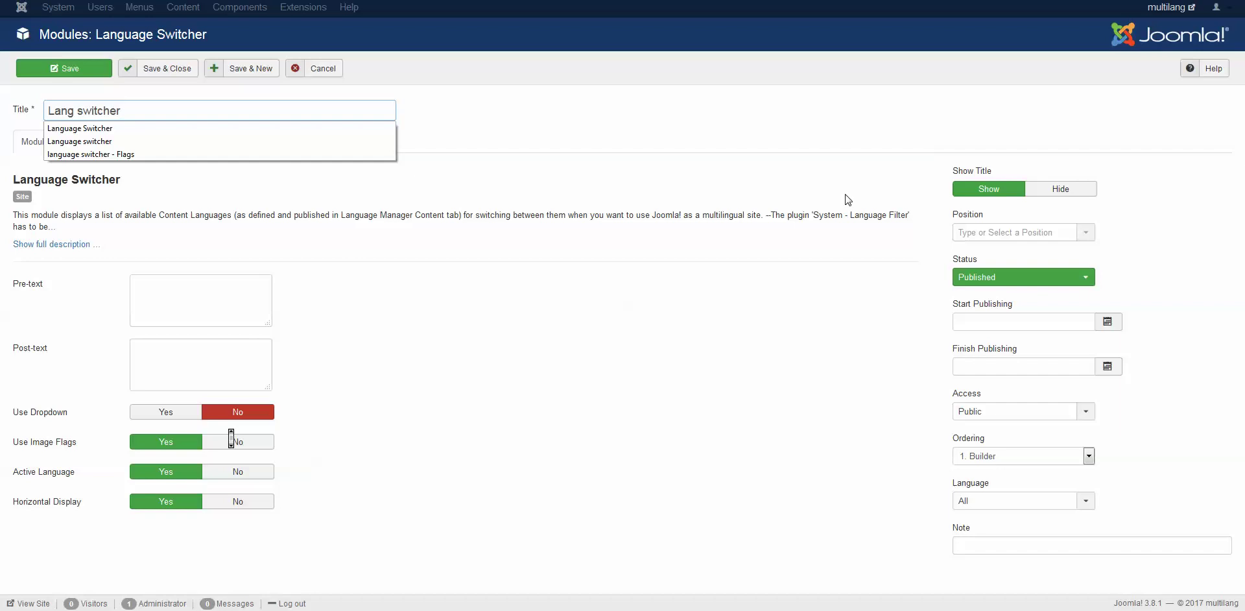
Hide the language switcher module's title and assign the module to the Toolbar Left [toolbar-left] position
left_click(1061, 193)
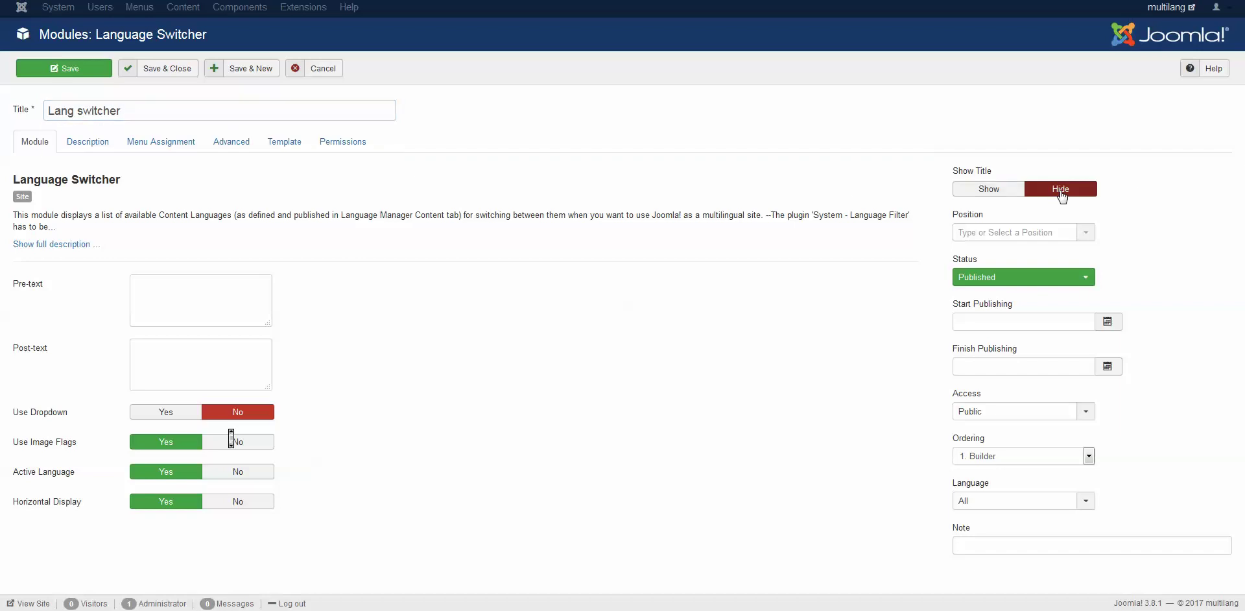
left_click(1087, 235)
type("no")
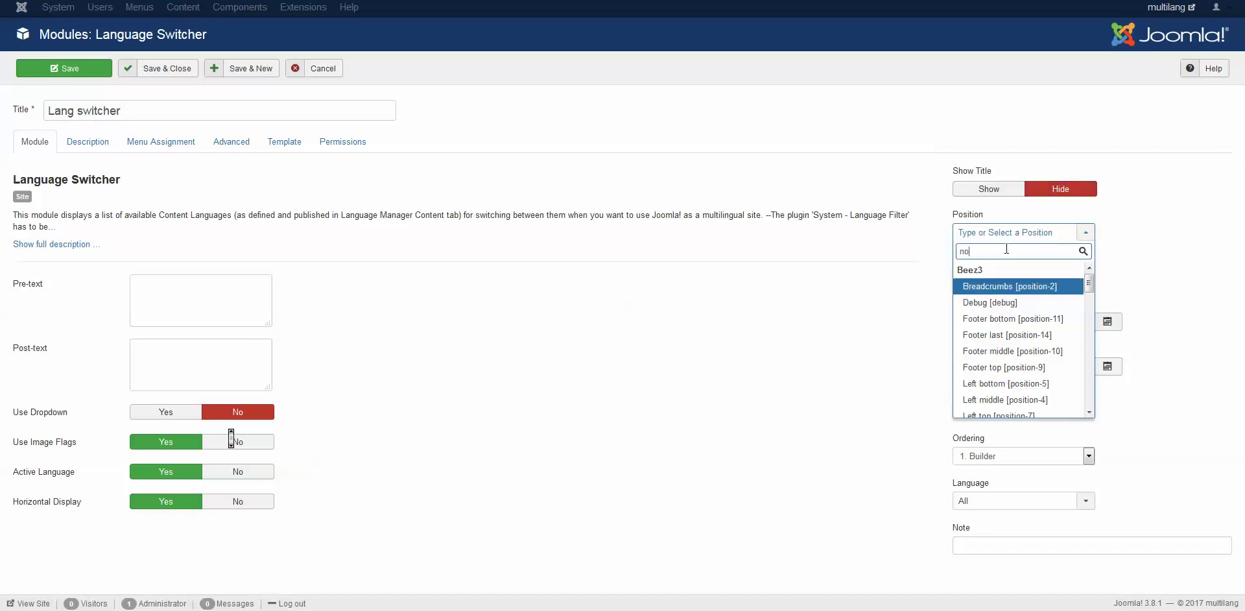
type("ne")
key("BackSpace")
key("BackSpace")
key("BackSpace")
type("tool")
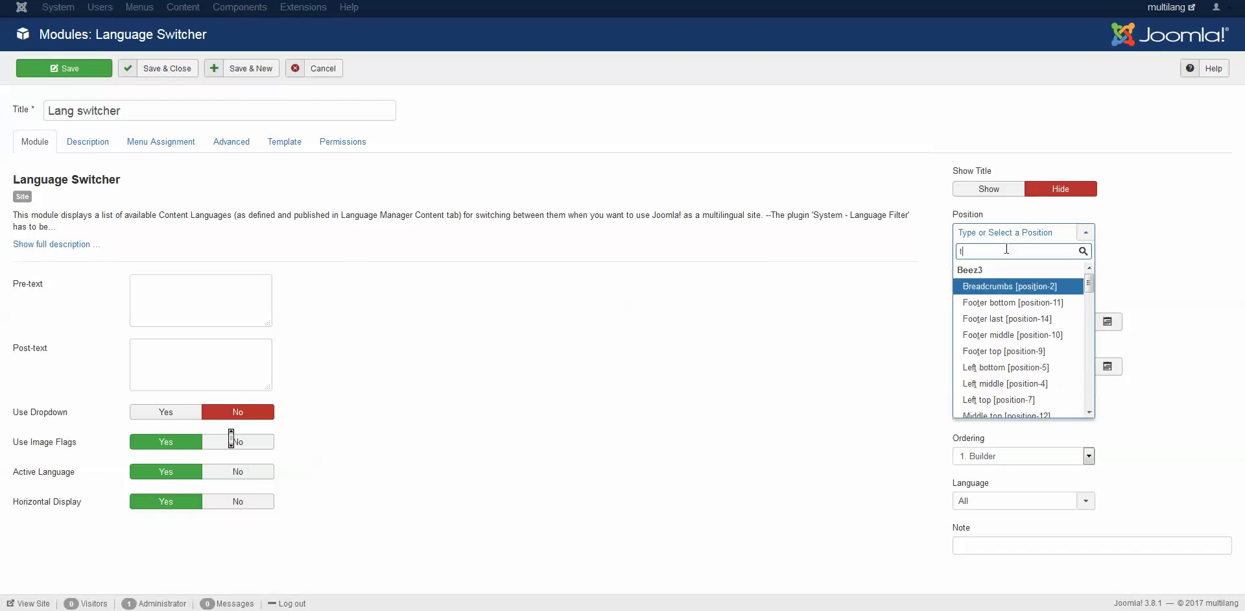
left_click(1013, 287)
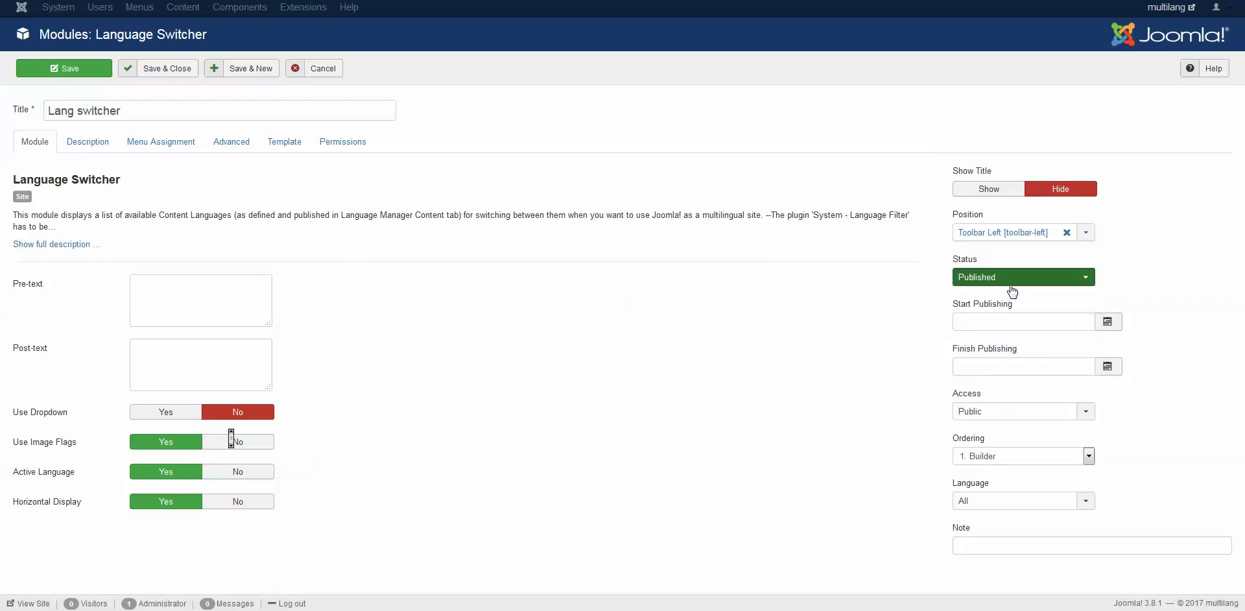
Check the language switcher module's menu assignment, and save and close the module
left_click(157, 143)
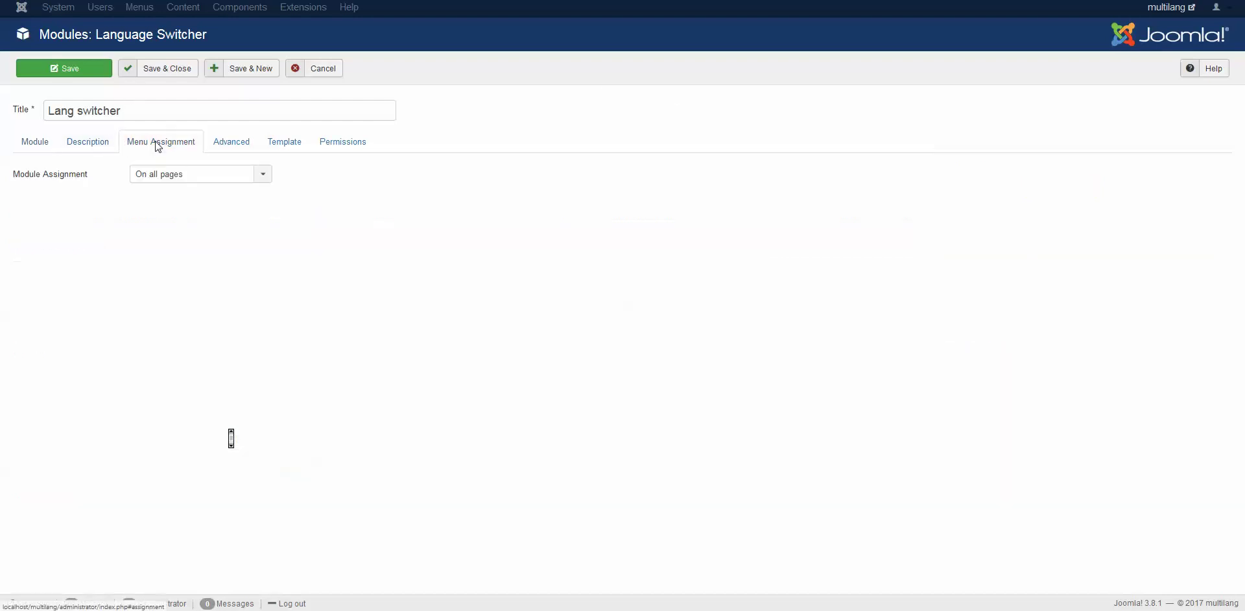
left_click(46, 147)
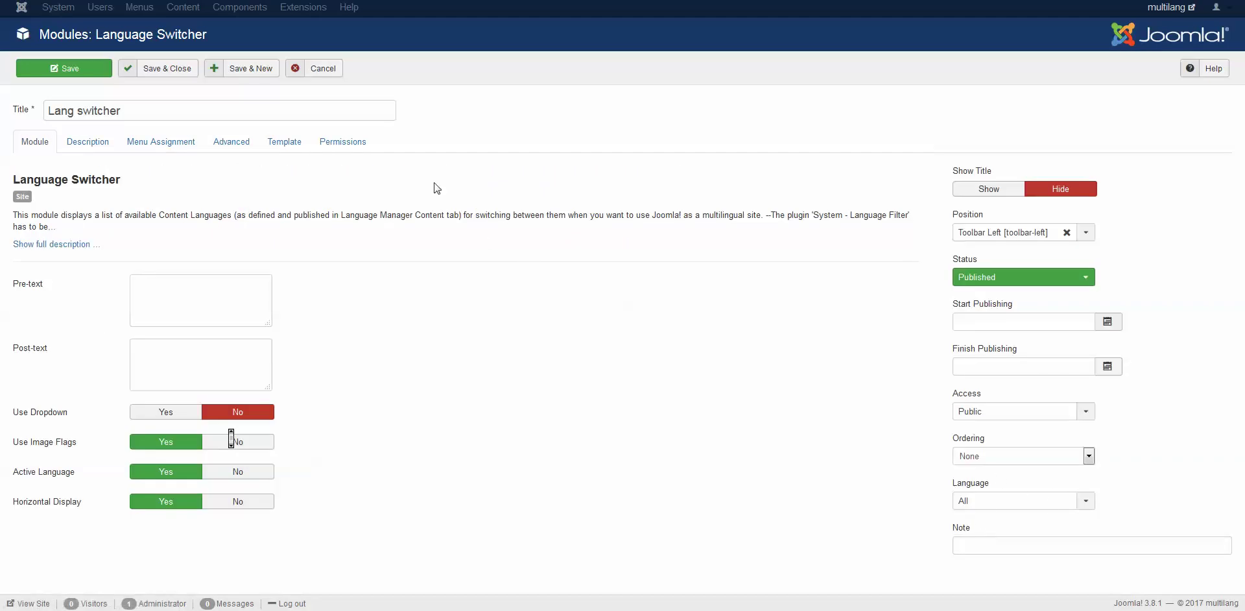
left_click(154, 75)
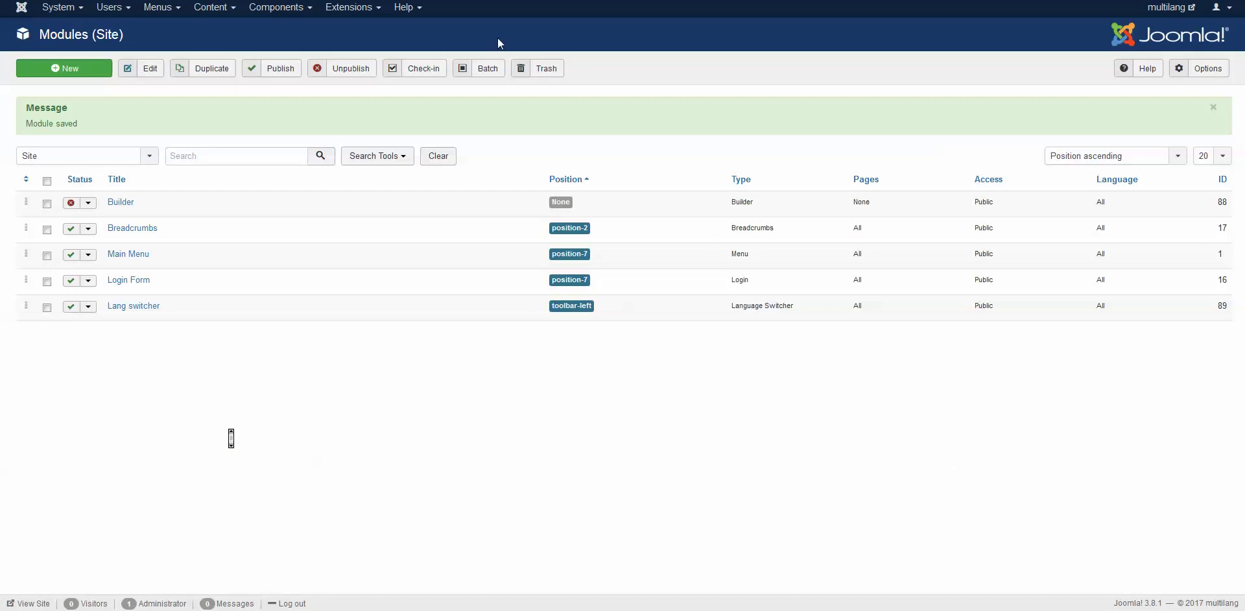
Create an article titled "Home greek" with its language set to Greek, and save it
left_click(160, 13)
mouse_move(166, 29)
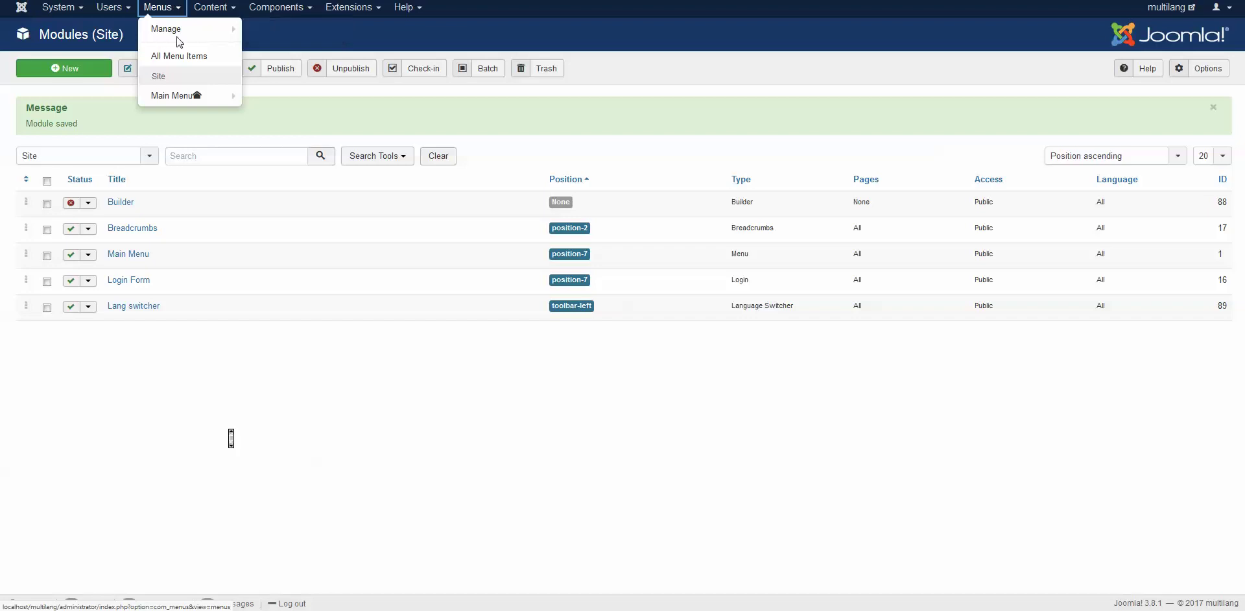
left_click(210, 7)
left_click(205, 28)
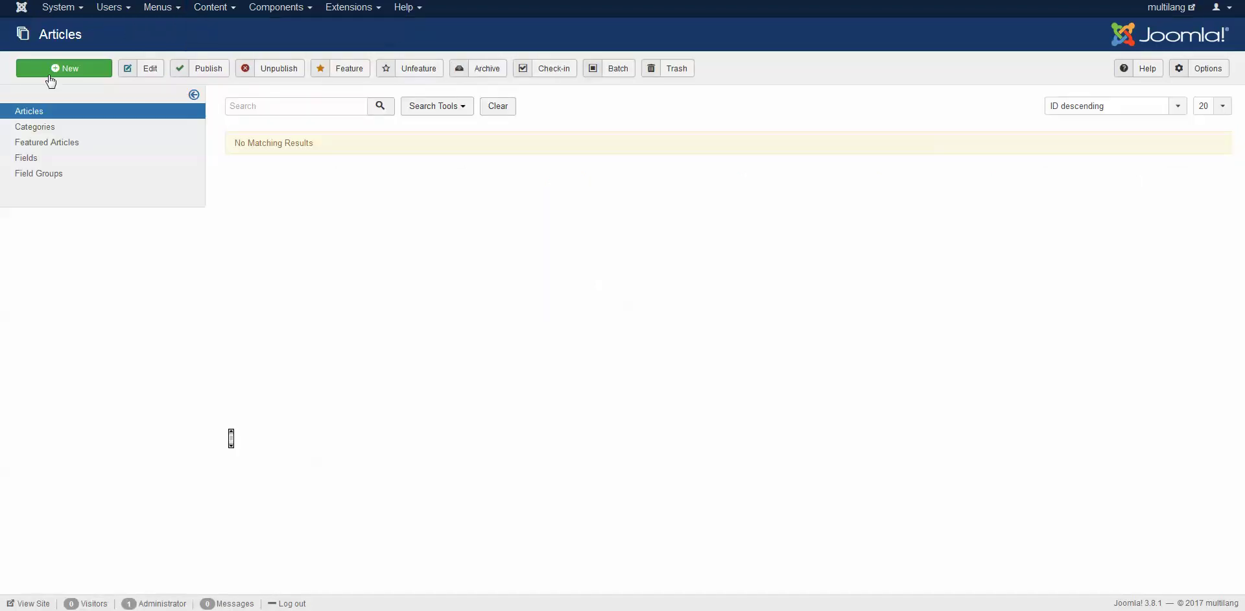
left_click(58, 72)
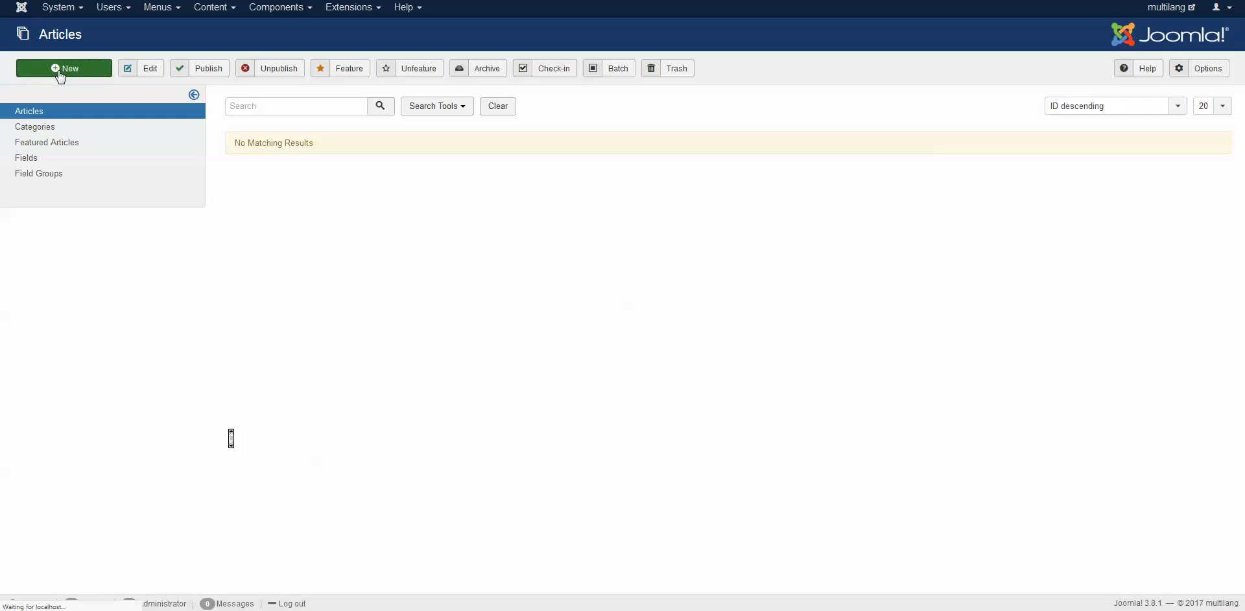
left_click(78, 106)
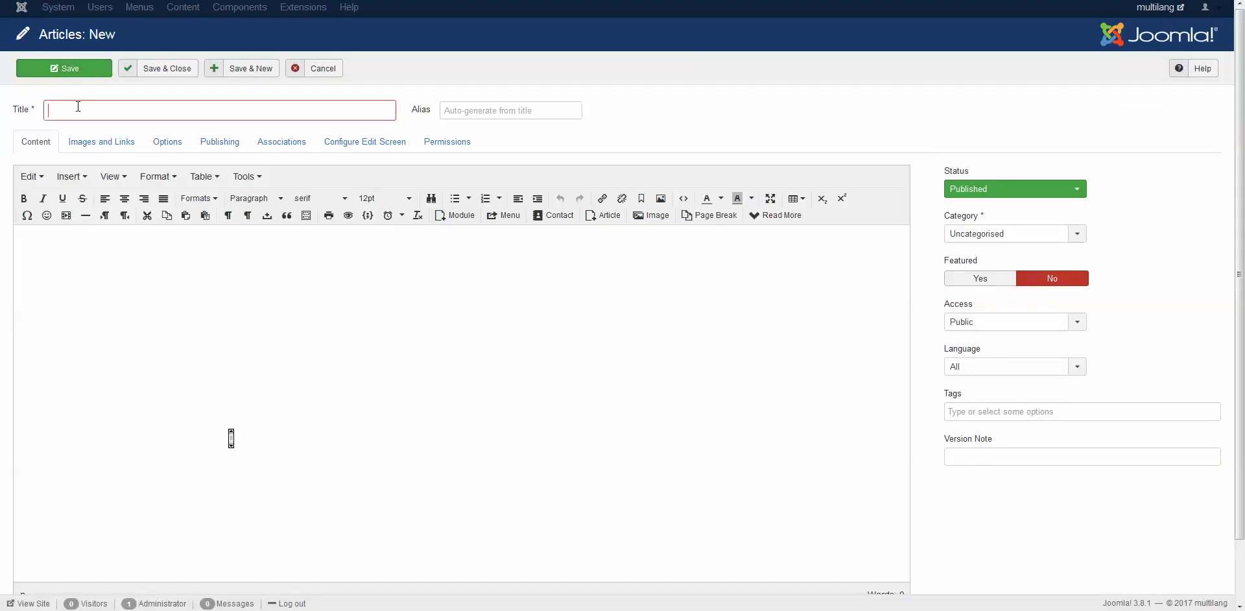
type("Home greek")
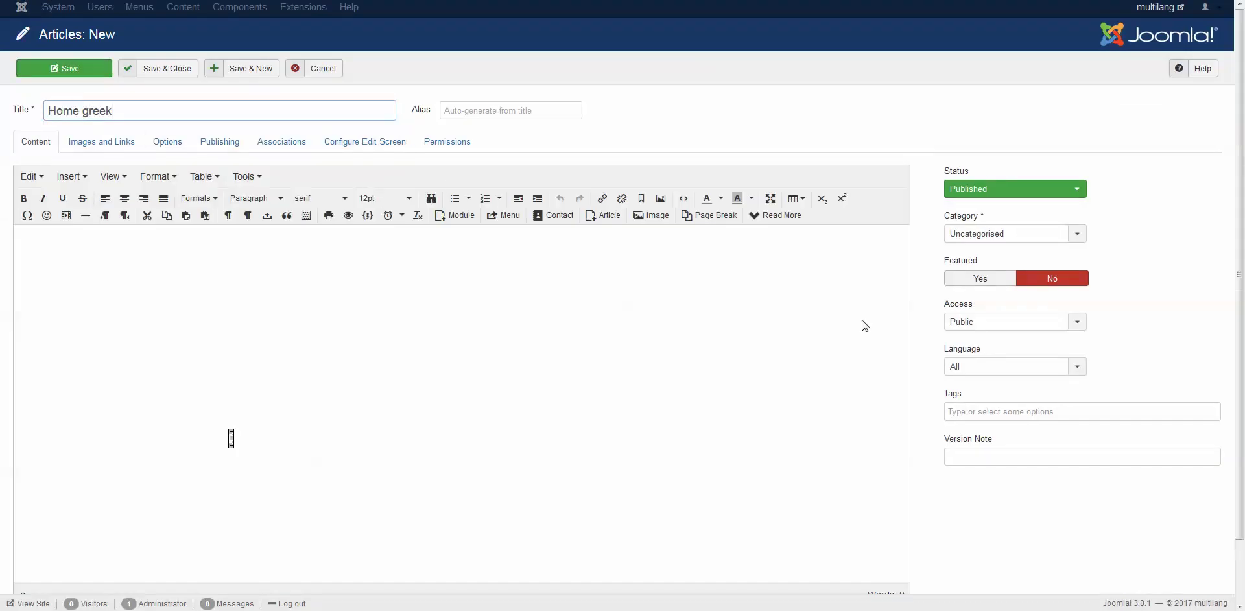
left_click(973, 371)
left_click(976, 415)
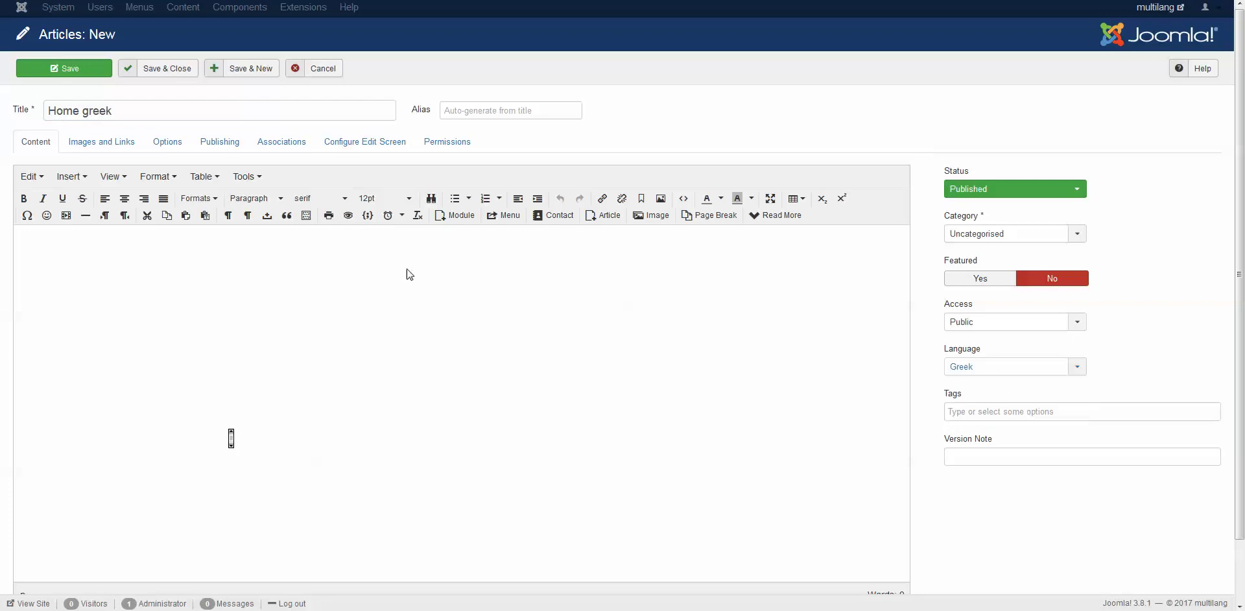
left_click(178, 76)
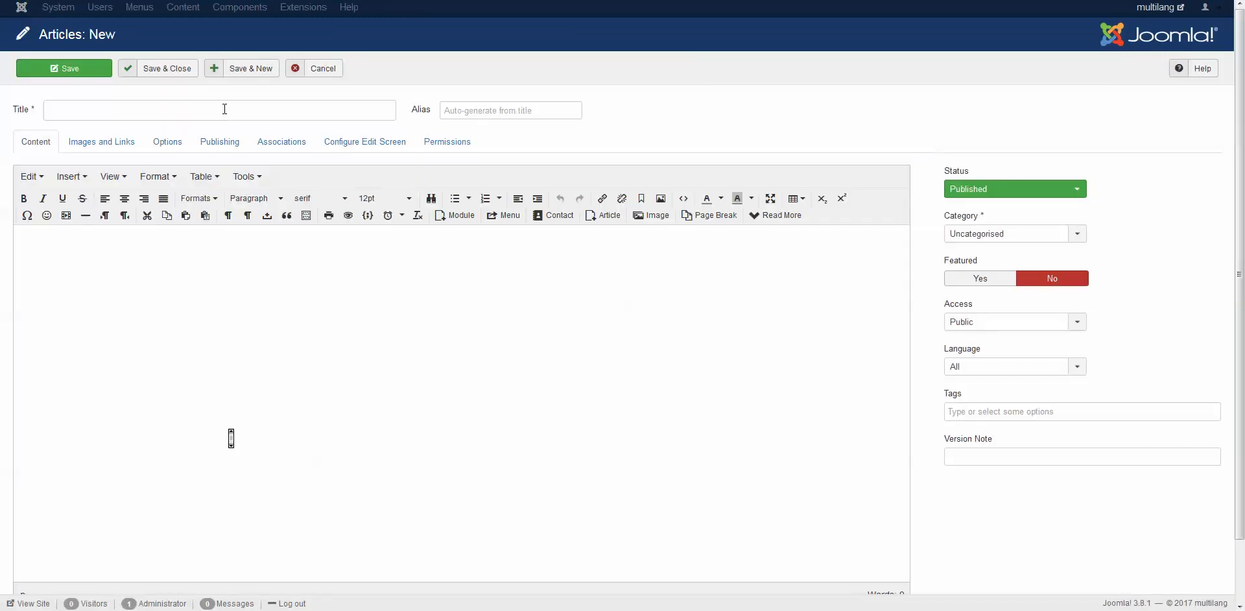
Create an article titled "Home english" with its language set to English (en-GB), and save and close it
left_click(224, 109)
type("Home english")
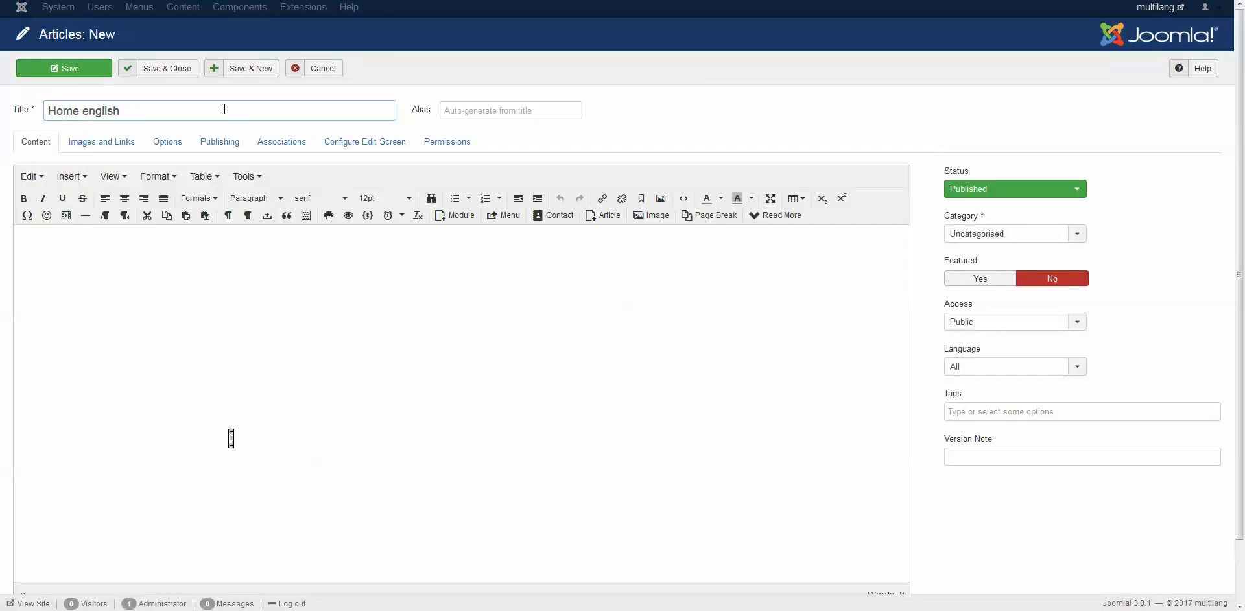
left_click(1001, 365)
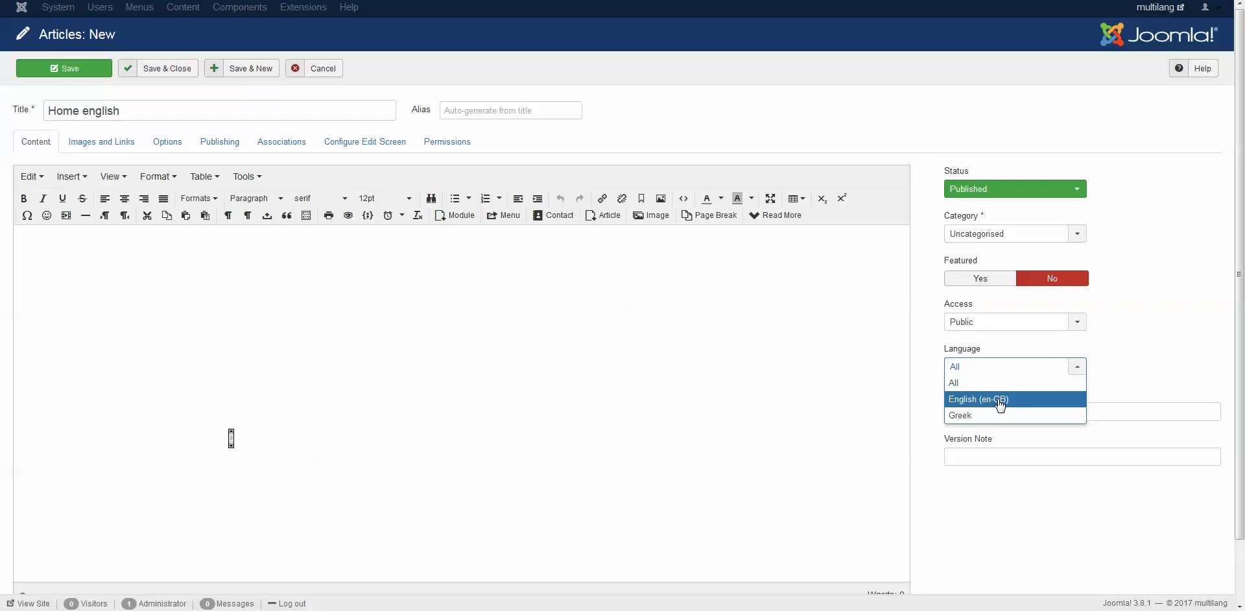
left_click(999, 400)
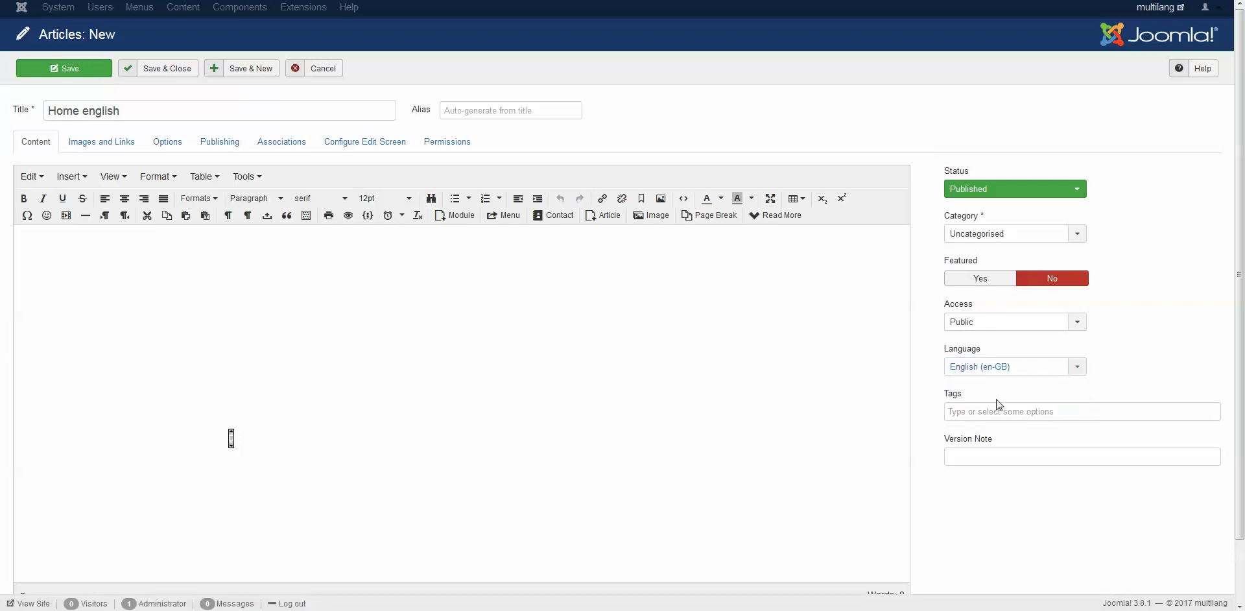
left_click(162, 73)
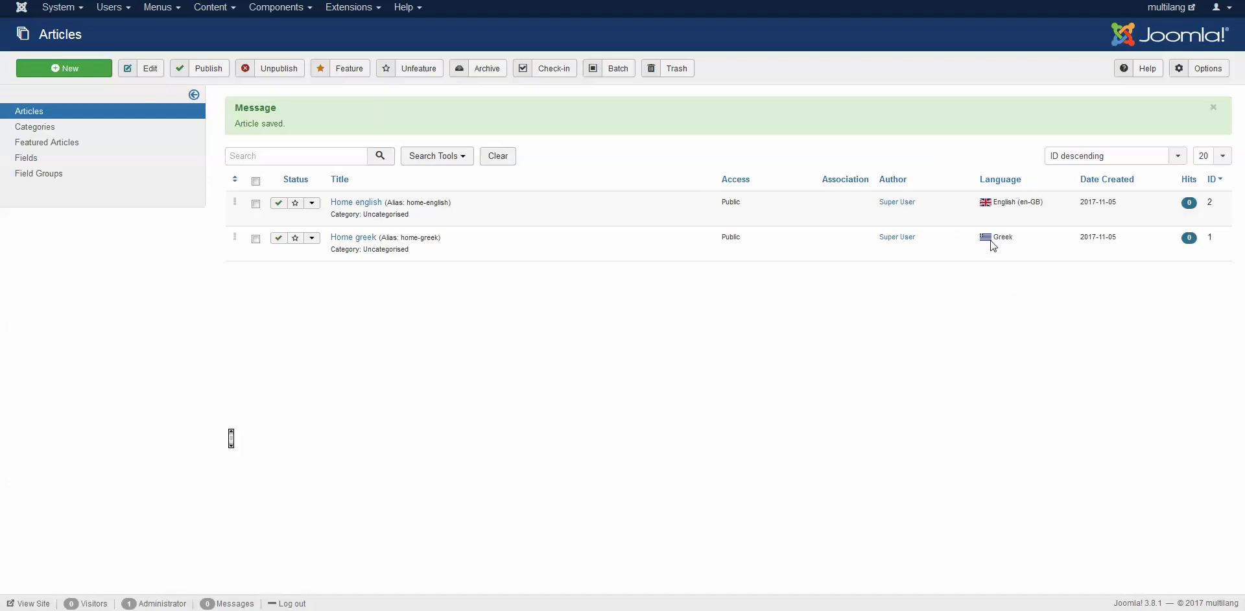
Associate the "Home english" article with "Home greek" as its Greek version, and save and close it
left_click(360, 204)
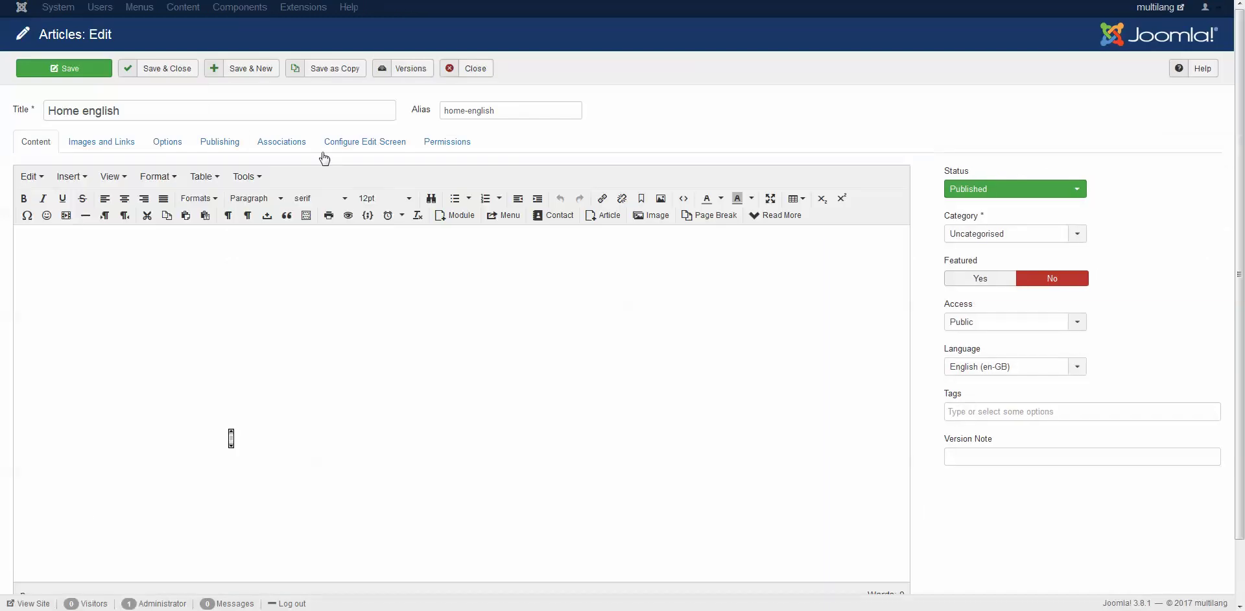
left_click(291, 144)
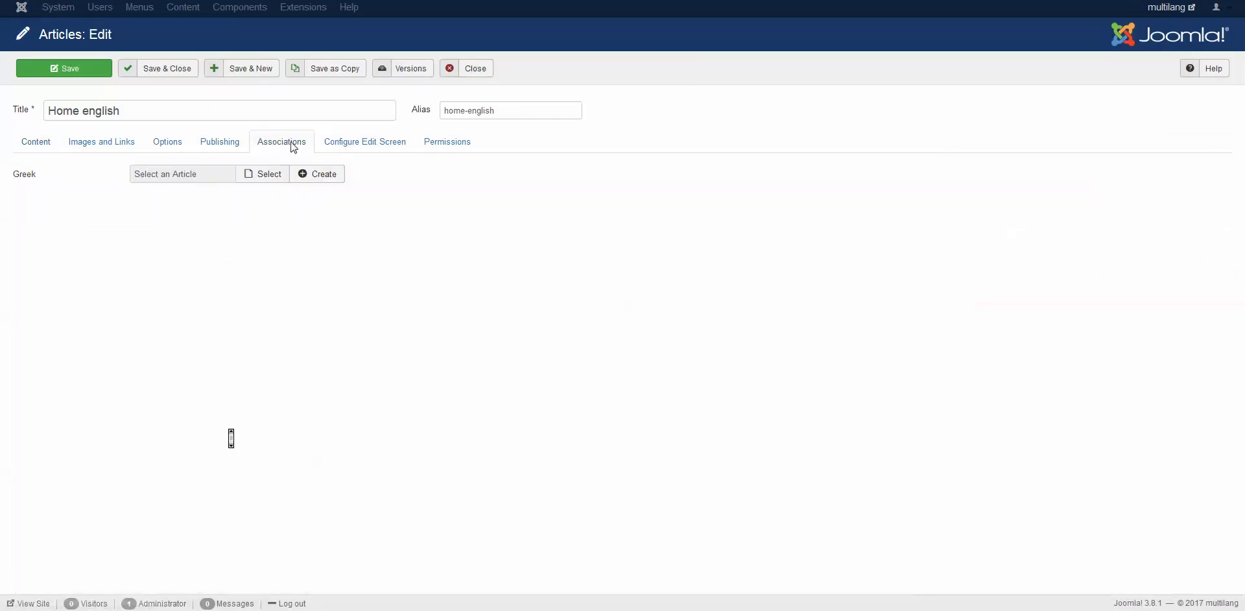
left_click(267, 175)
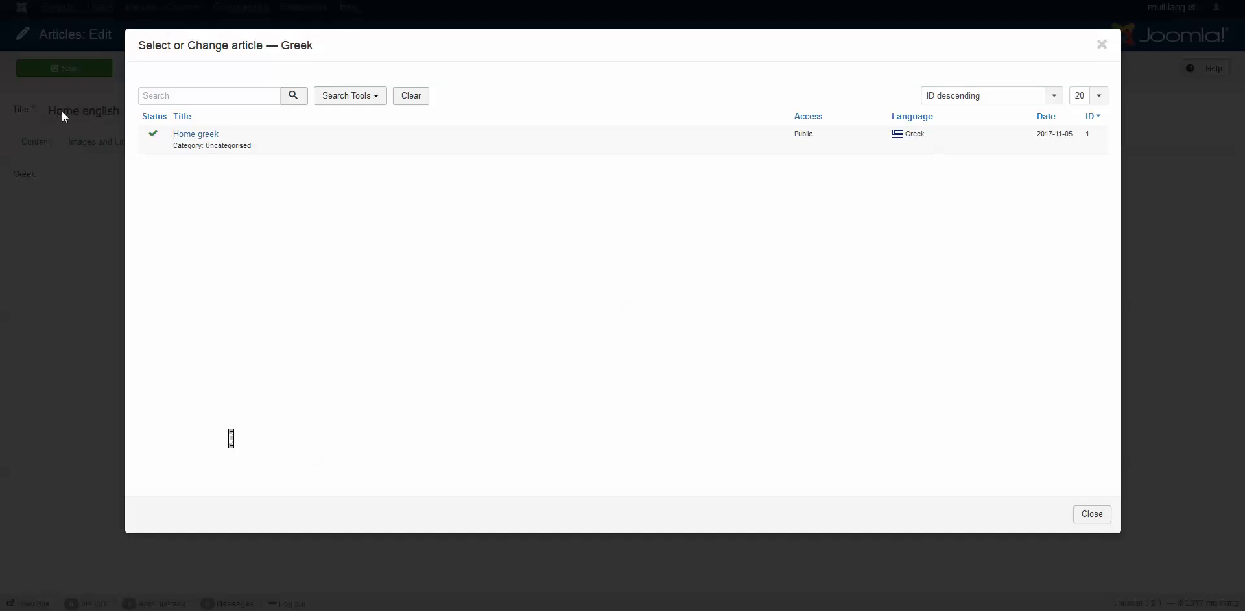
left_click(208, 136)
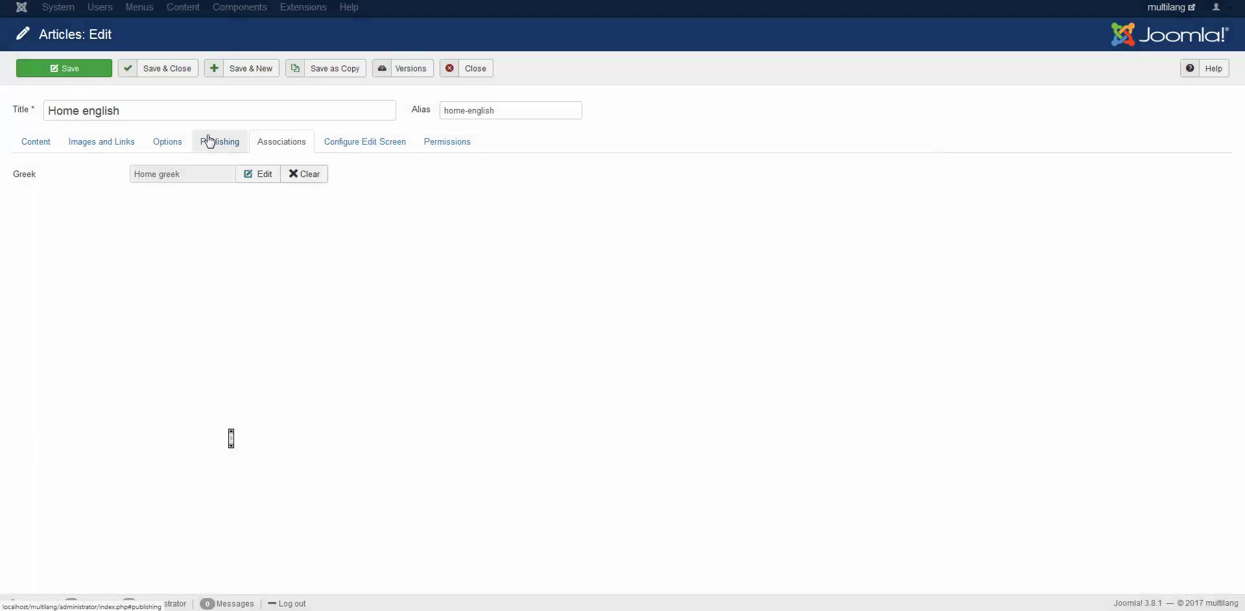
left_click(176, 68)
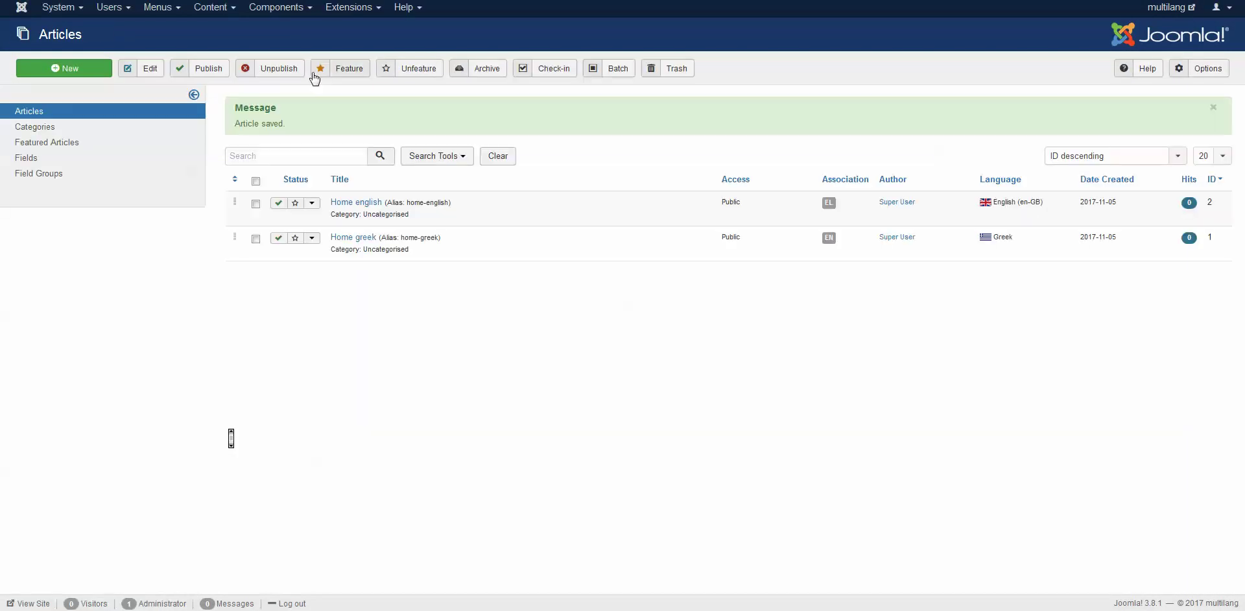
Check the English association of the "Home greek" article and close it without changes
left_click(350, 238)
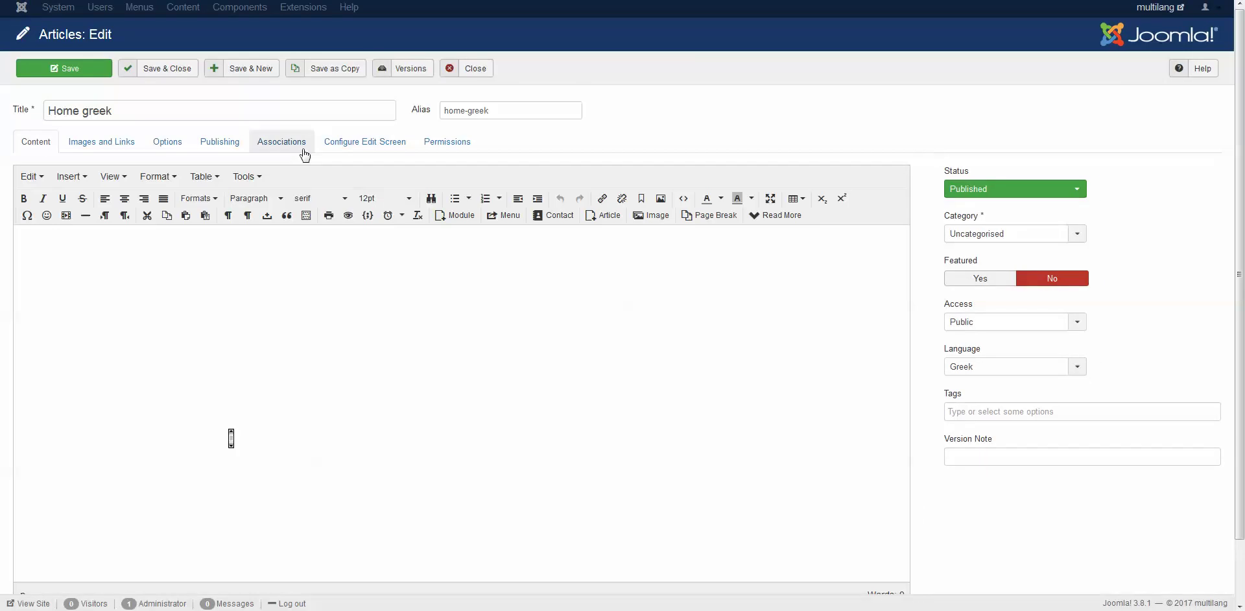
left_click(305, 151)
left_click(259, 175)
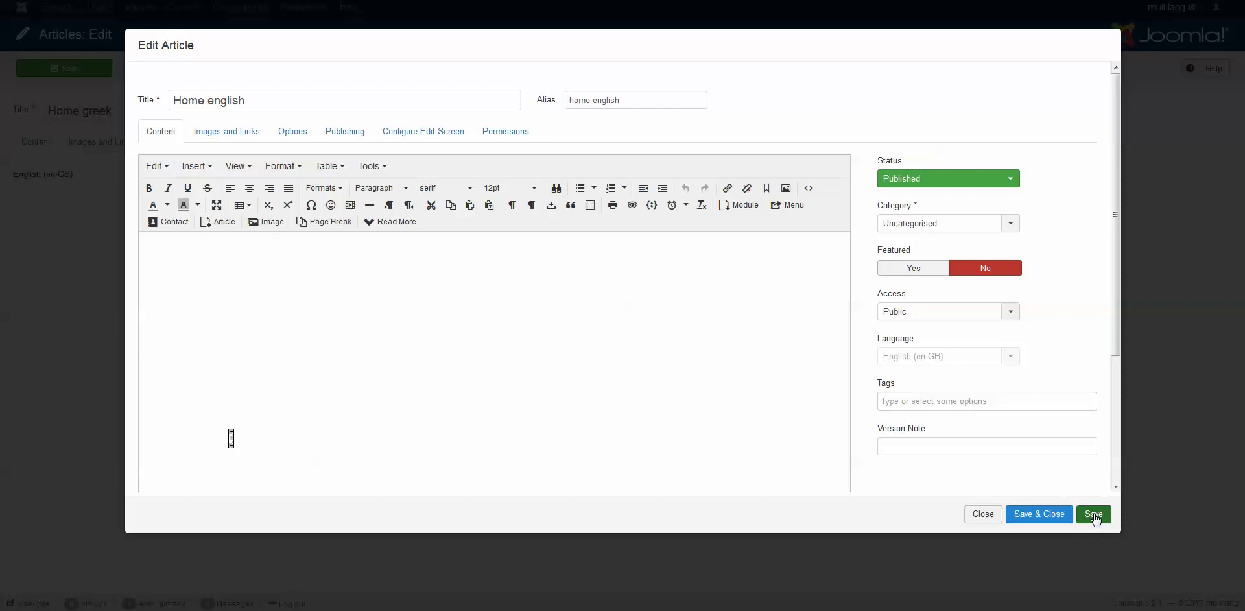
left_click(982, 514)
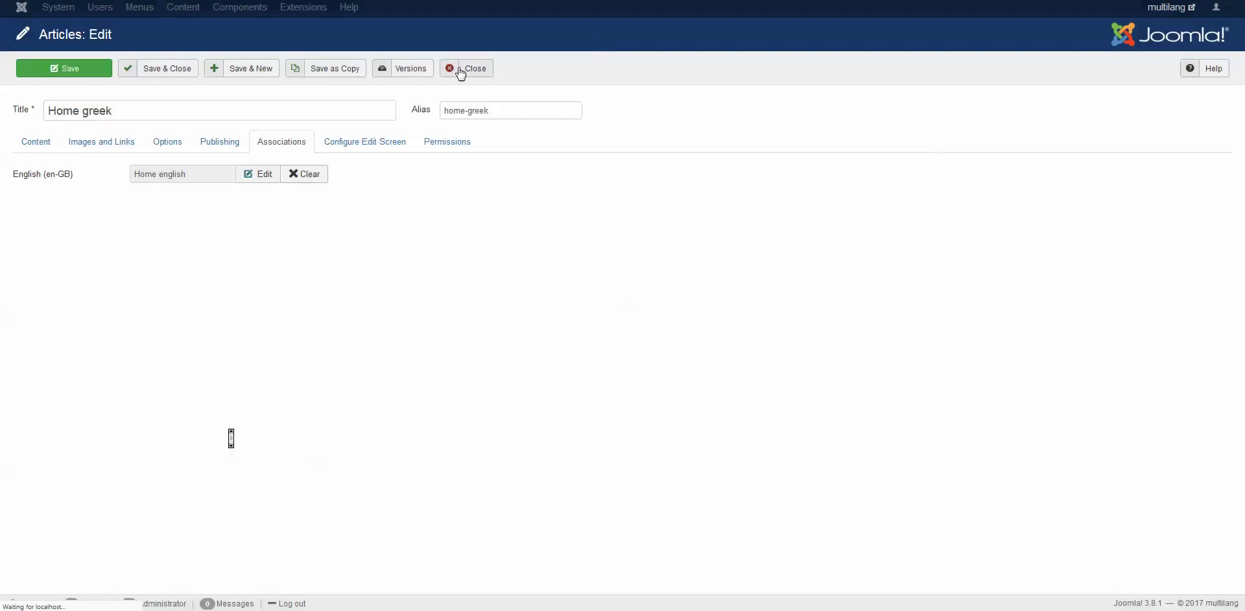
left_click(459, 69)
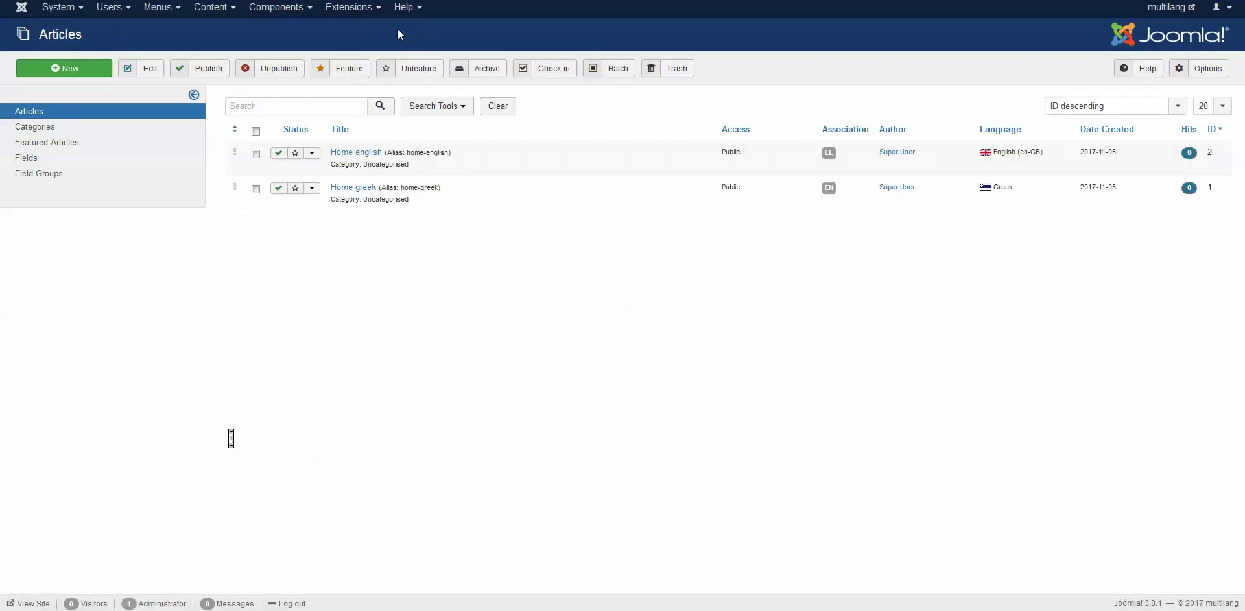
Start a new menu and title it "Main Menu EN"
left_click(157, 7)
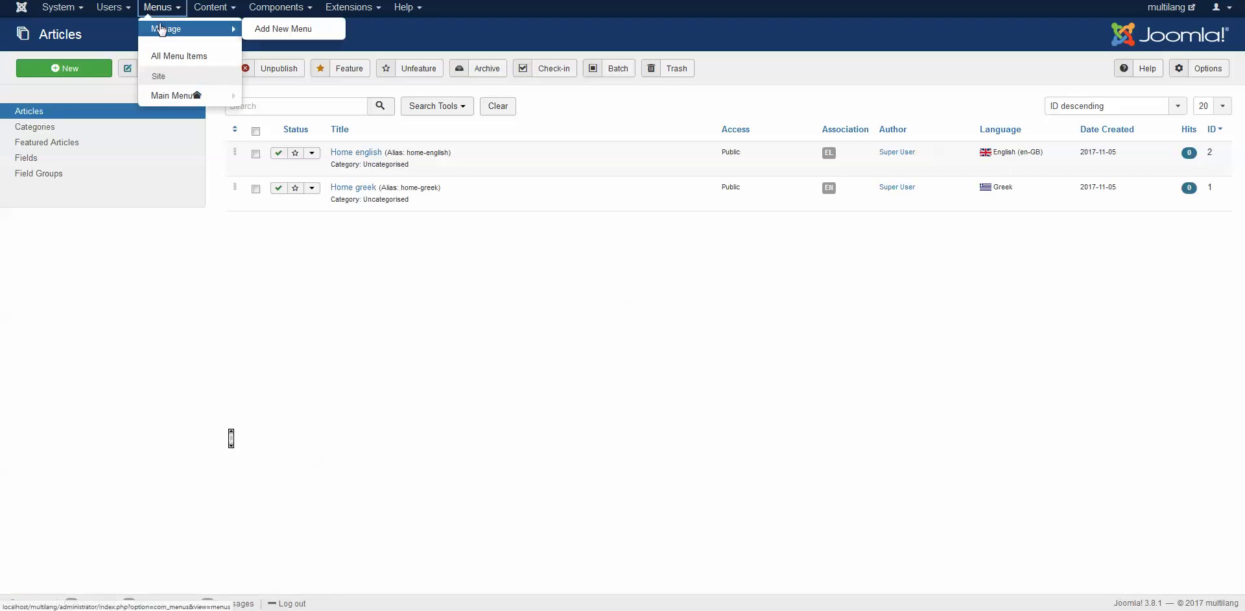
left_click(266, 26)
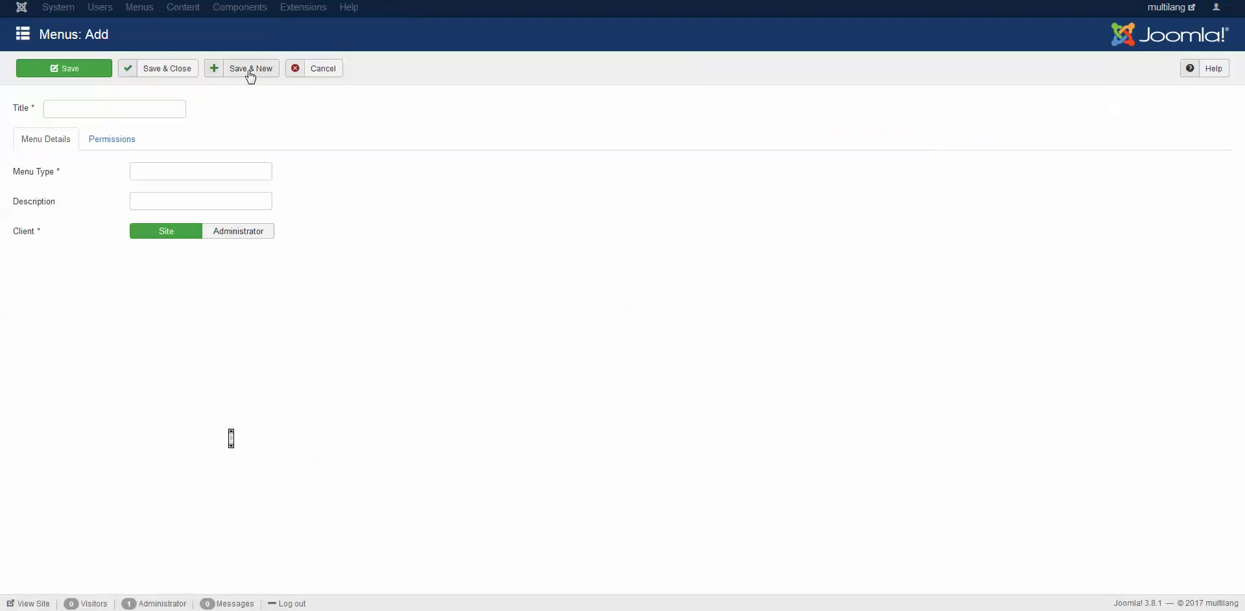
left_click(152, 113)
type("Main")
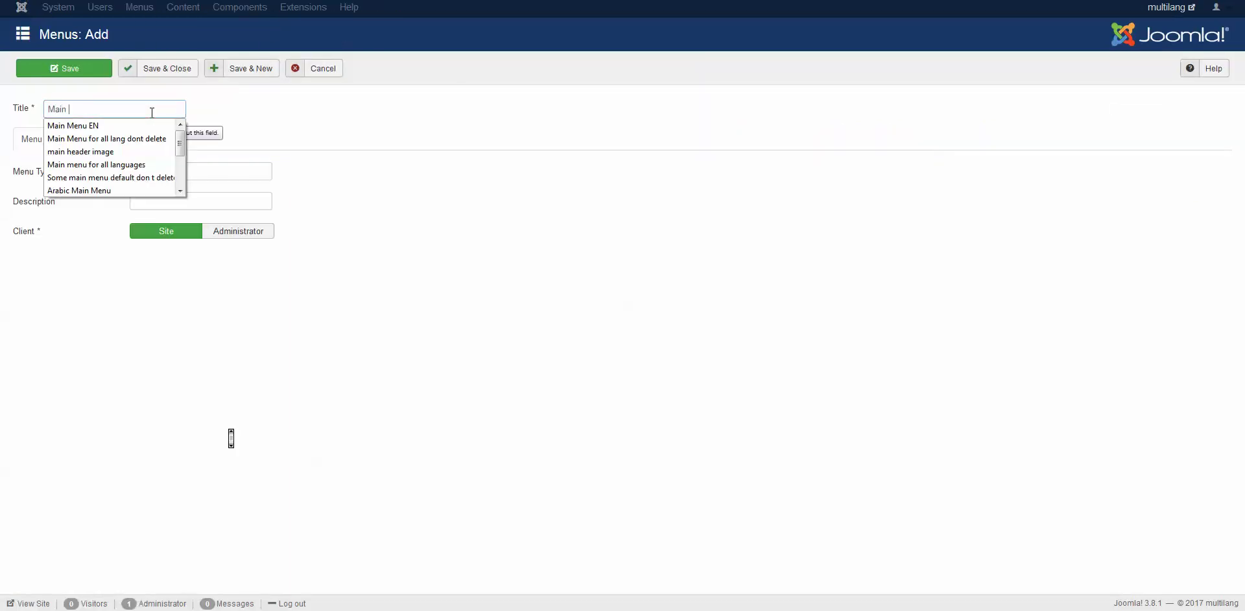
left_click(142, 129)
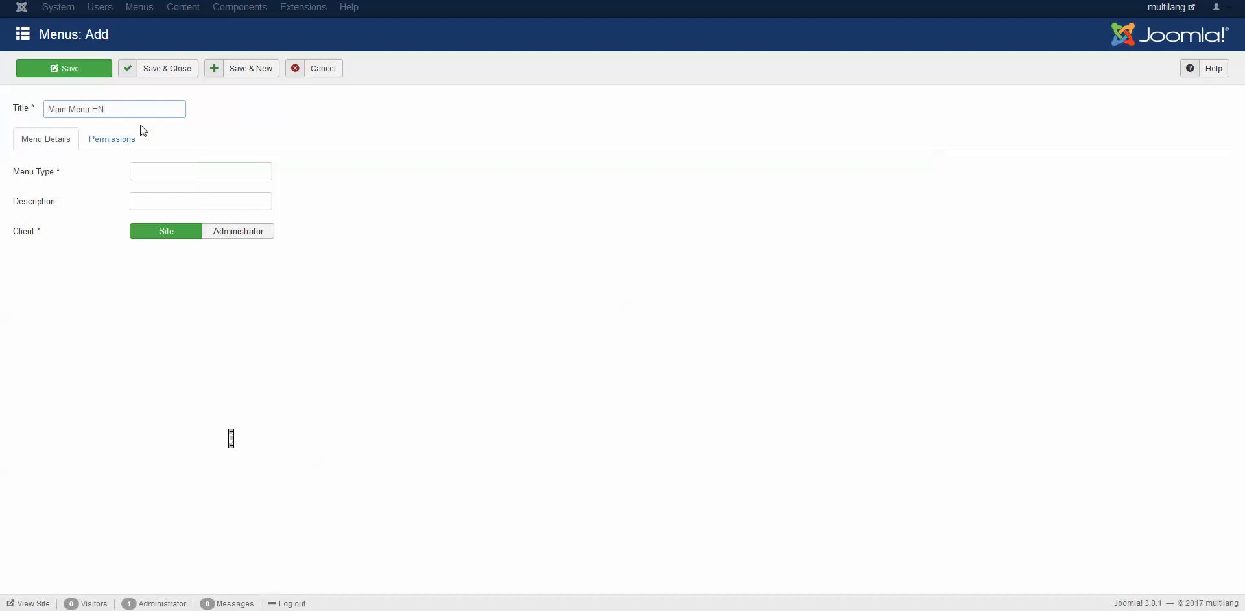
Set both the menu type and description of the English menu to "main menne en", and save and close it
left_click(152, 178)
type("mainme")
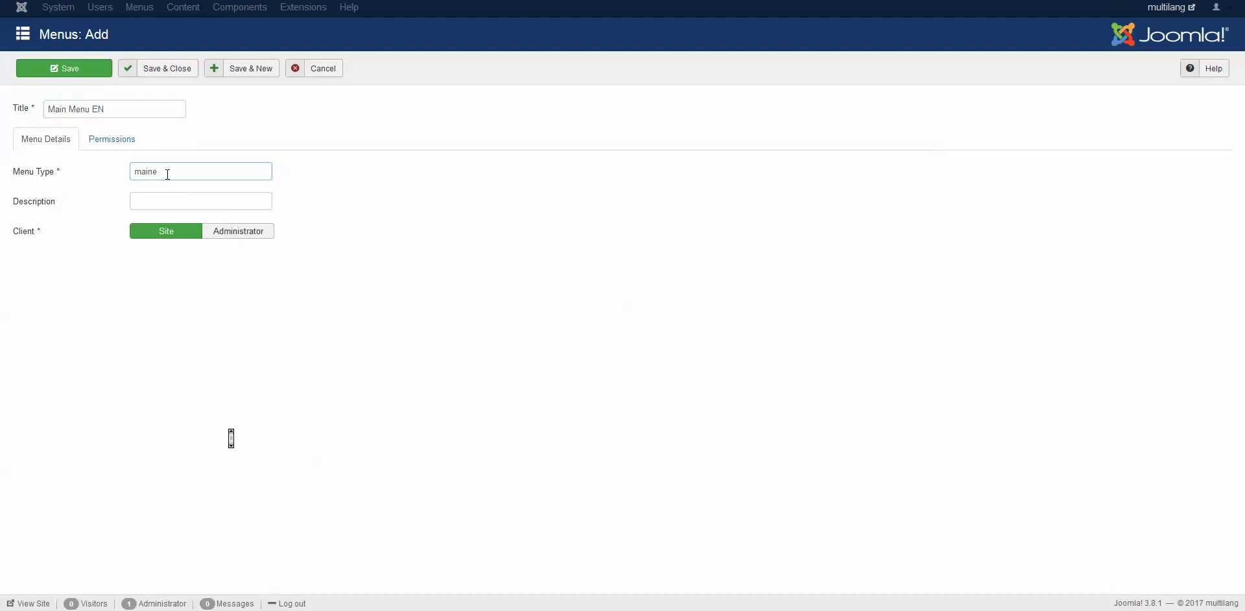
key("BackSpace")
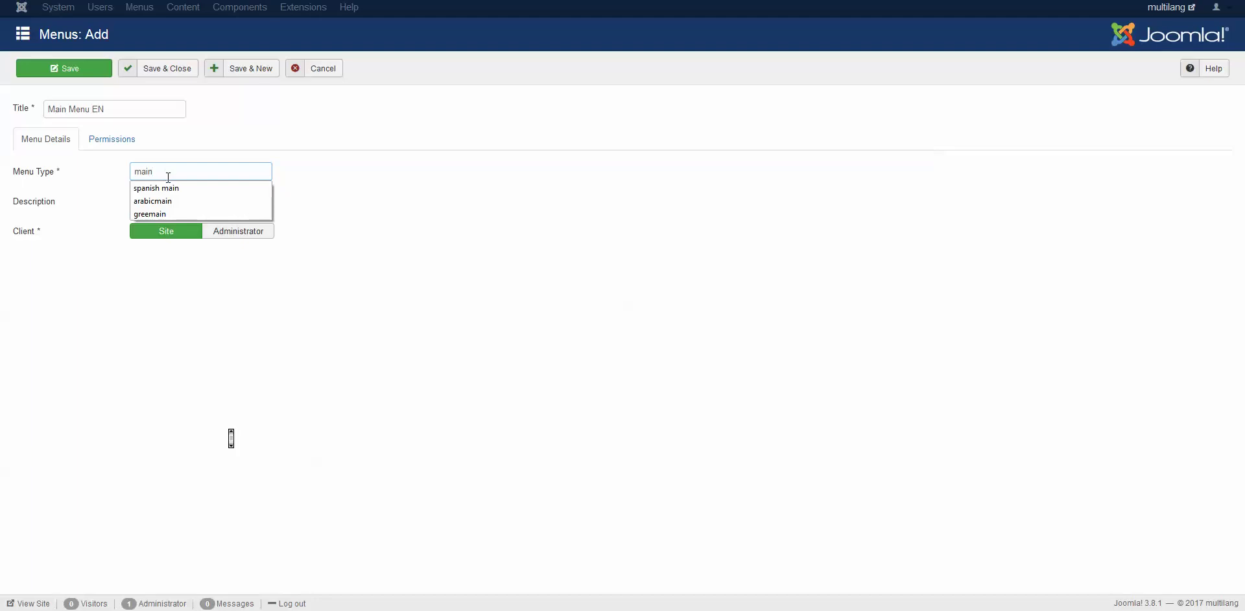
type("meene en")
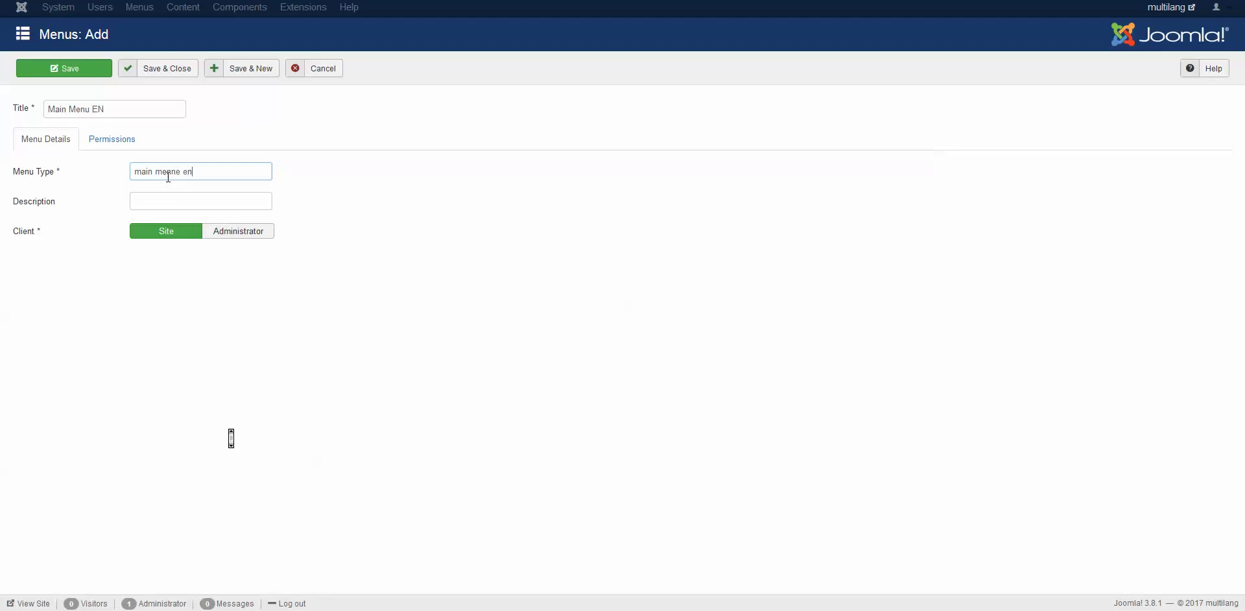
key("ctrl+a")
left_click(168, 196)
type("main menne en")
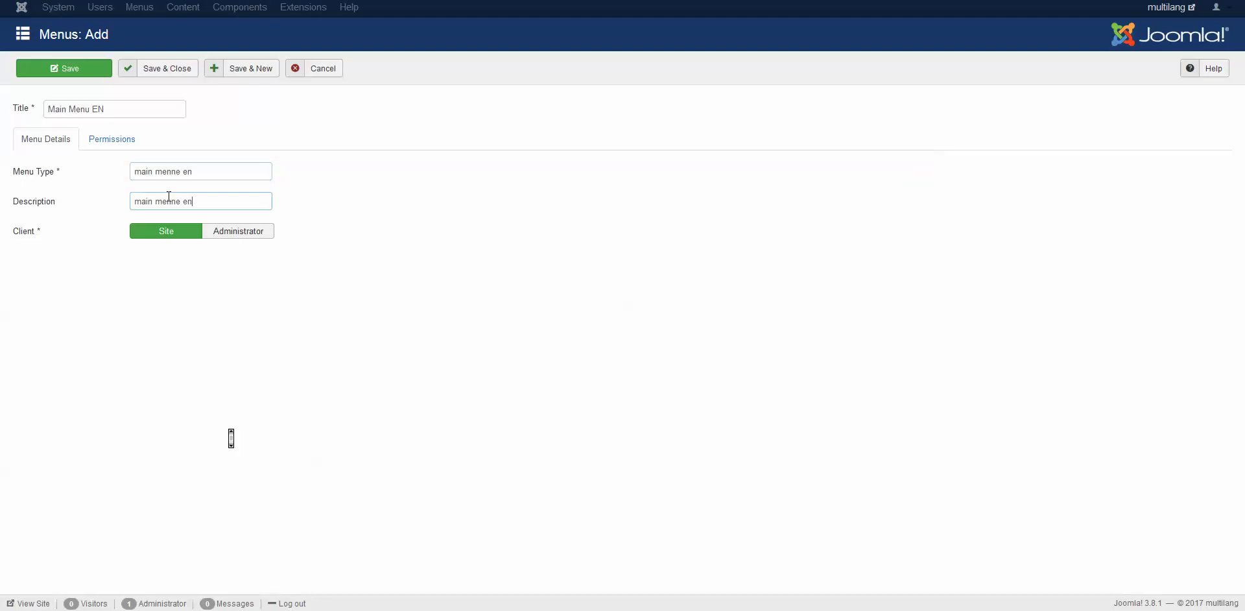
left_click(166, 69)
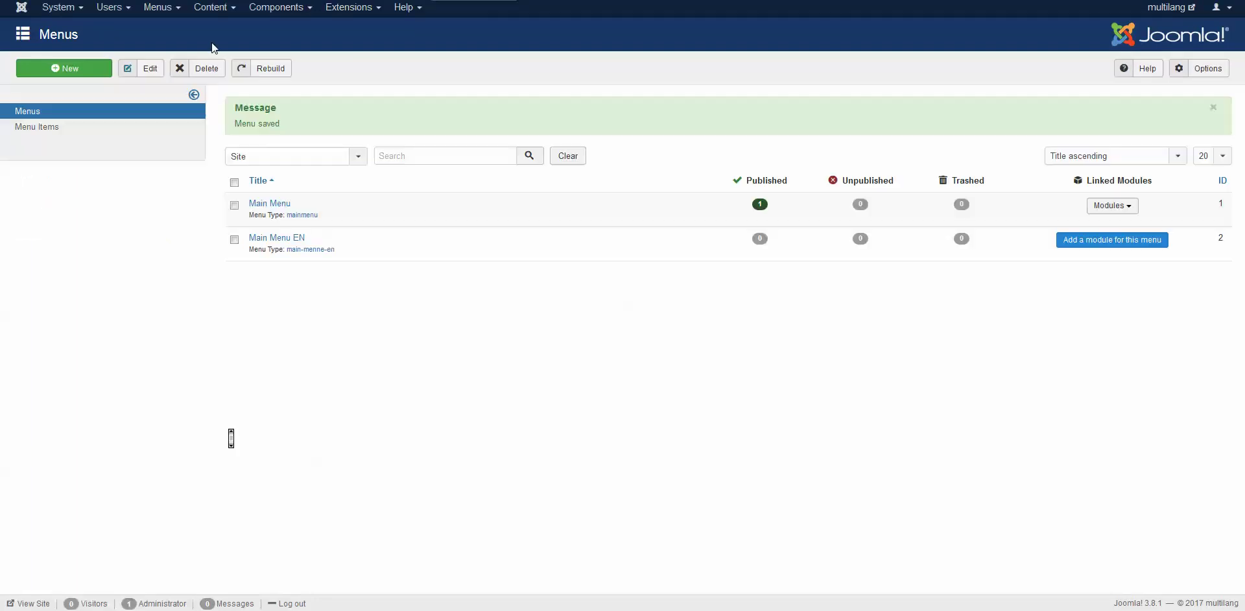
Create a menu with title, menu type and description all set to "Mein Menu GR", and save and close it
left_click(102, 73)
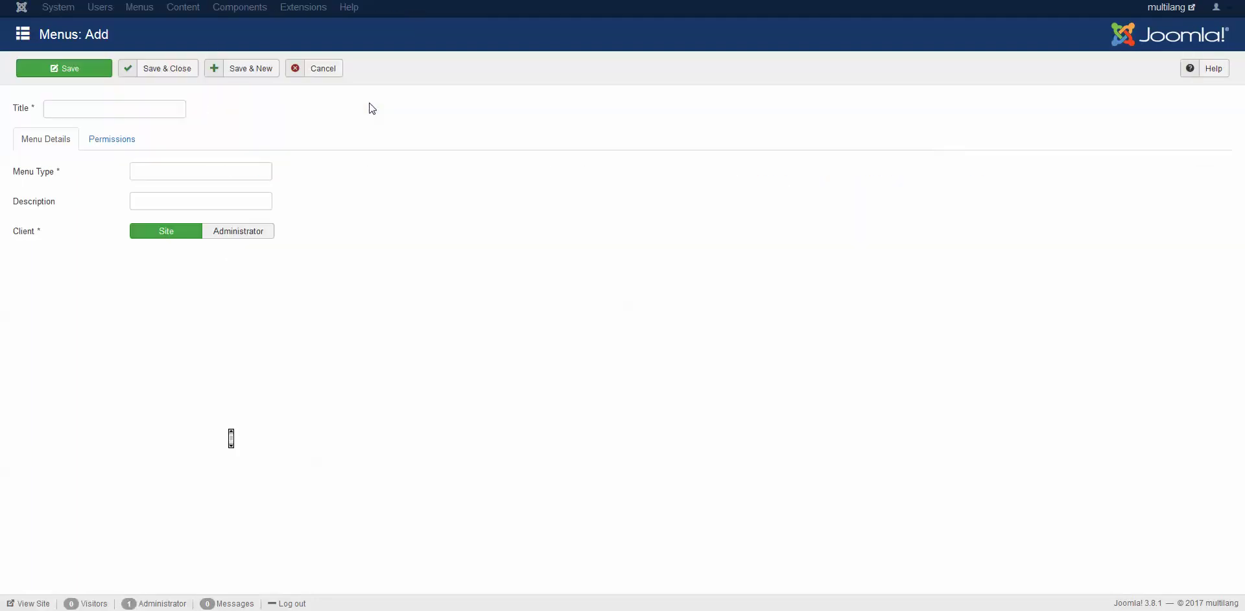
left_click(172, 110)
type("Mein Menu GR")
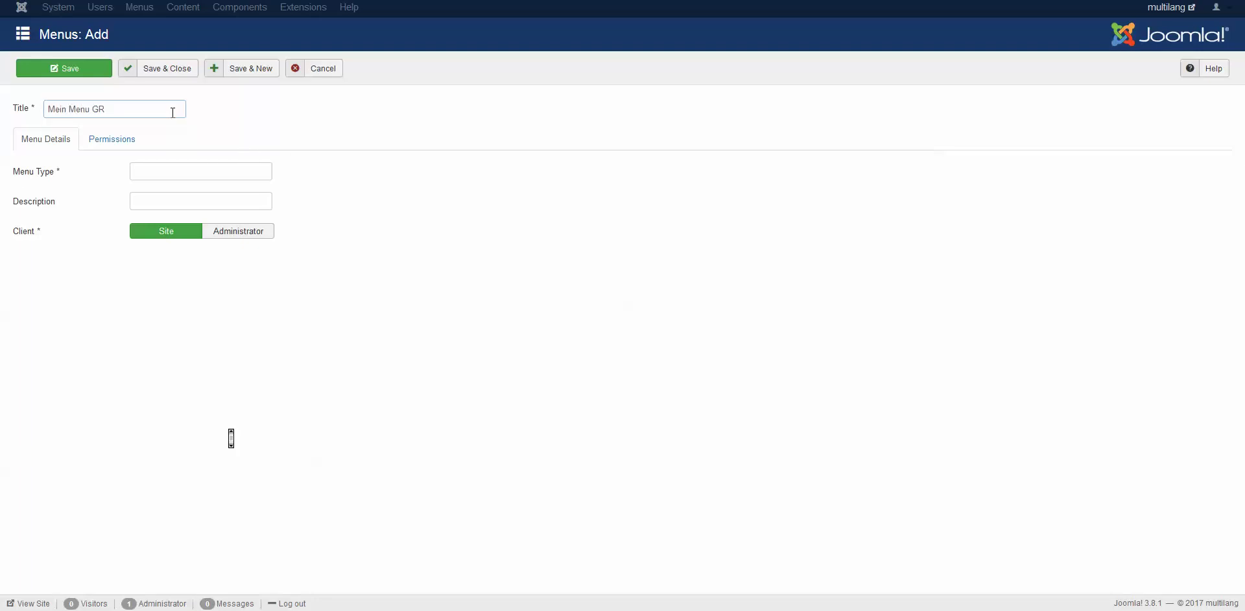
key("ctrl+a")
key("ctrl+c")
key("Tab")
left_click(168, 170)
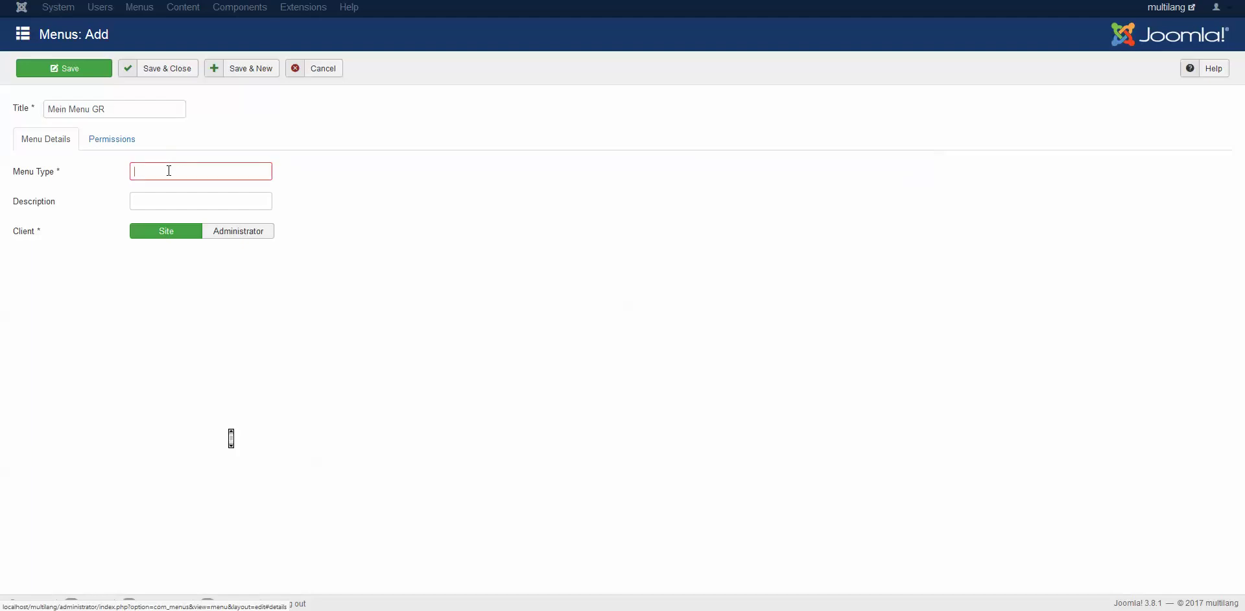
key("ctrl+v")
key("Tab")
key("ctrl+v")
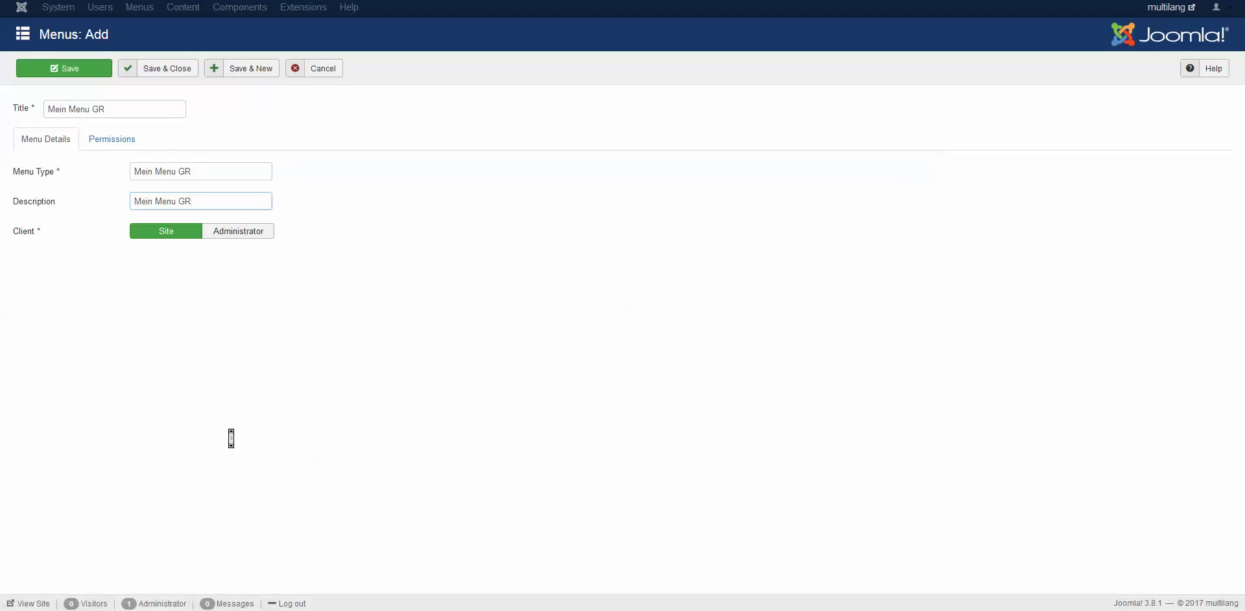
left_click(180, 67)
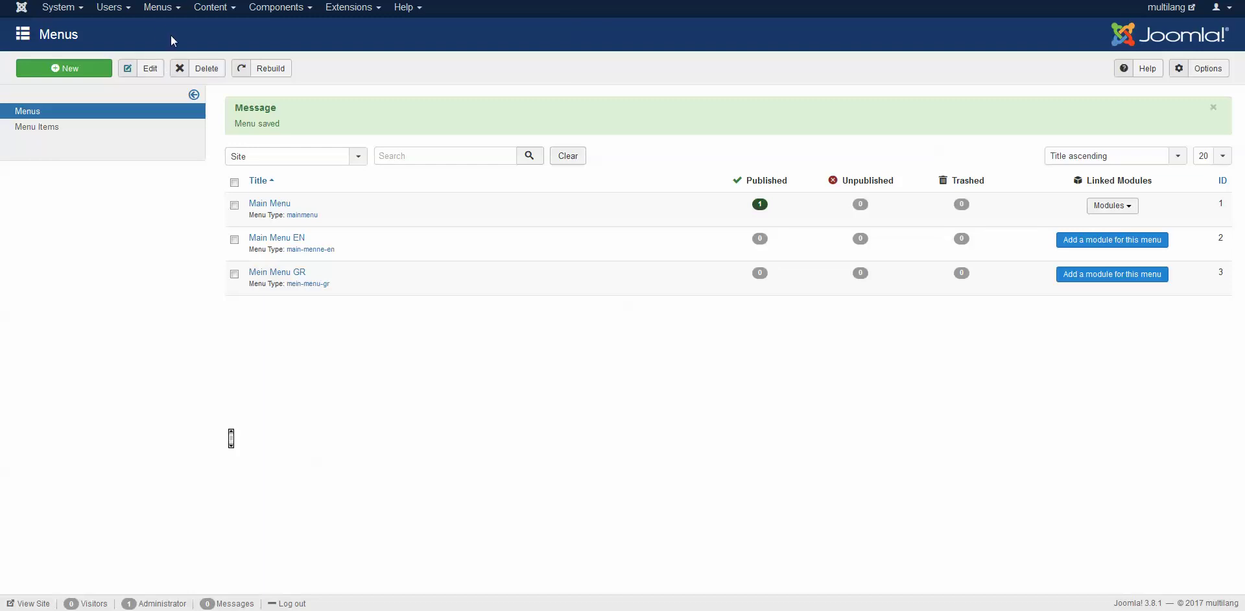
Start a new menu item in Main Menu EN and title it "home en"
left_click(154, 11)
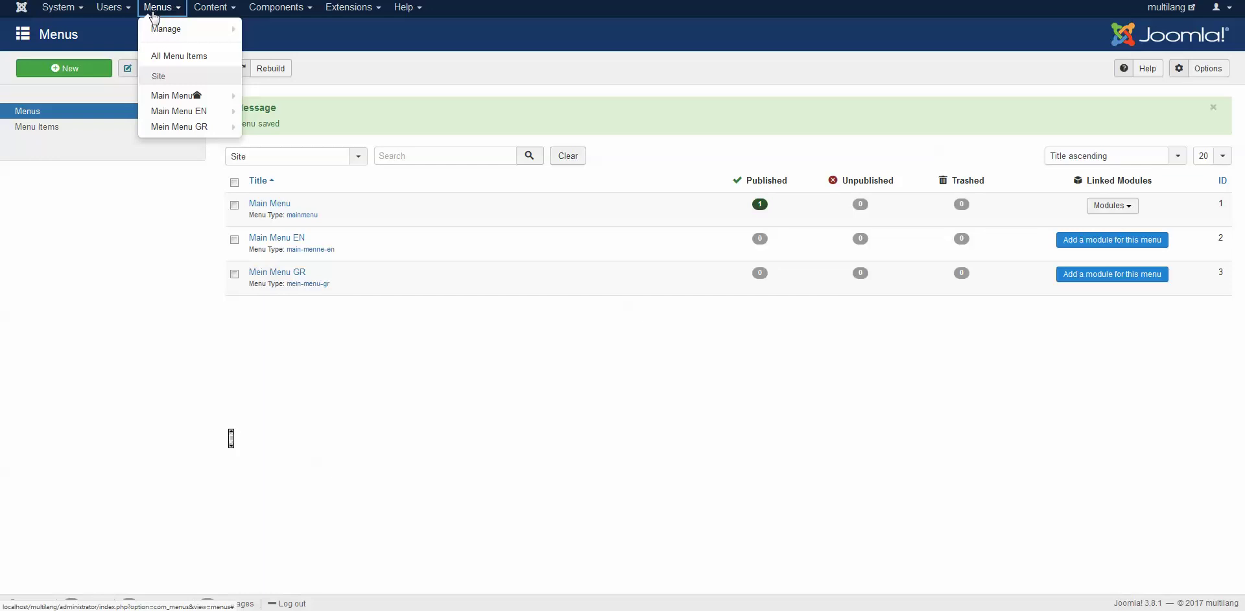
mouse_move(166, 120)
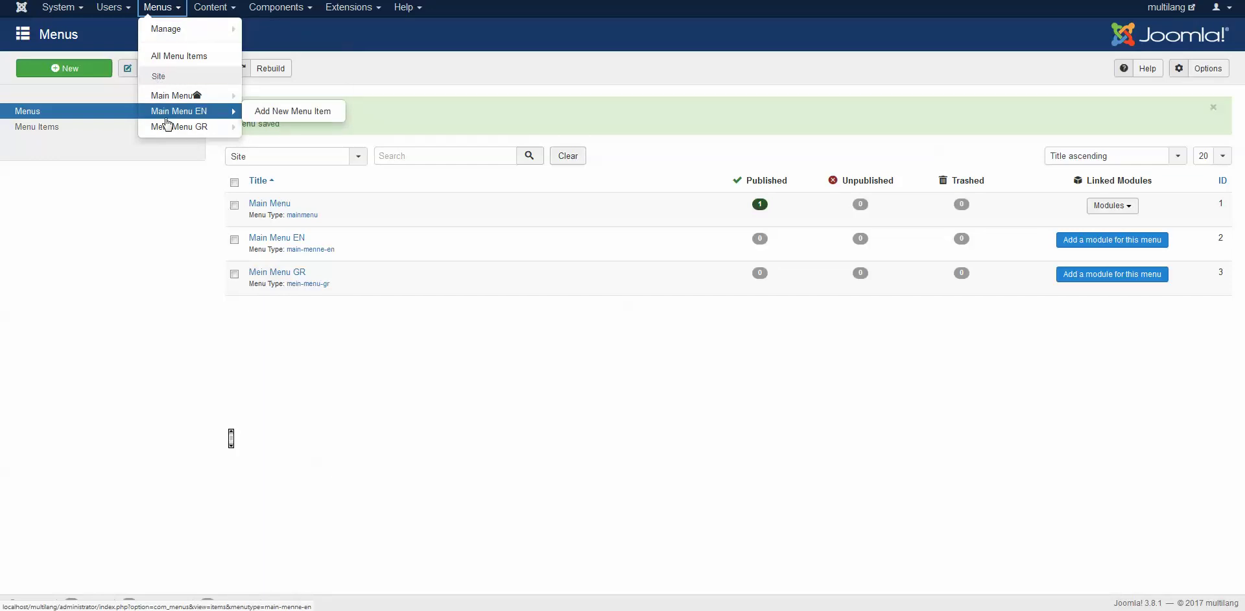
left_click(166, 116)
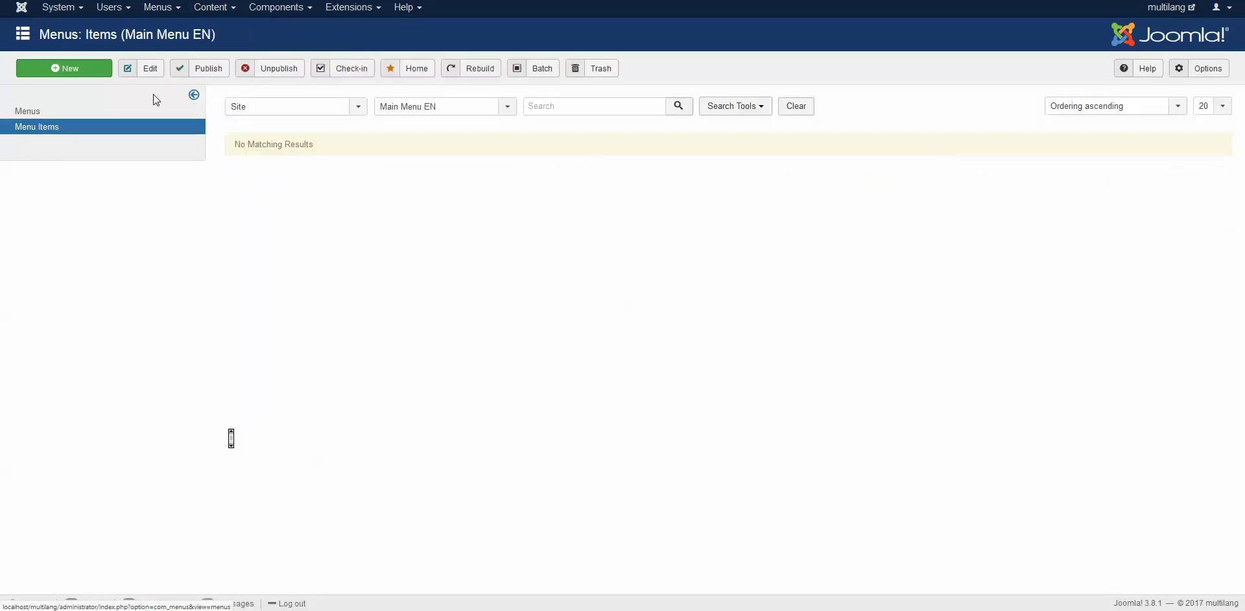
left_click(91, 76)
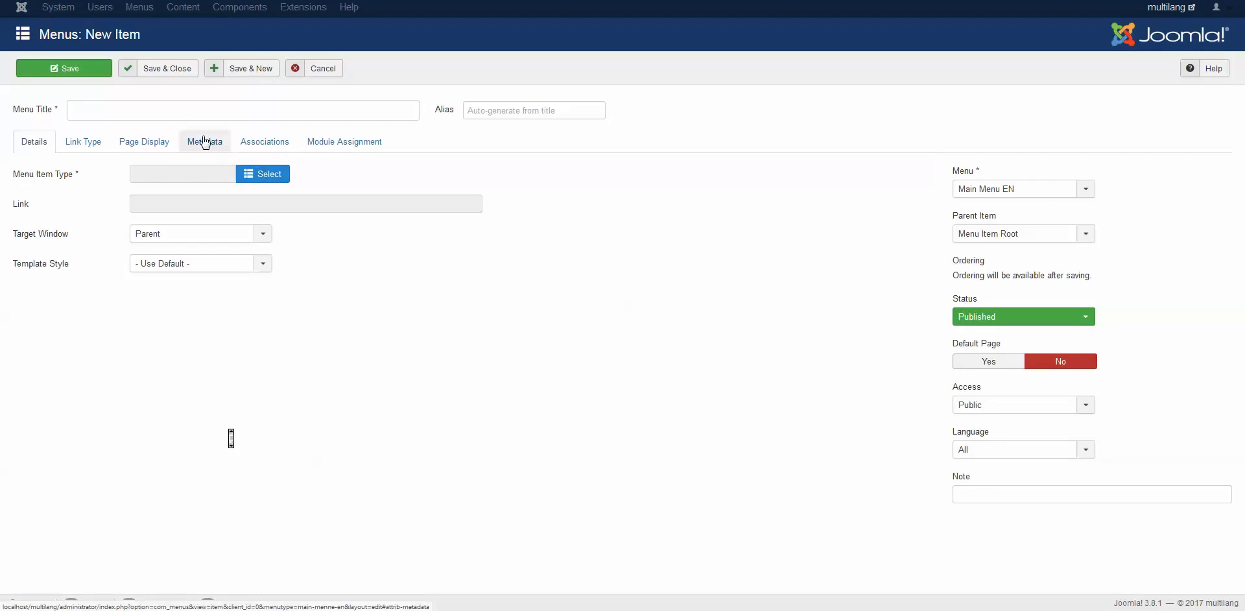
left_click(190, 111)
type("home en")
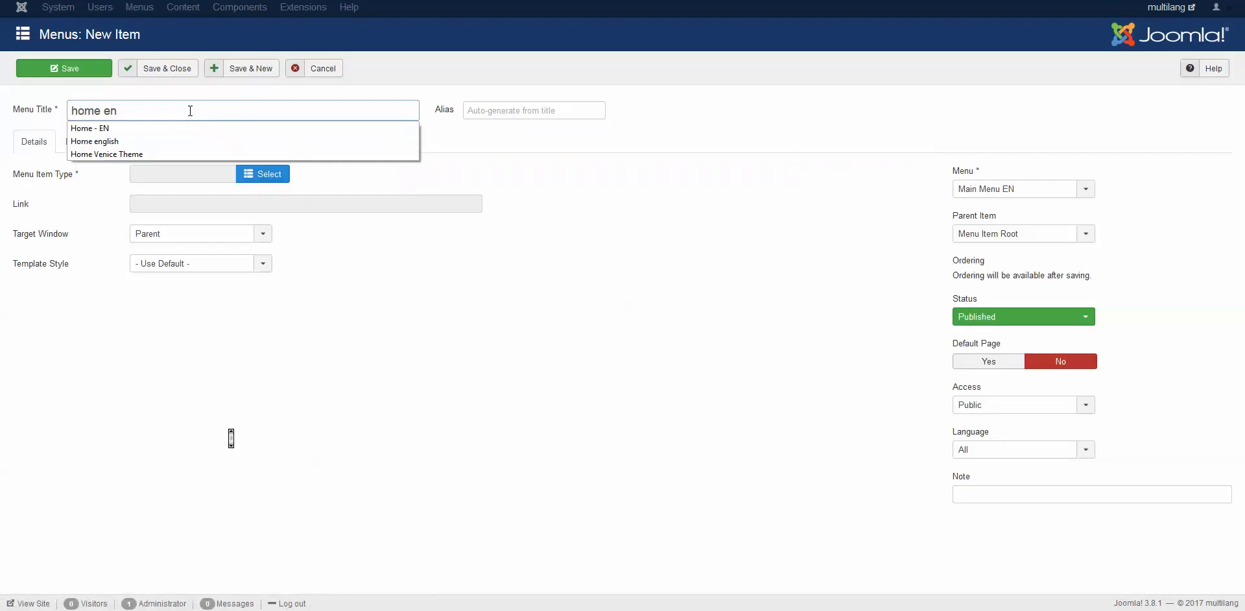
Make the "home en" item a Single Article link to the "Home english" article, and save and close it
left_click(263, 174)
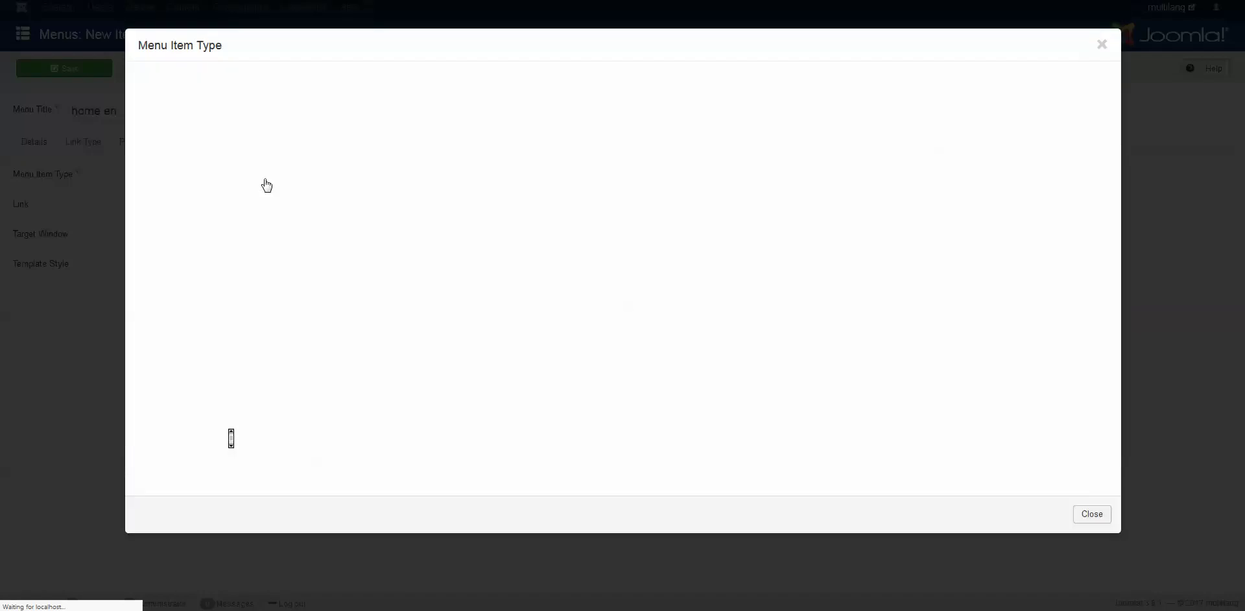
left_click(158, 80)
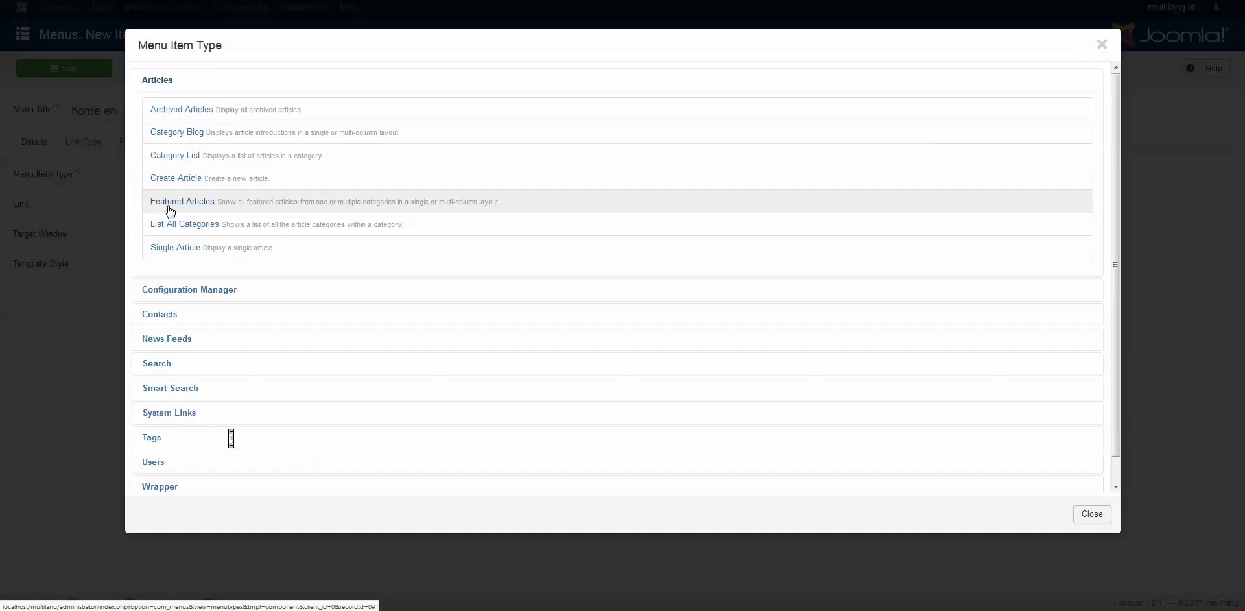
left_click(172, 248)
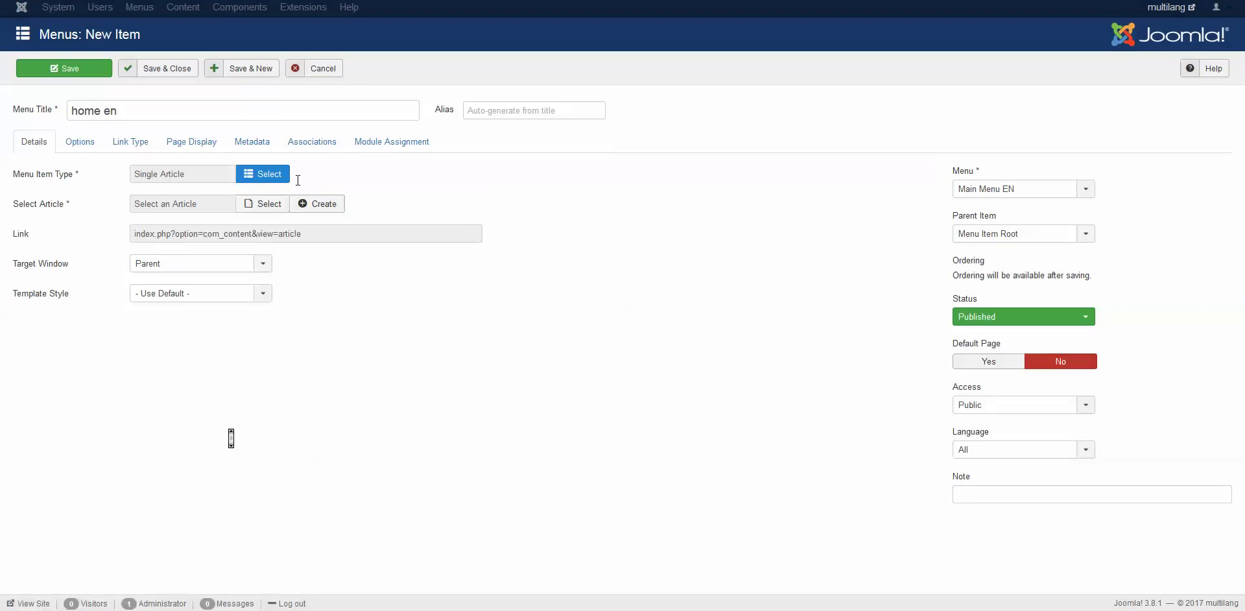
left_click(275, 203)
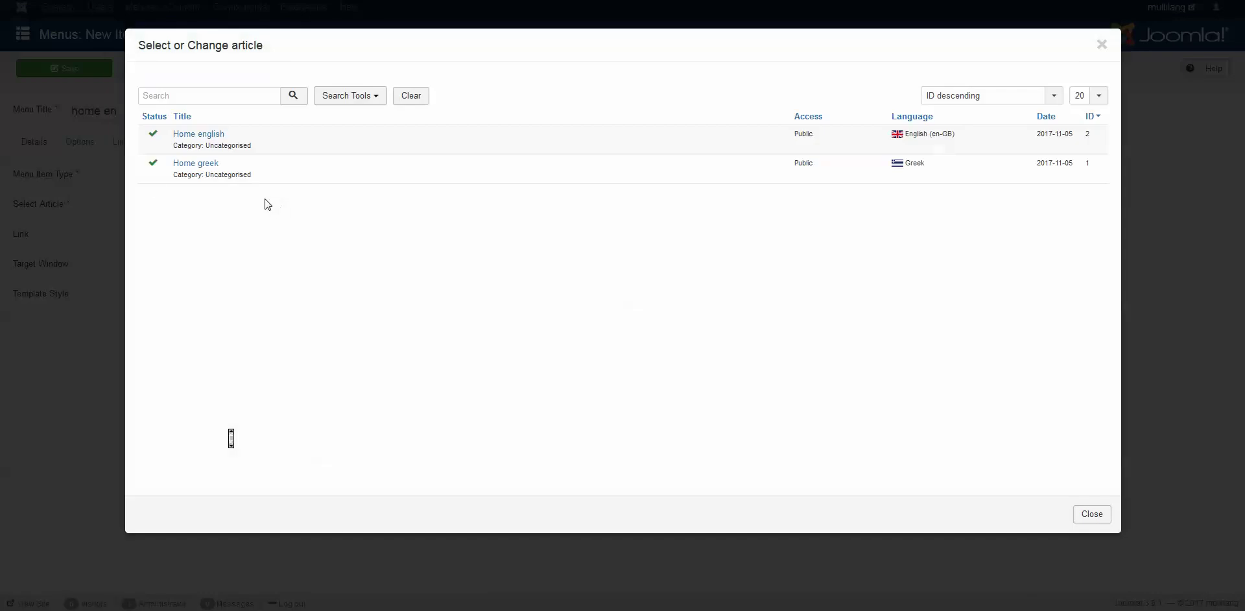
left_click(210, 135)
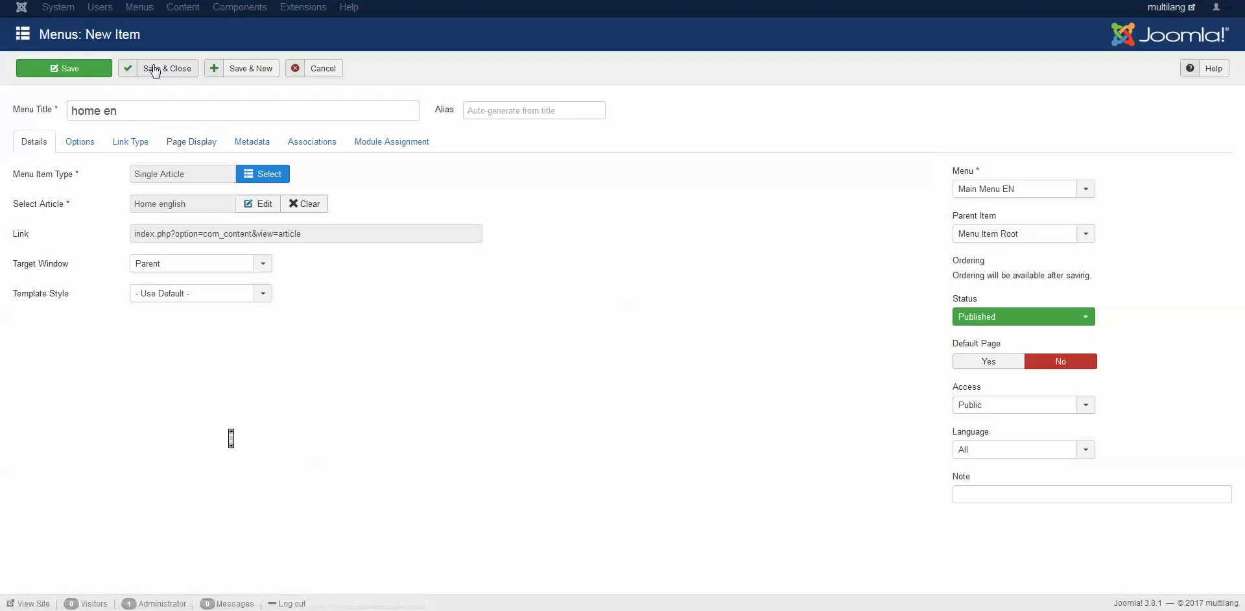
left_click(155, 69)
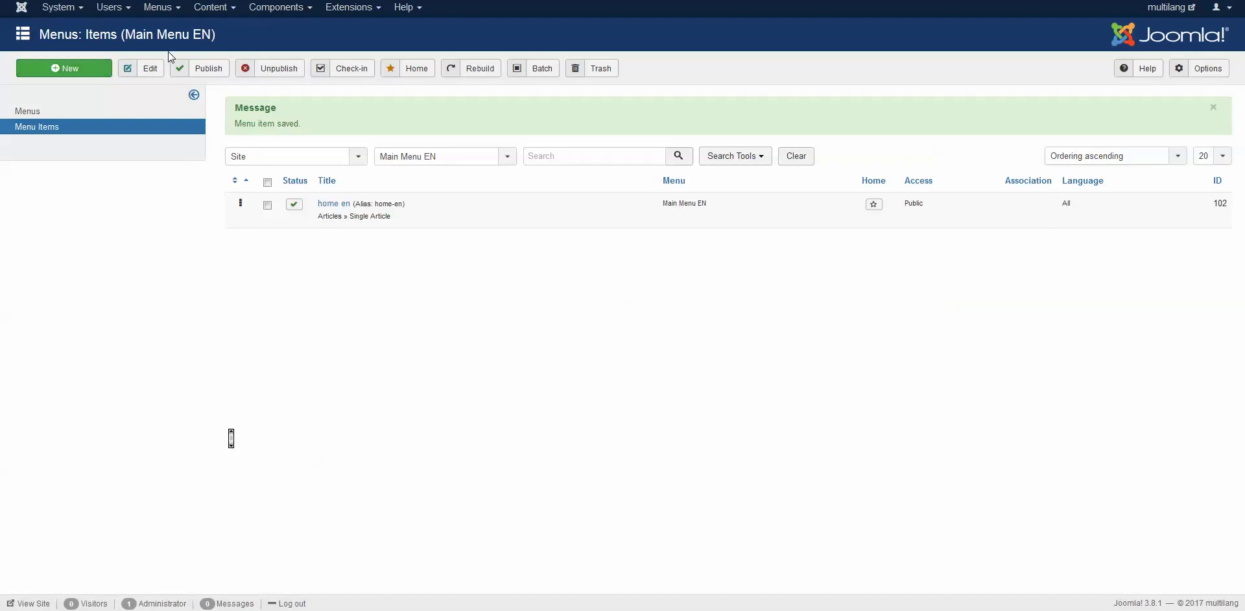
Set the "home en" menu item's language to English (en-GB), make it the default page, and save and close it
left_click(161, 9)
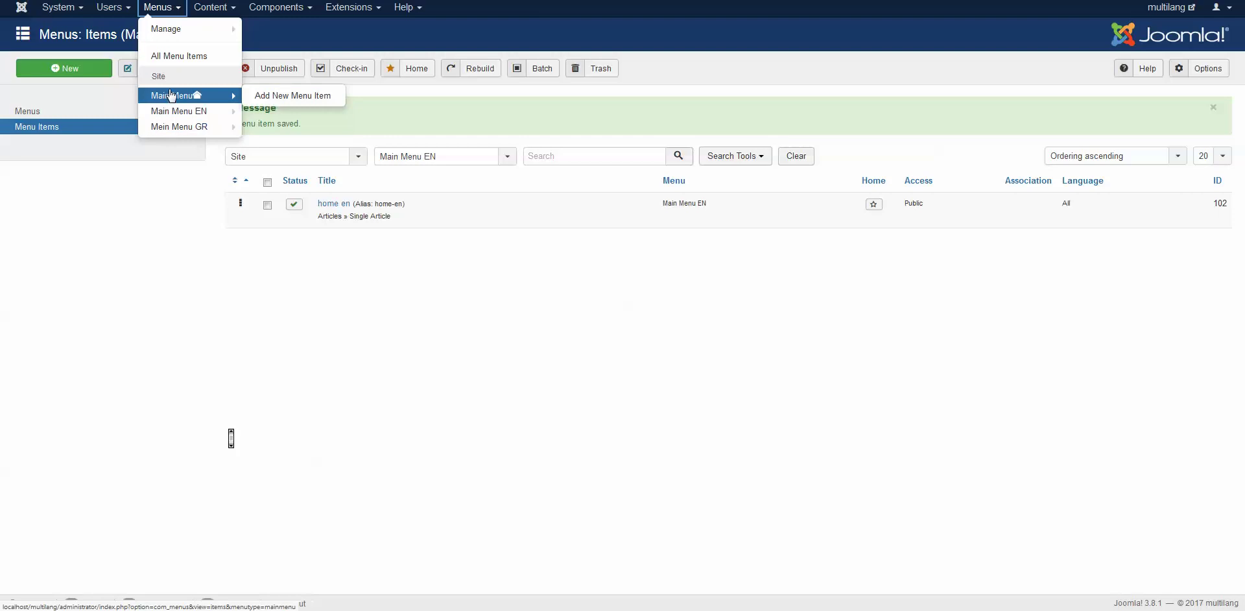
mouse_move(172, 129)
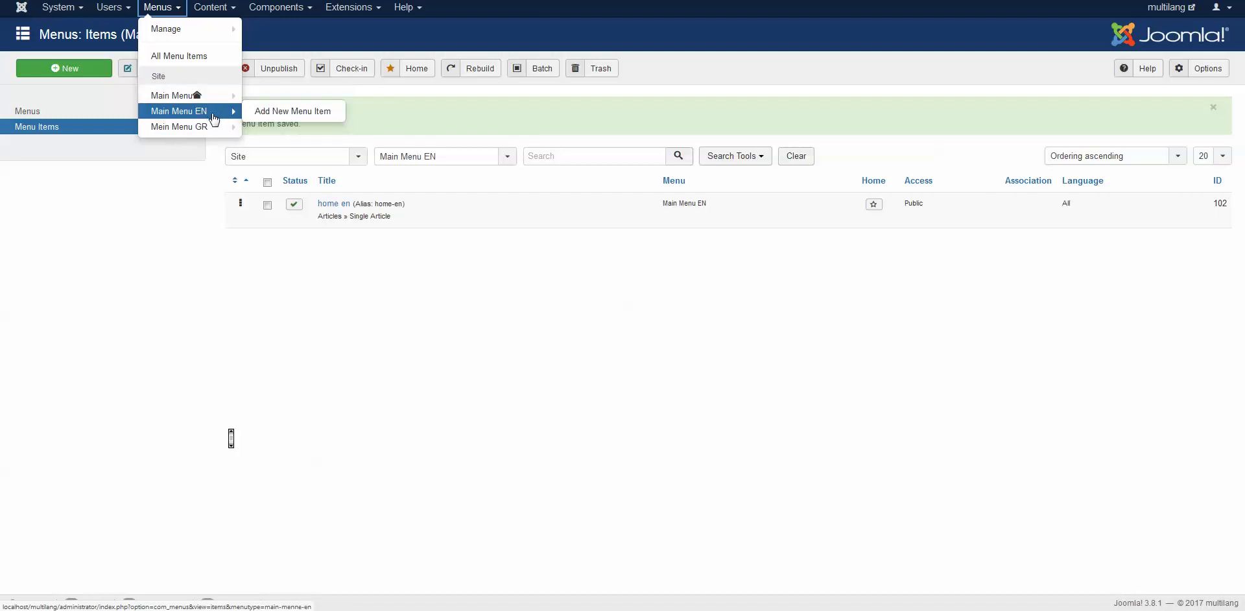
left_click(337, 204)
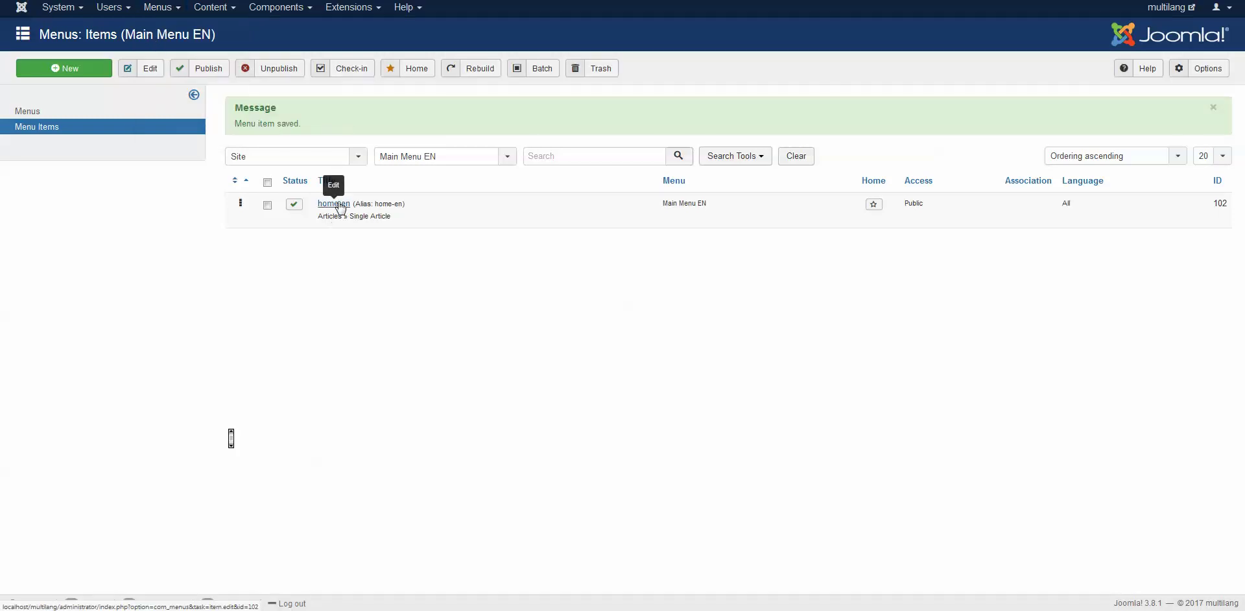
left_click(339, 205)
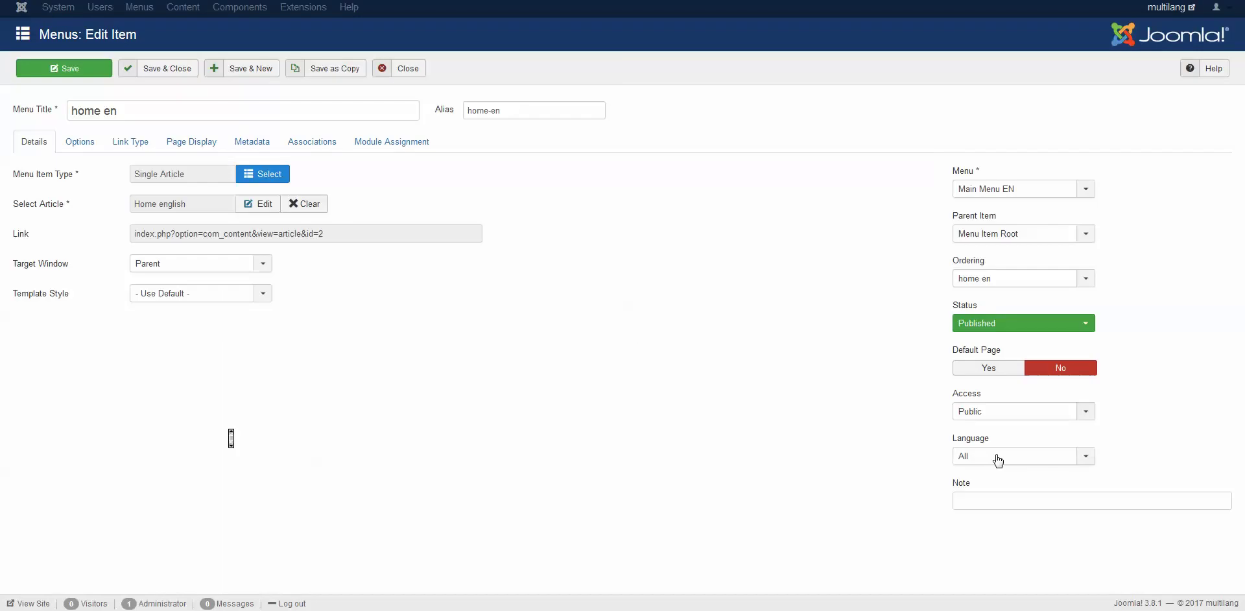
left_click(997, 461)
left_click(996, 487)
left_click(982, 369)
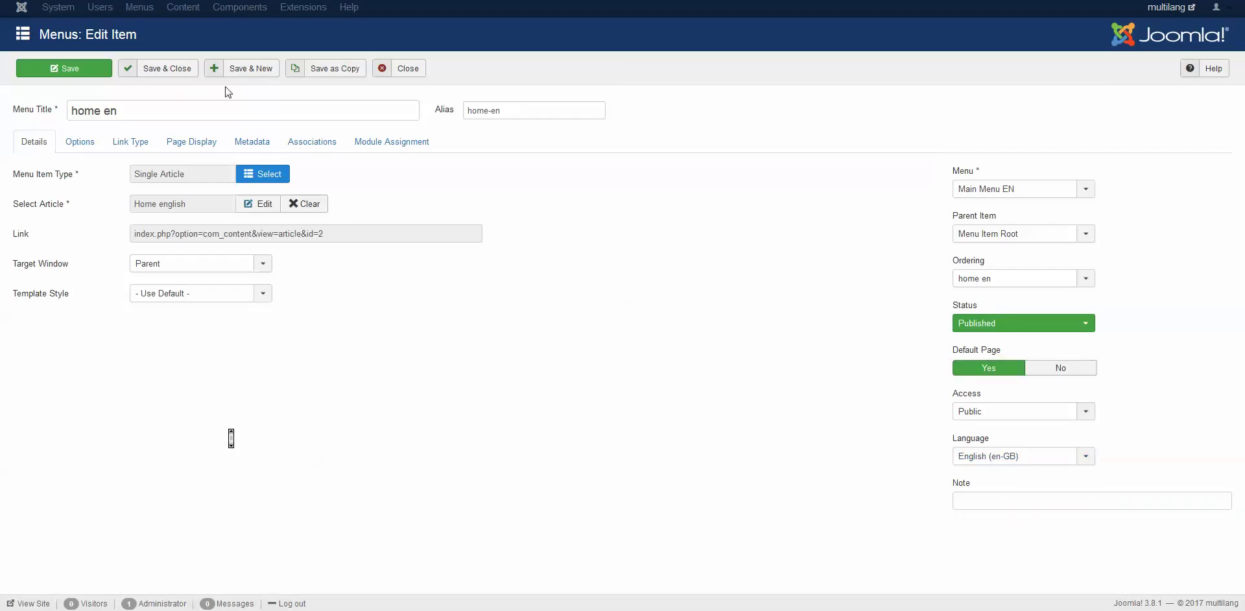
left_click(161, 73)
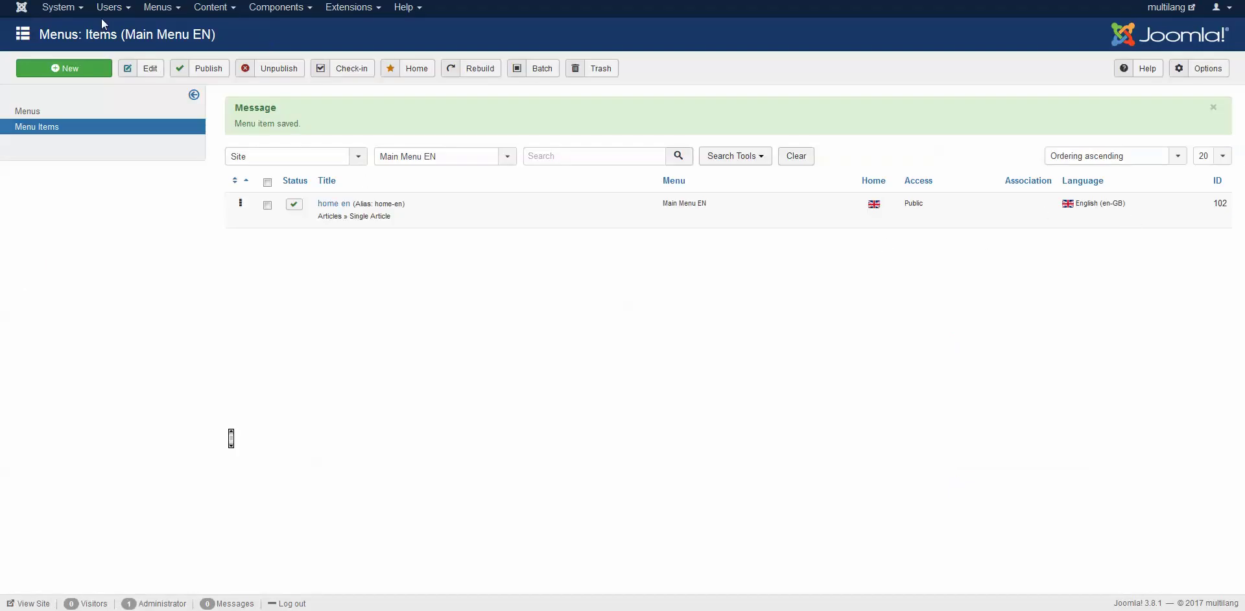
Start a new menu item in Mein Menu GR and title it "home gr"
left_click(158, 7)
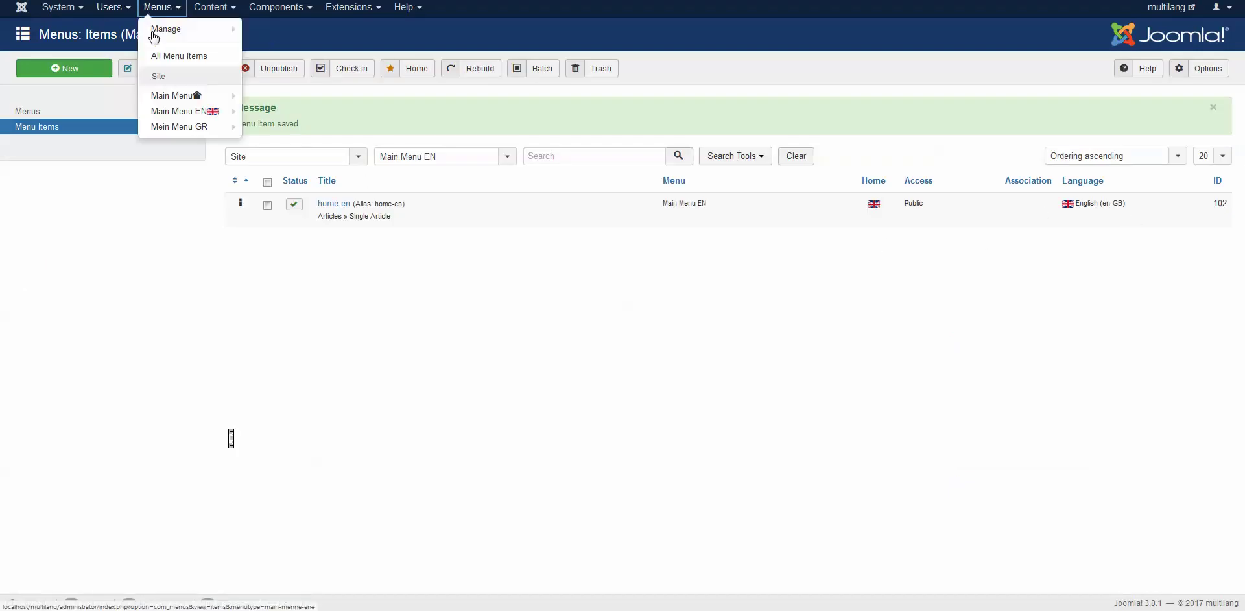
left_click(176, 128)
left_click(76, 70)
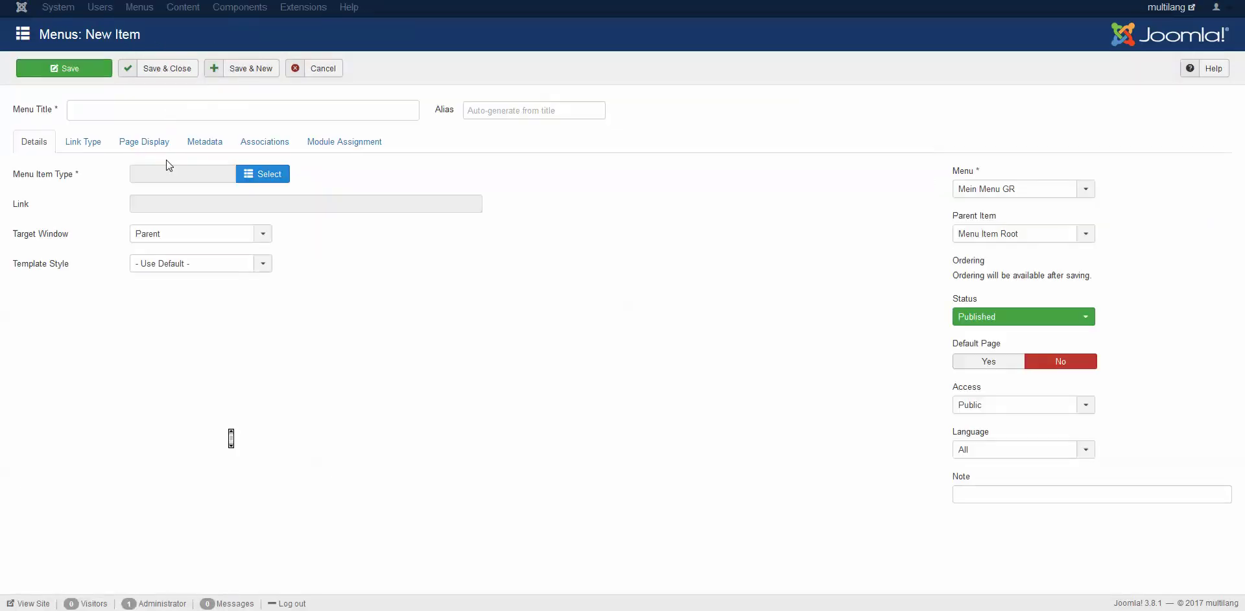
left_click(151, 118)
type("home gr")
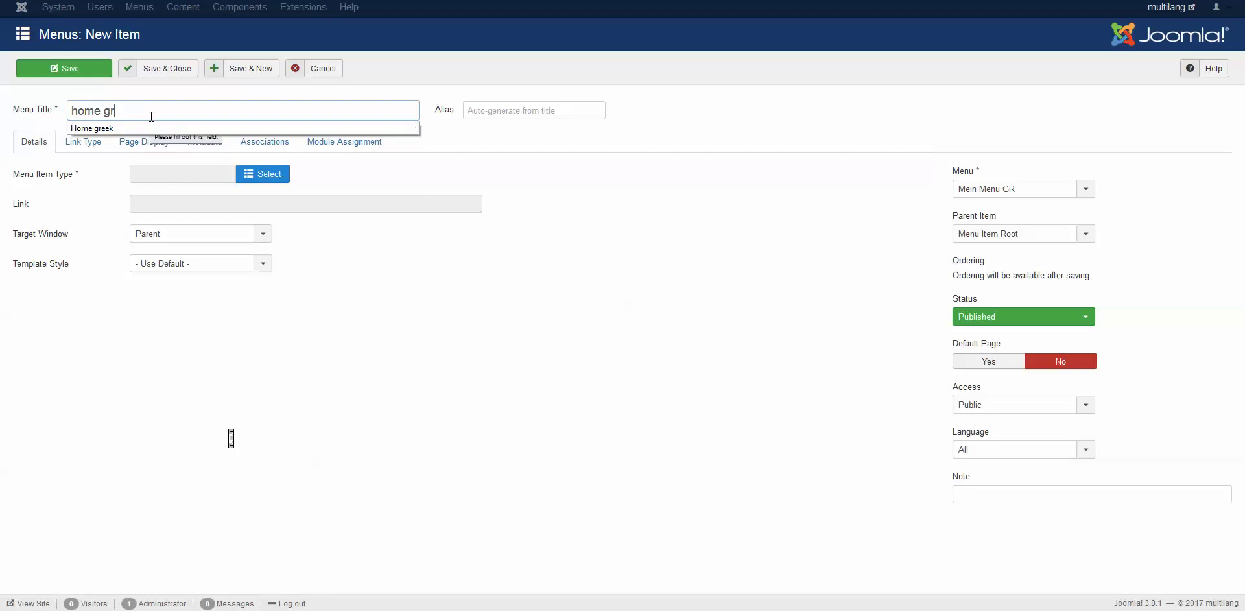
Make the "home gr" item a Single Article link to the "Home greek" article, filtering the article list by Greek
left_click(274, 174)
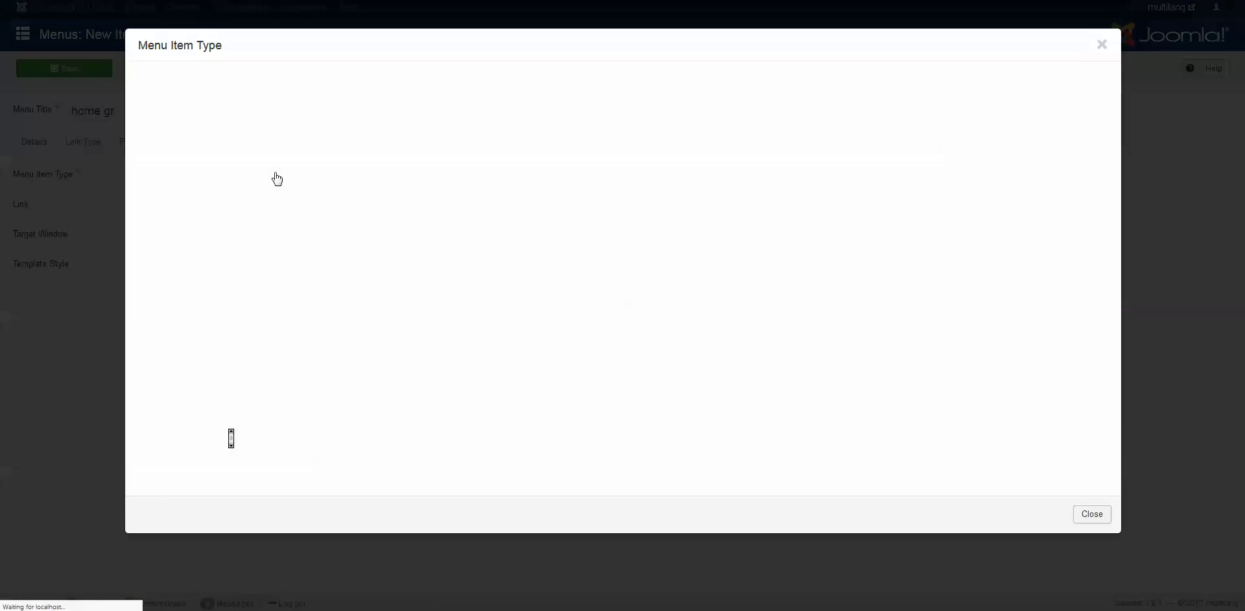
left_click(157, 80)
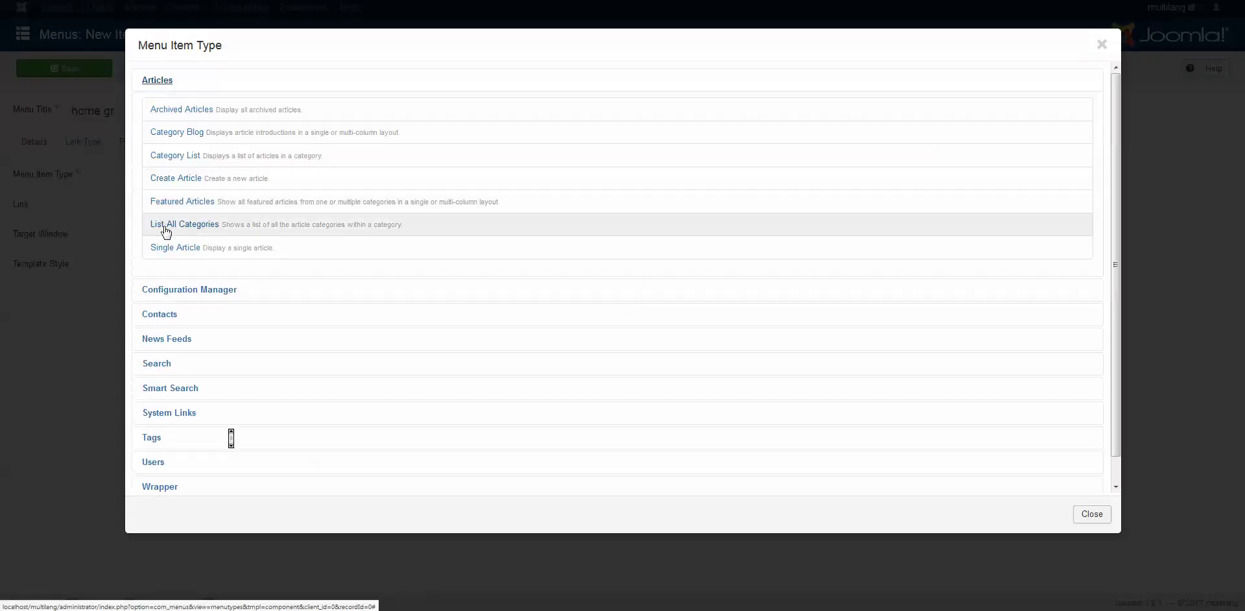
left_click(170, 250)
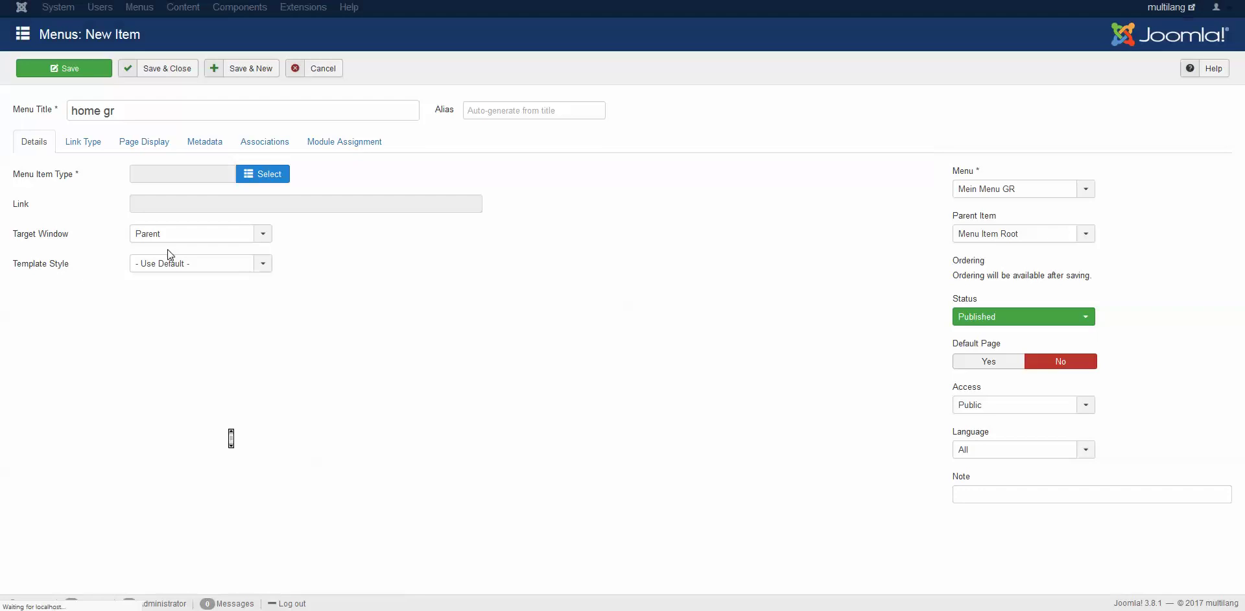
left_click(260, 205)
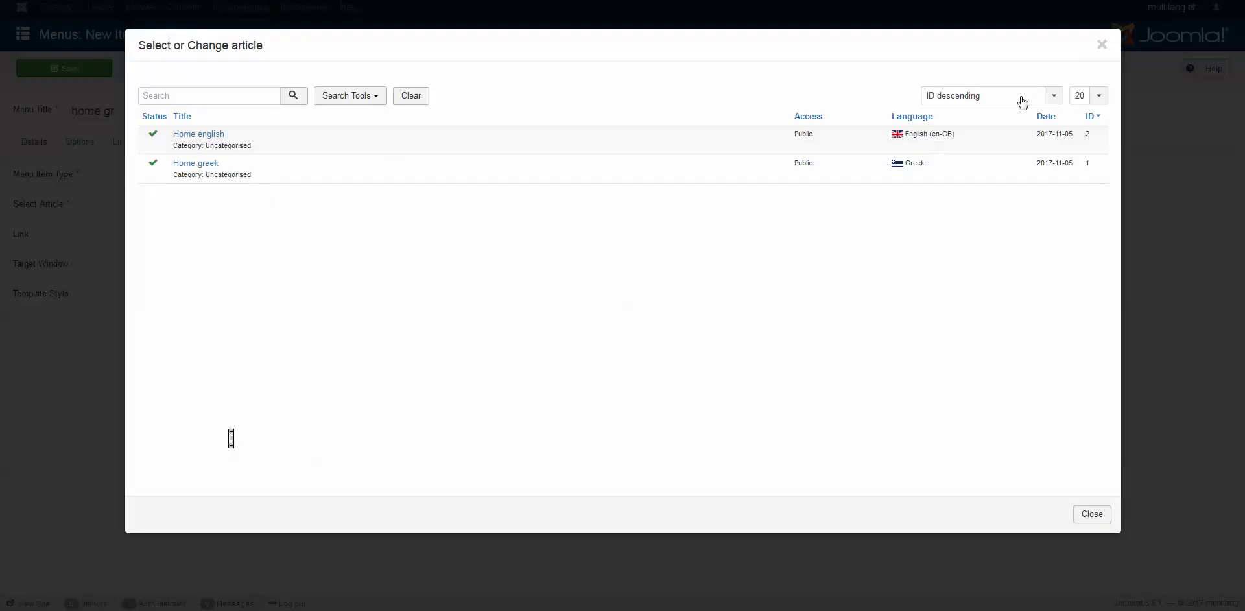
left_click(350, 96)
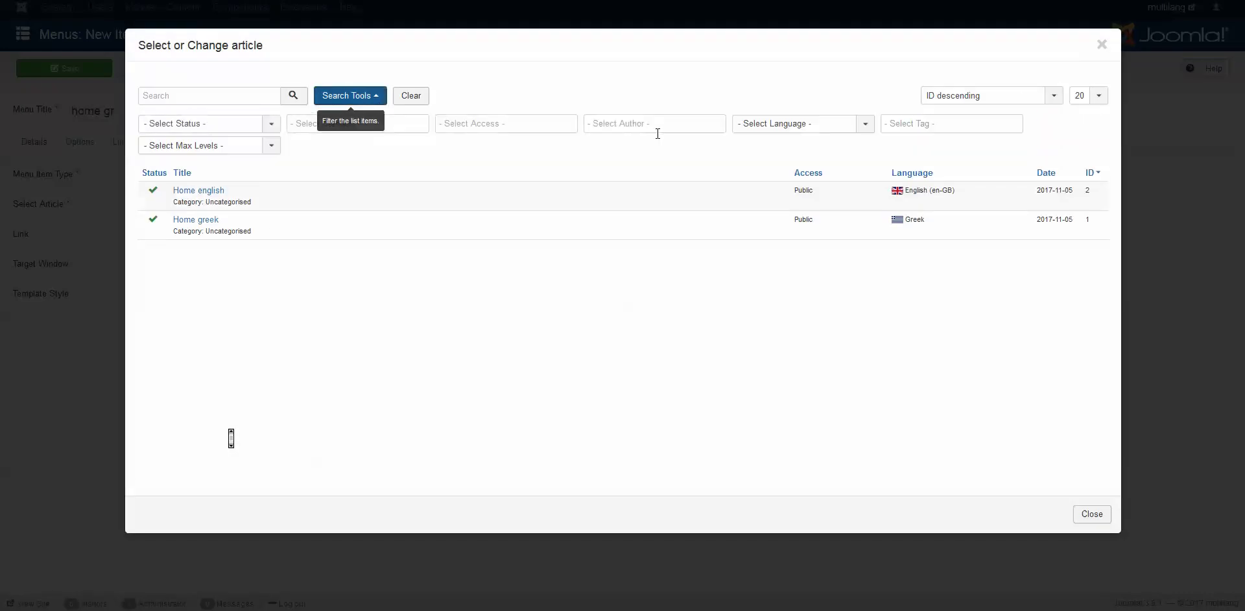
left_click(846, 129)
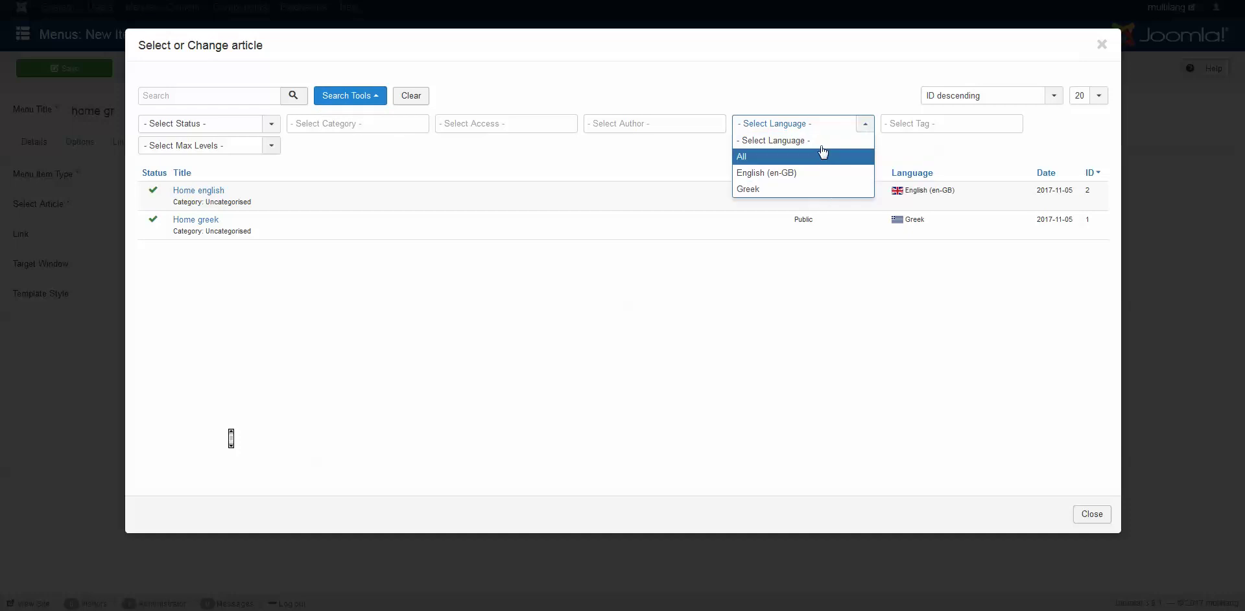
left_click(819, 189)
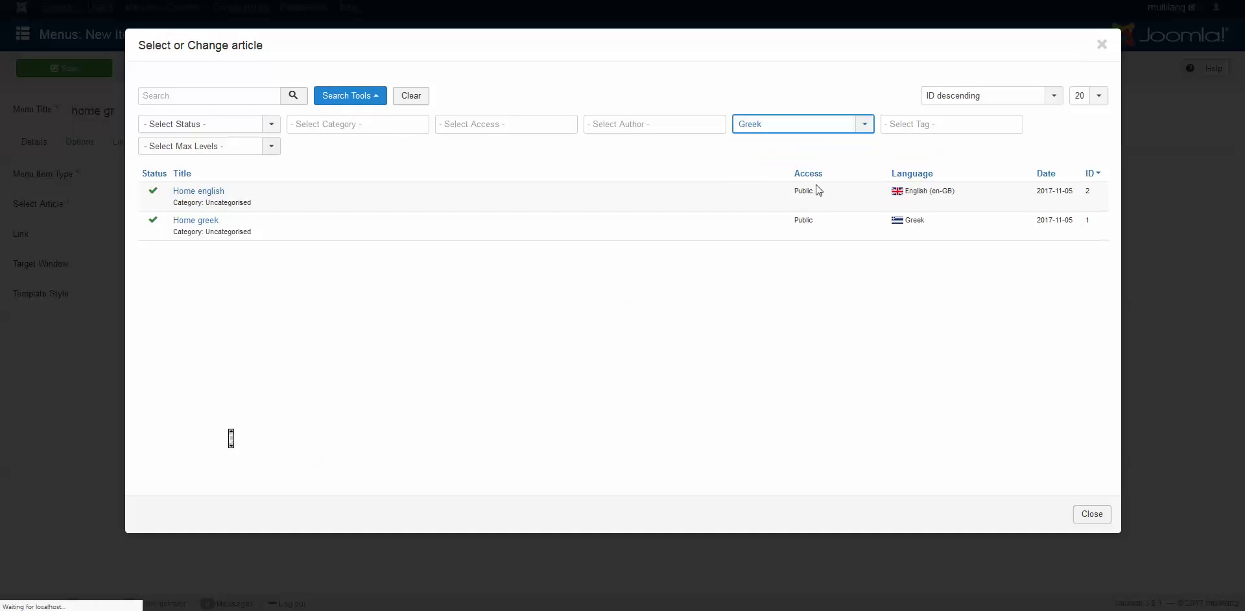
left_click(202, 192)
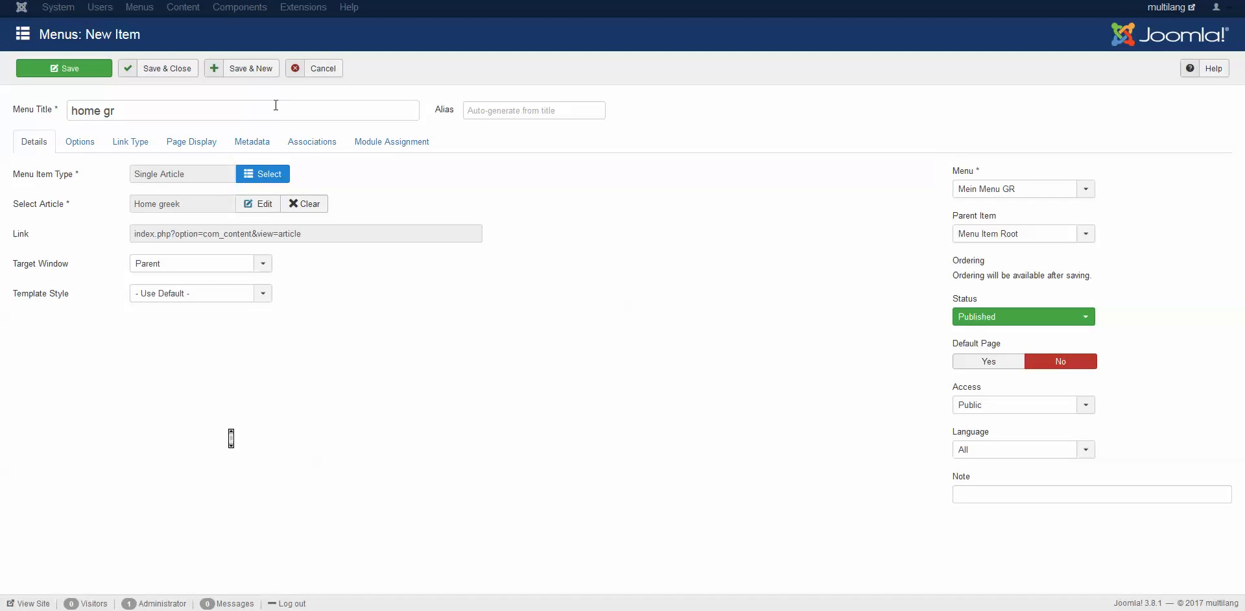
Make the "home gr" menu item the default page, set its language to Greek, and save and close it
left_click(989, 361)
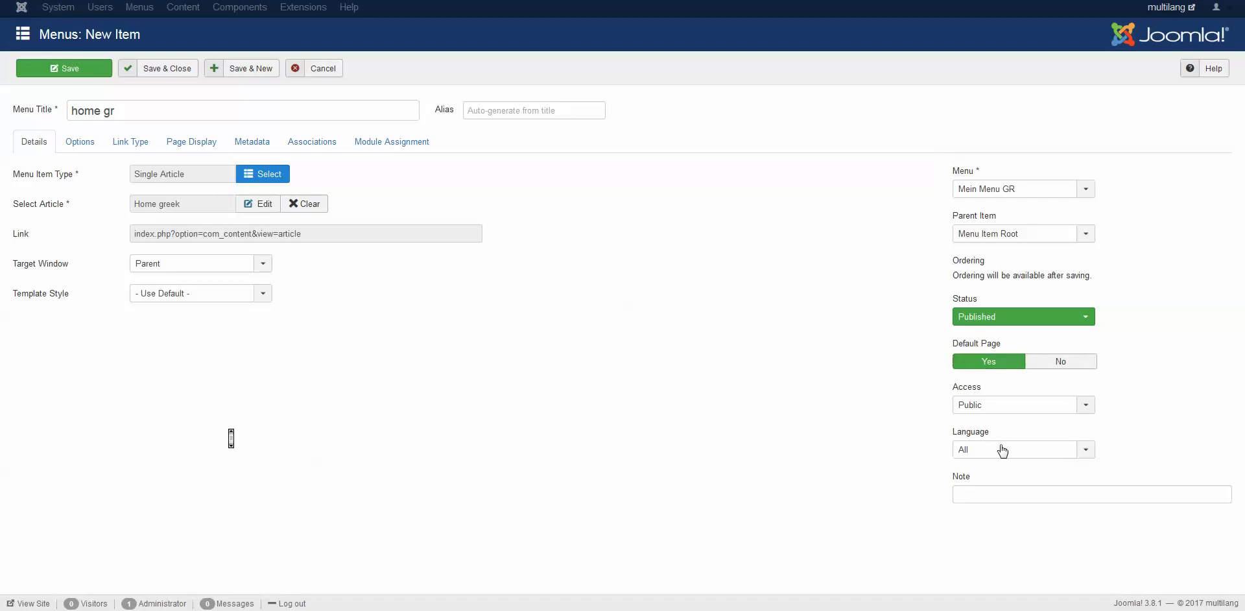
left_click(1002, 451)
left_click(993, 500)
left_click(182, 69)
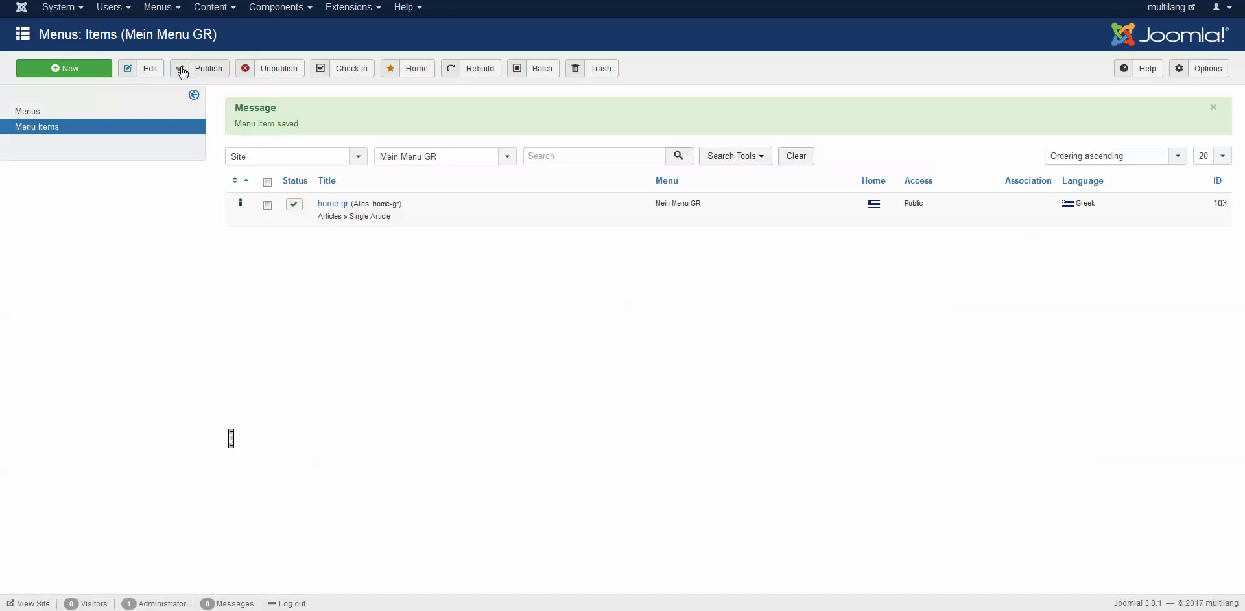
Associate the "home gr" menu item with the English "home en" item, and save and close it
left_click(166, 8)
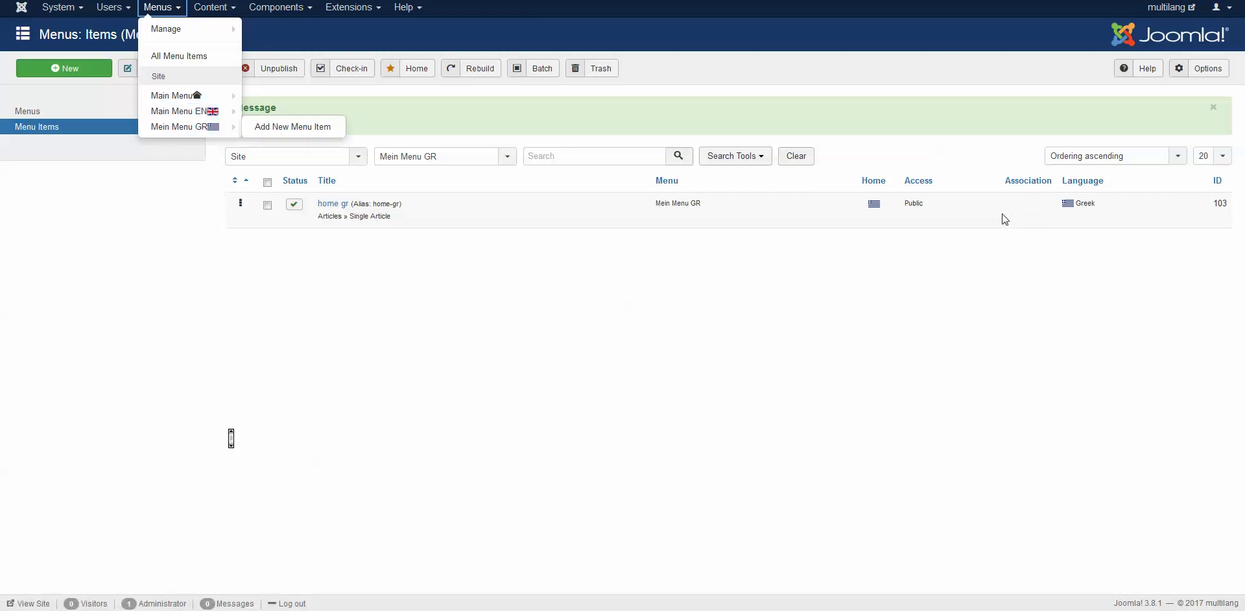
left_click(332, 206)
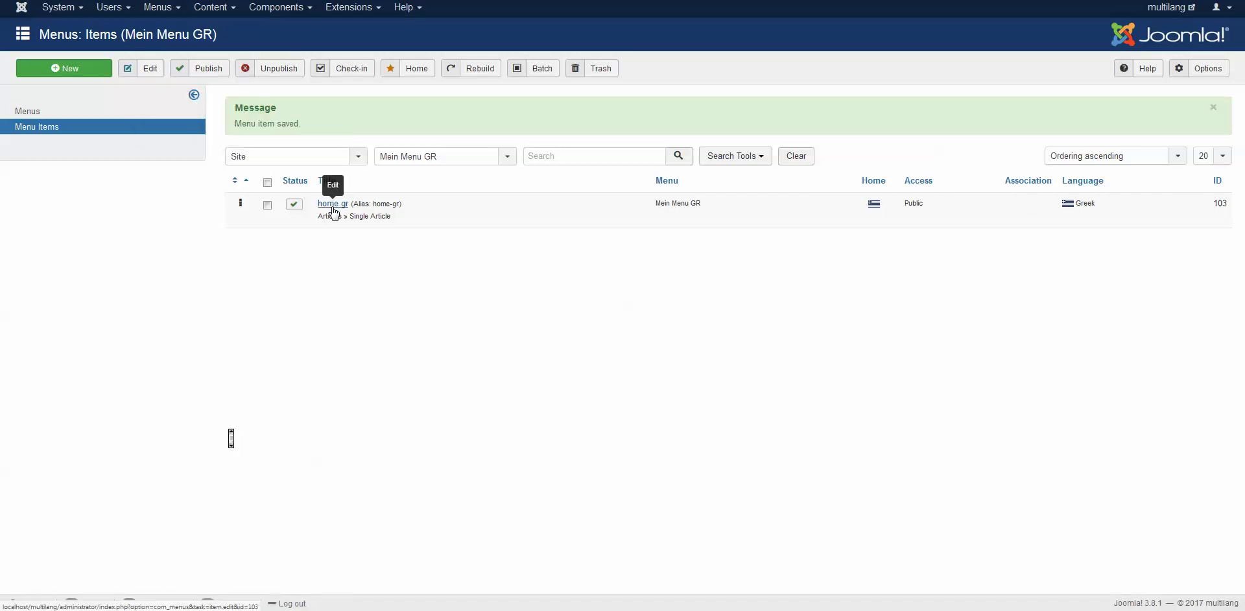
left_click(333, 209)
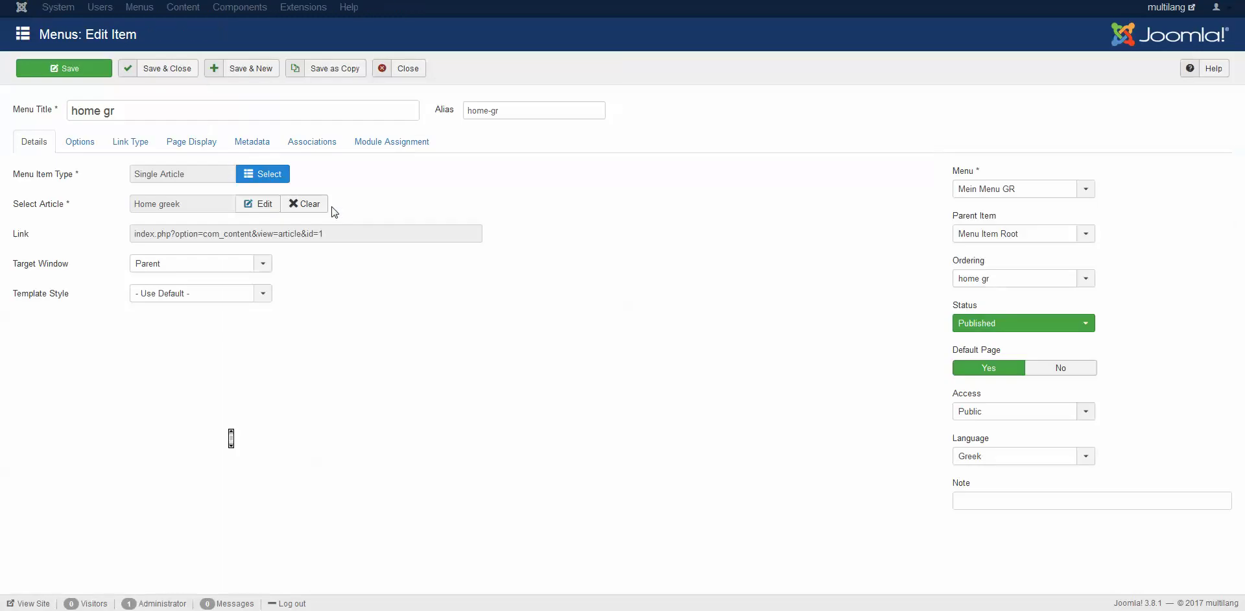
left_click(323, 144)
left_click(253, 173)
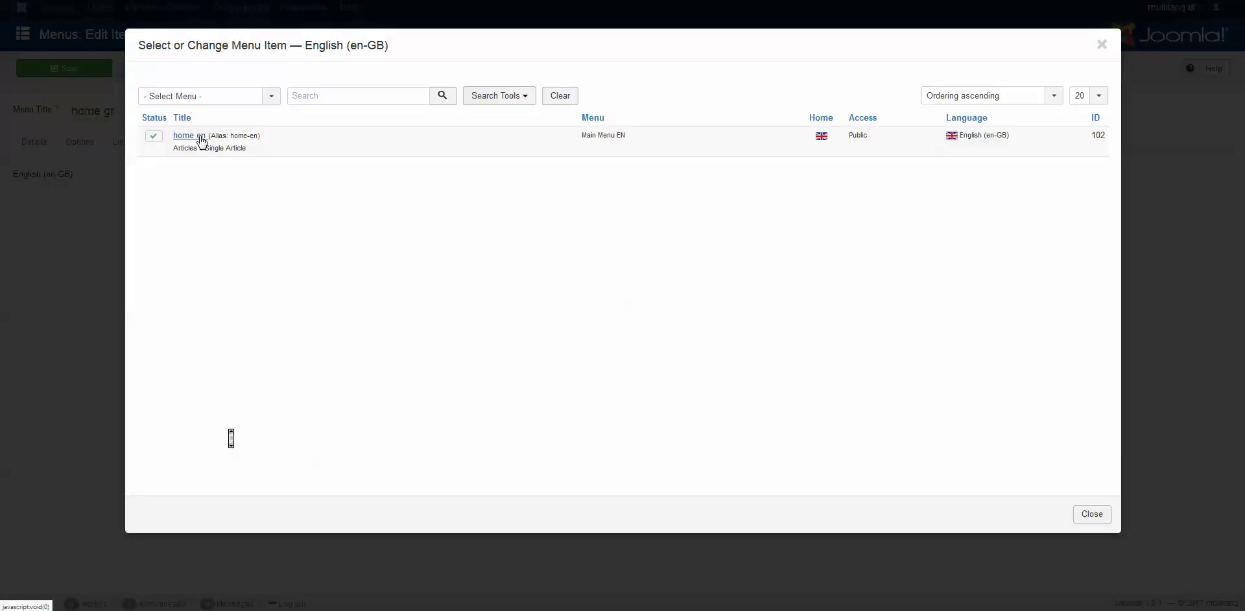
left_click(201, 137)
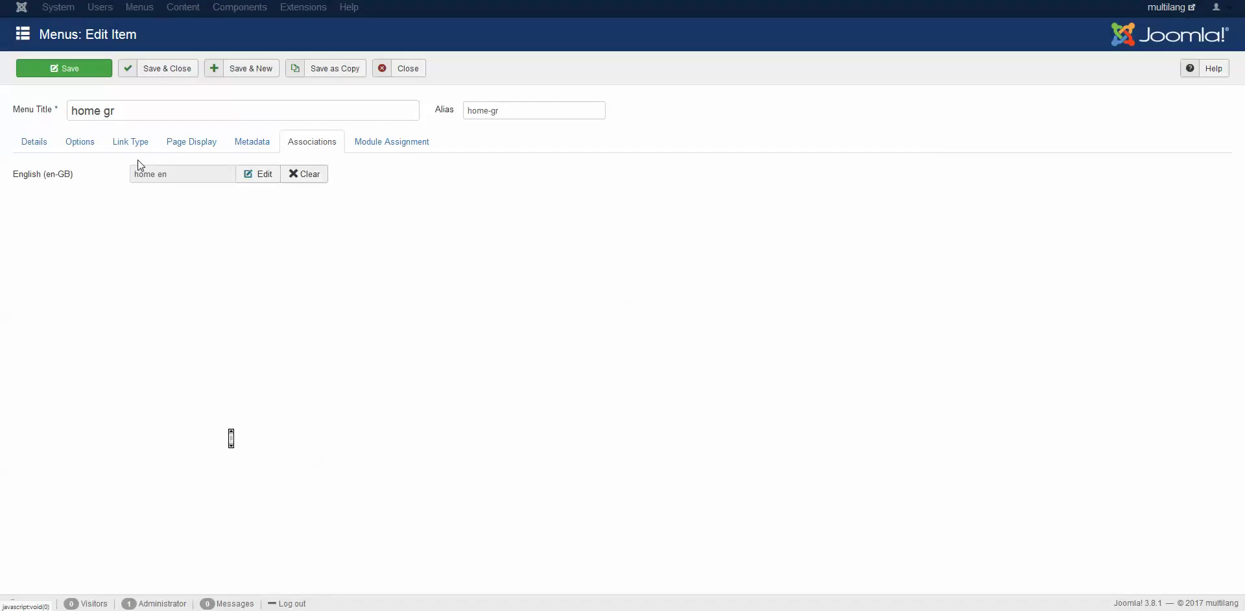
left_click(164, 68)
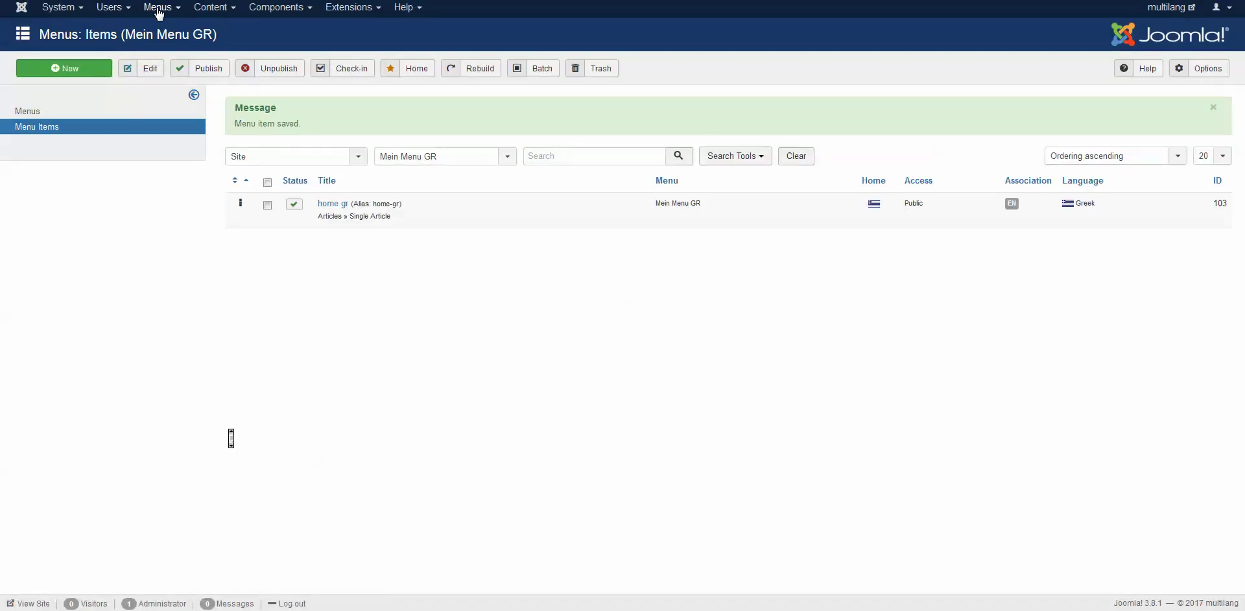
Check the association of the "home en" item in Main Menu EN and the default home item in Main Menu
left_click(158, 8)
left_click(162, 116)
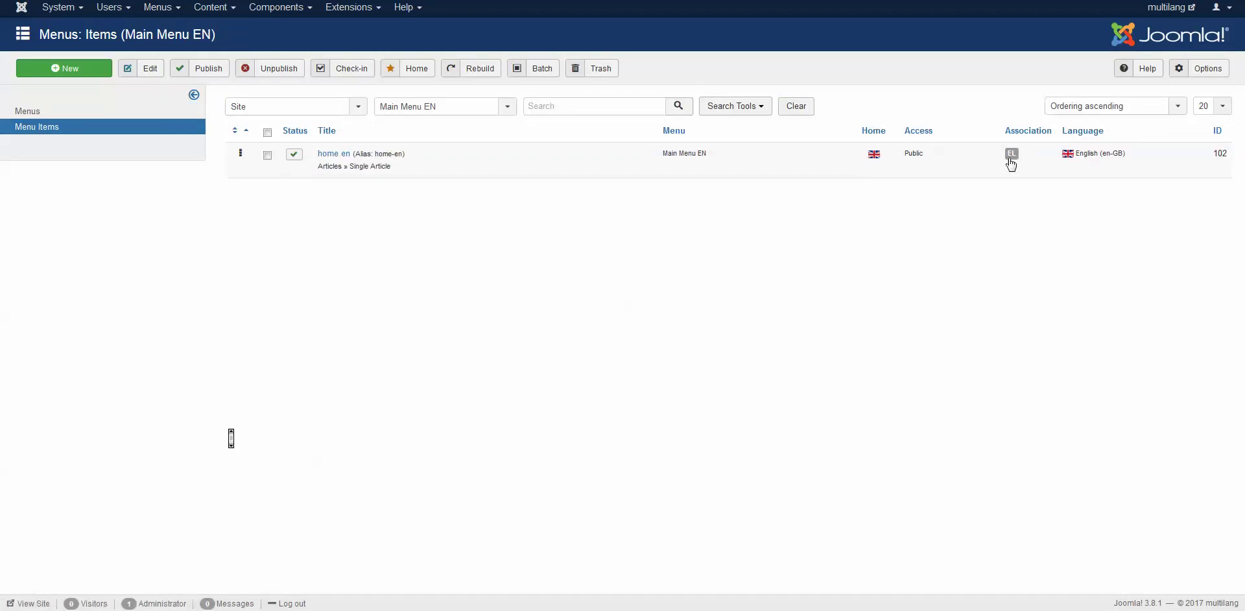
mouse_move(1015, 161)
left_click(158, 7)
mouse_move(159, 97)
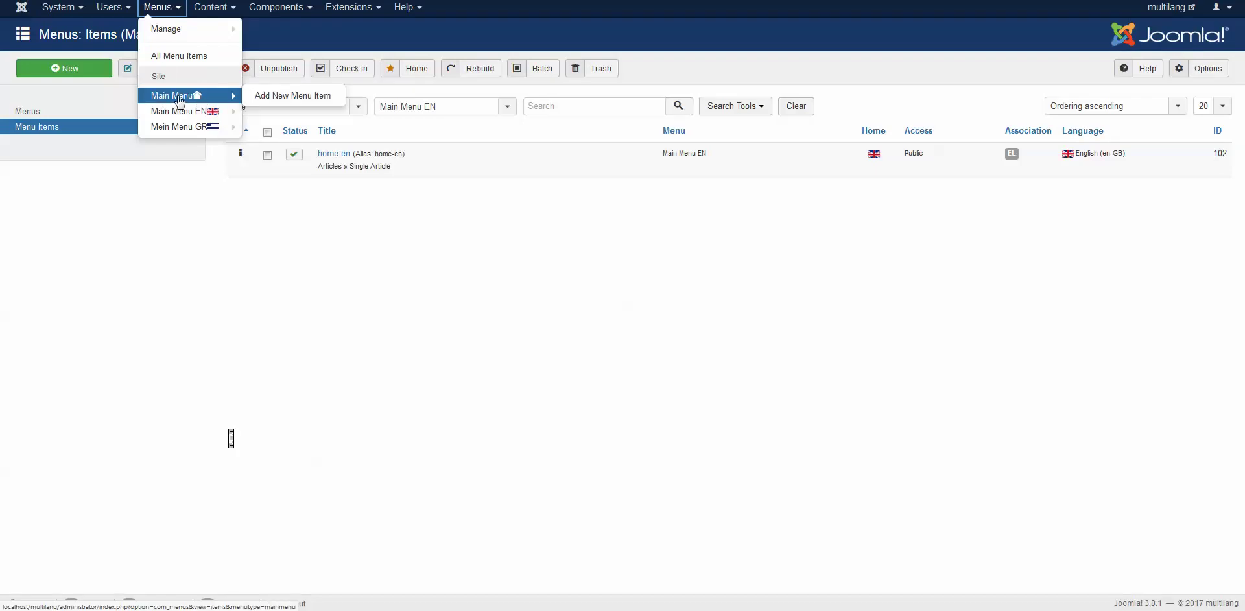
left_click(266, 104)
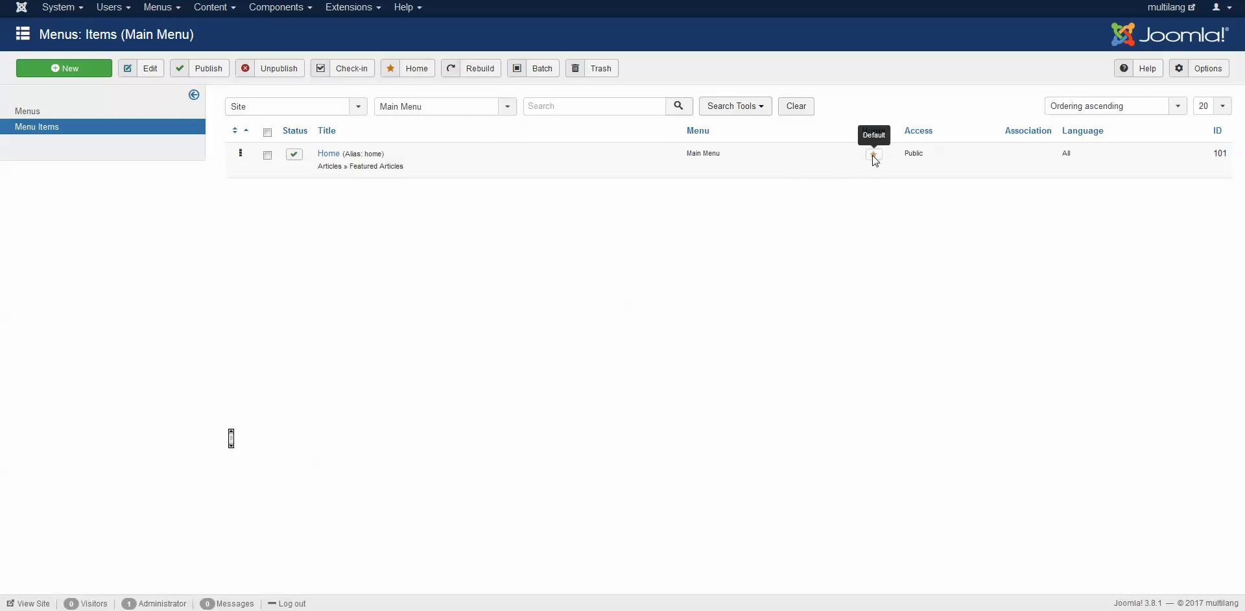
left_click(153, 7)
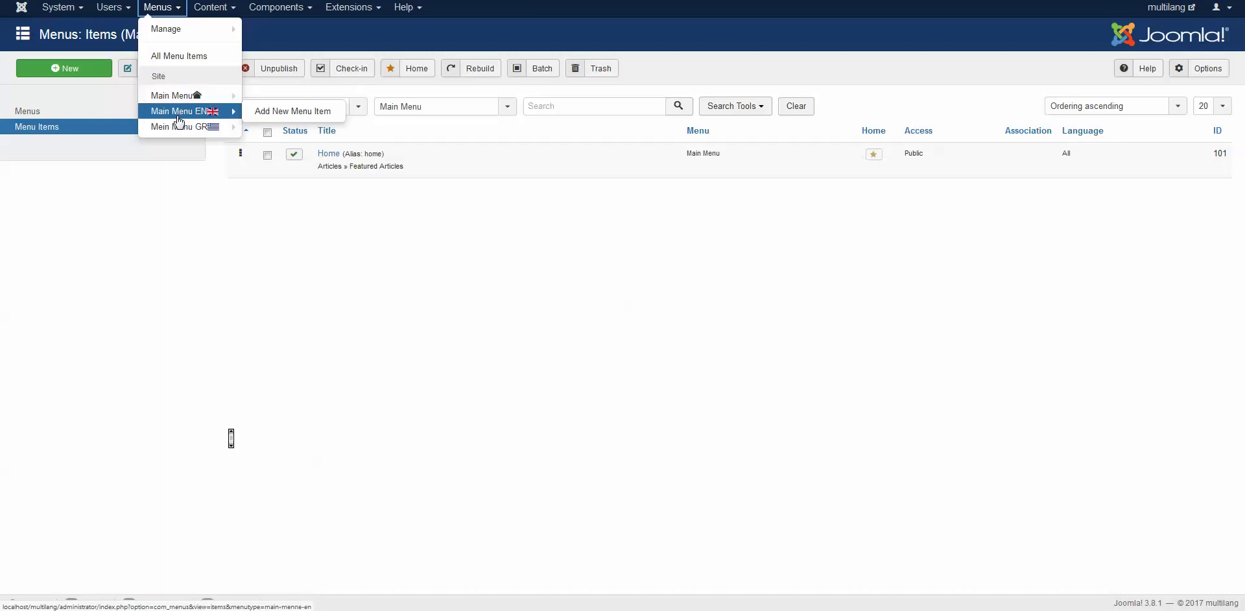
mouse_move(138, 96)
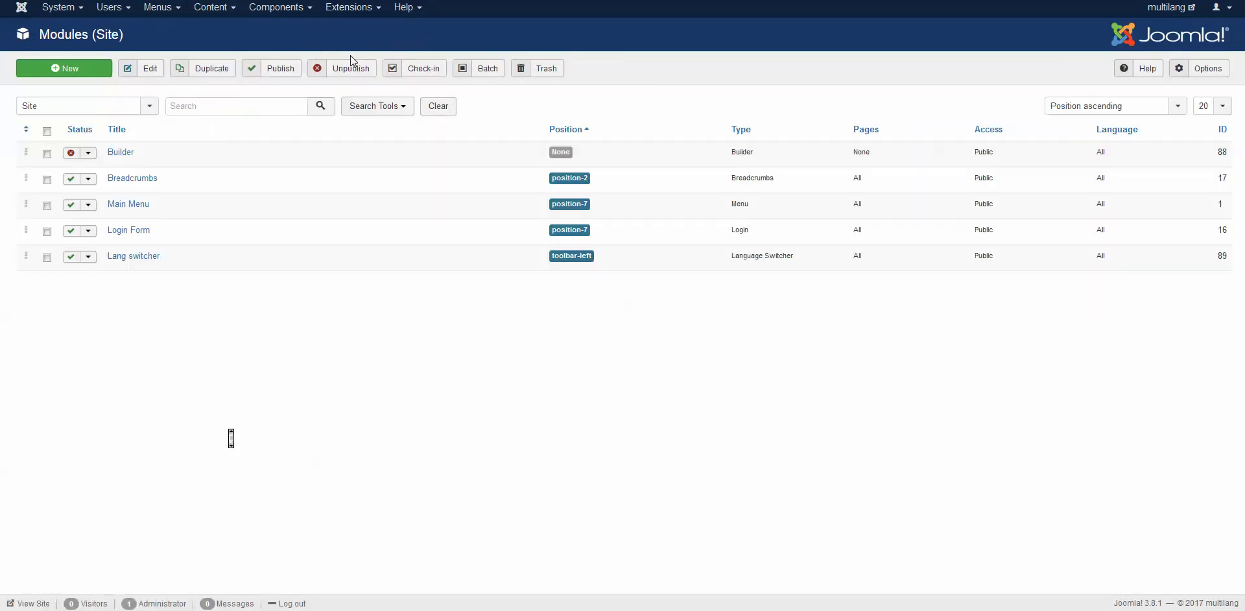
Create a new site module of type Menu and title it "Main Menu EN"
left_click(64, 69)
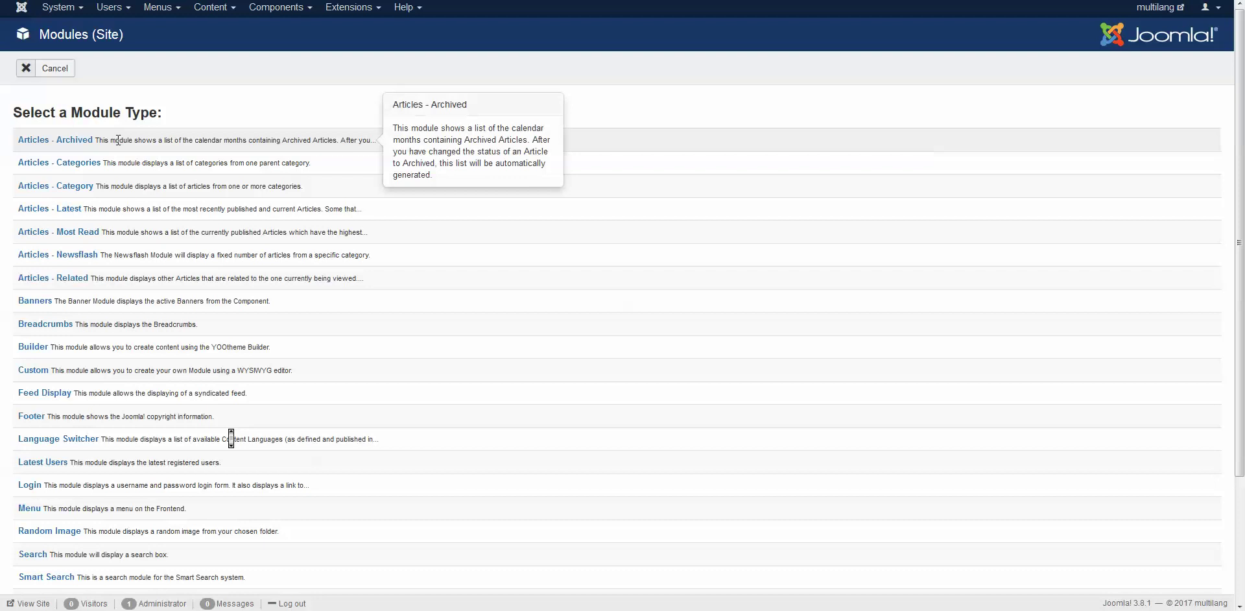
scroll(51, 312, "down", 1)
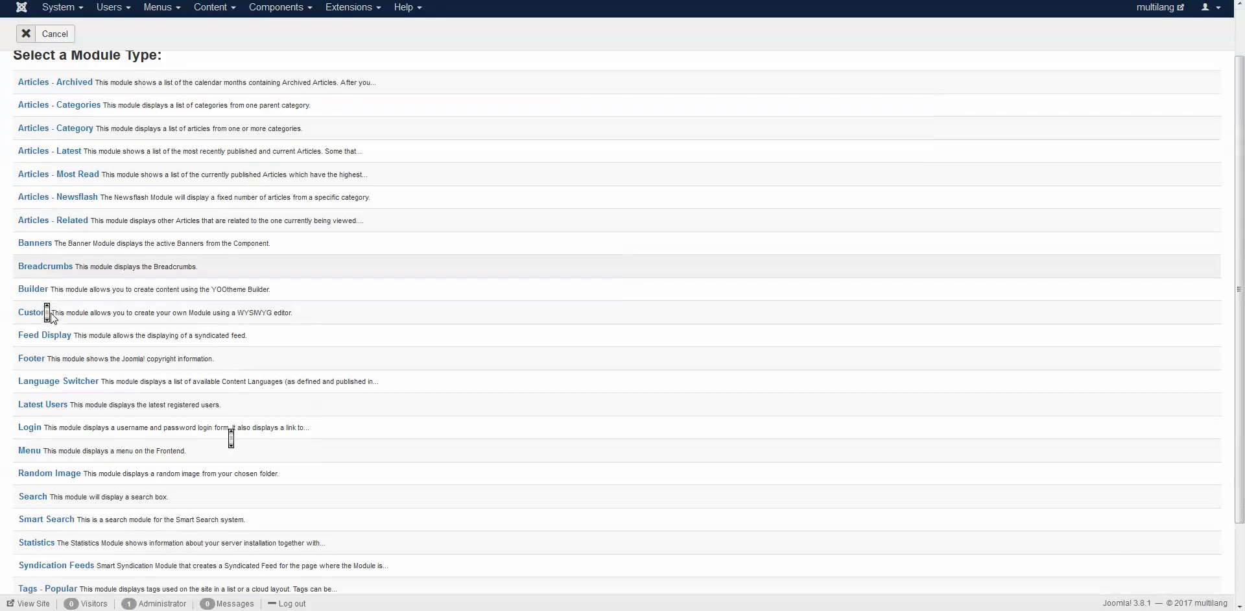
left_click(30, 439)
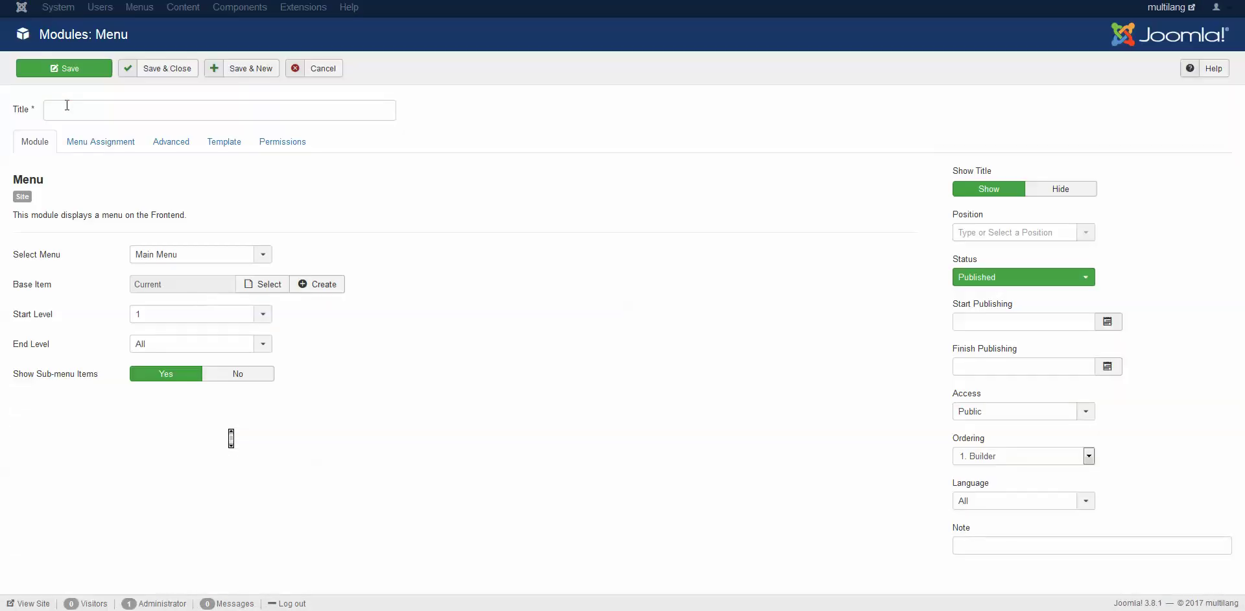
left_click(67, 105)
type("Main")
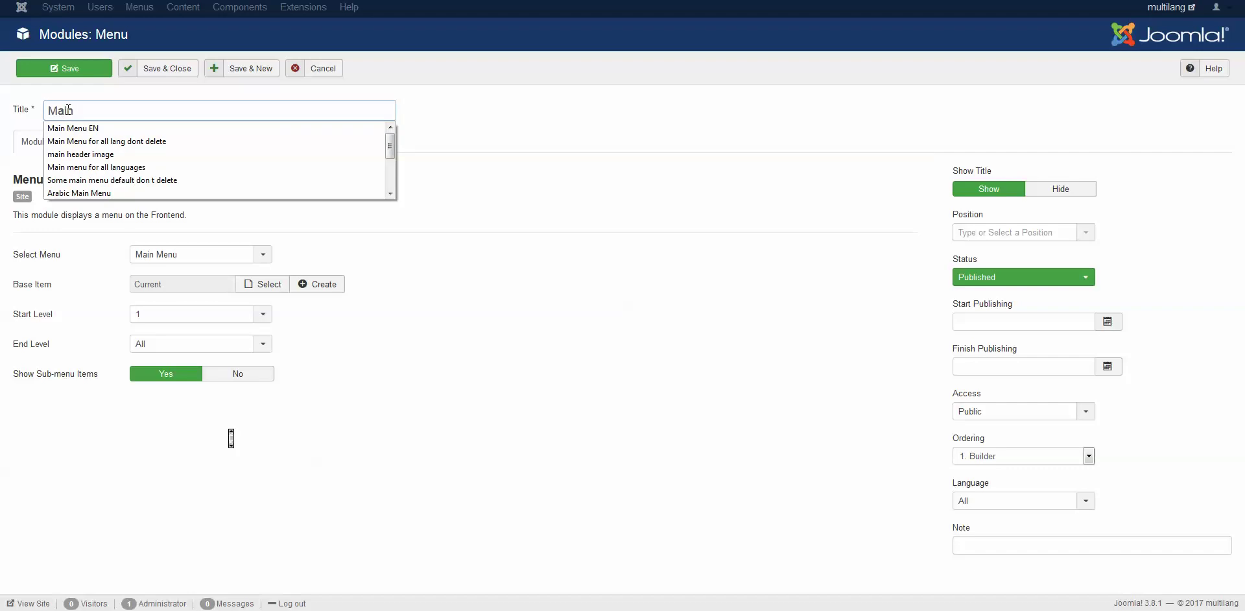
type(" men")
left_click(76, 129)
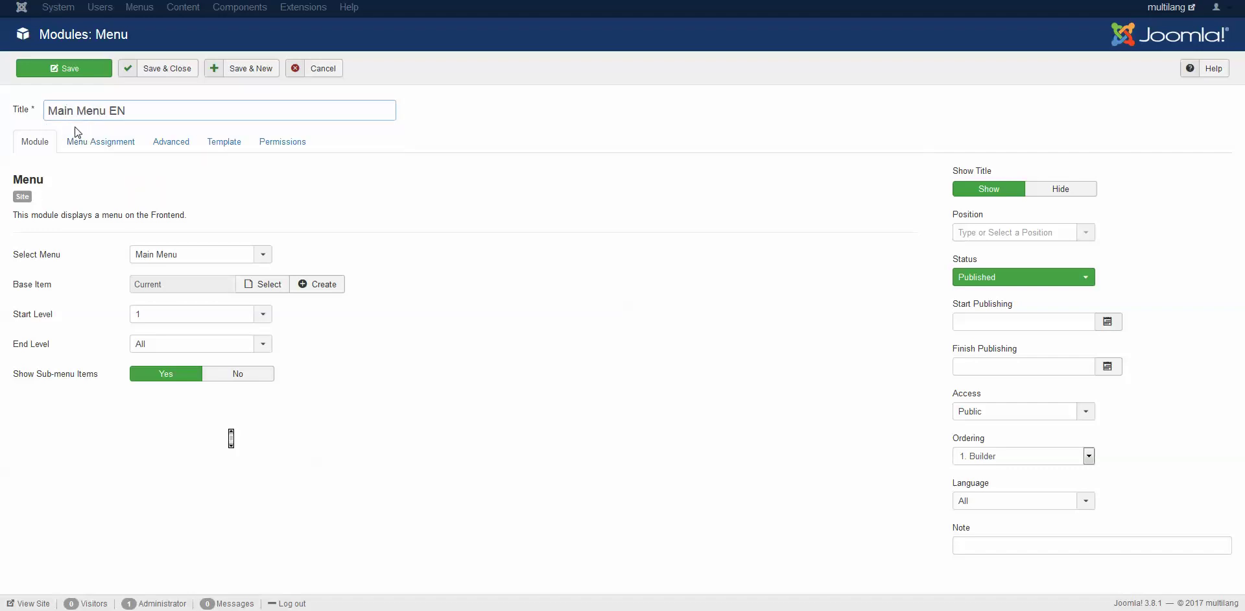
Hide the Main Menu EN module's title and assign the module to the Yootheme Navbar [navbar] position
left_click(1059, 189)
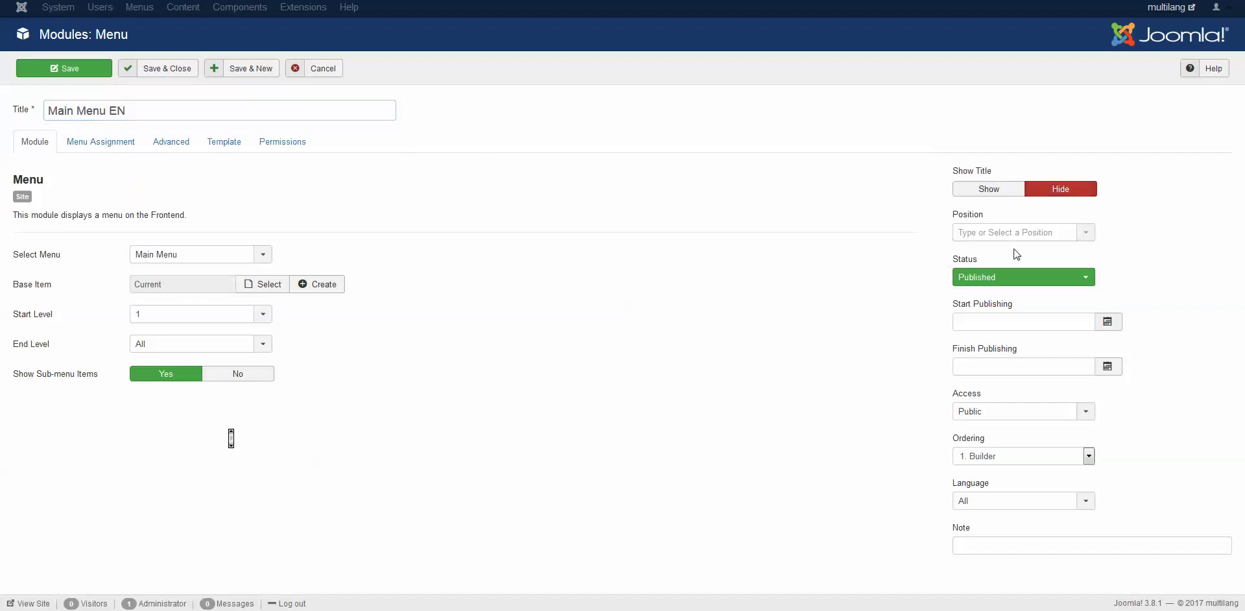
left_click(1018, 234)
type("menu")
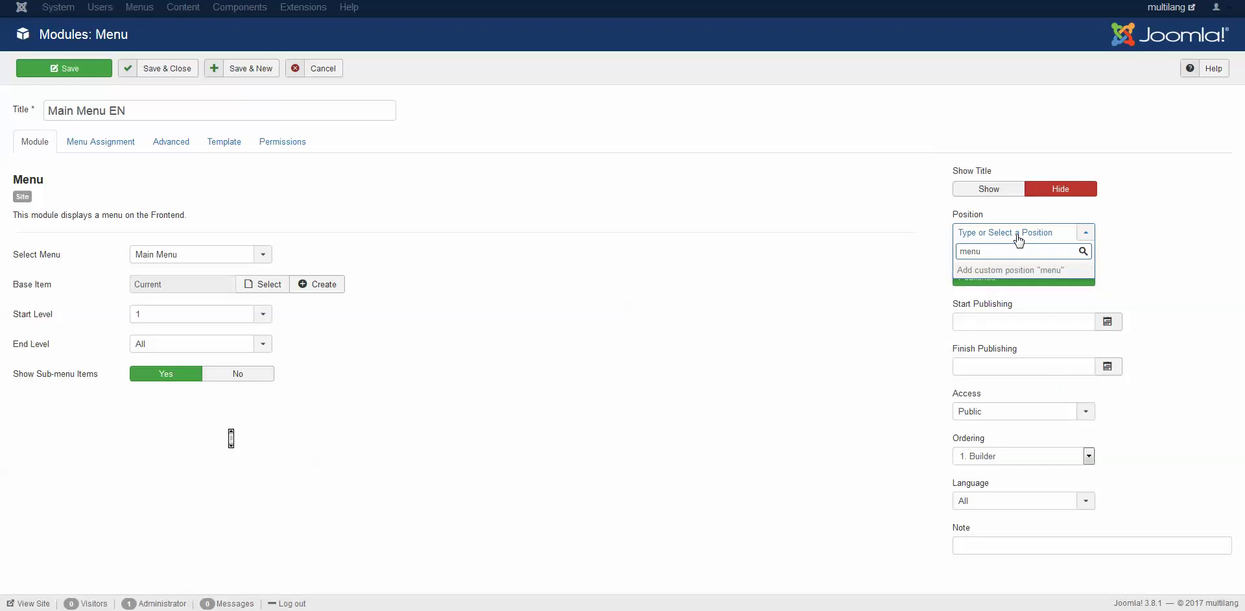
key("BackSpace")
key("BackSpace")
key("BackSpace")
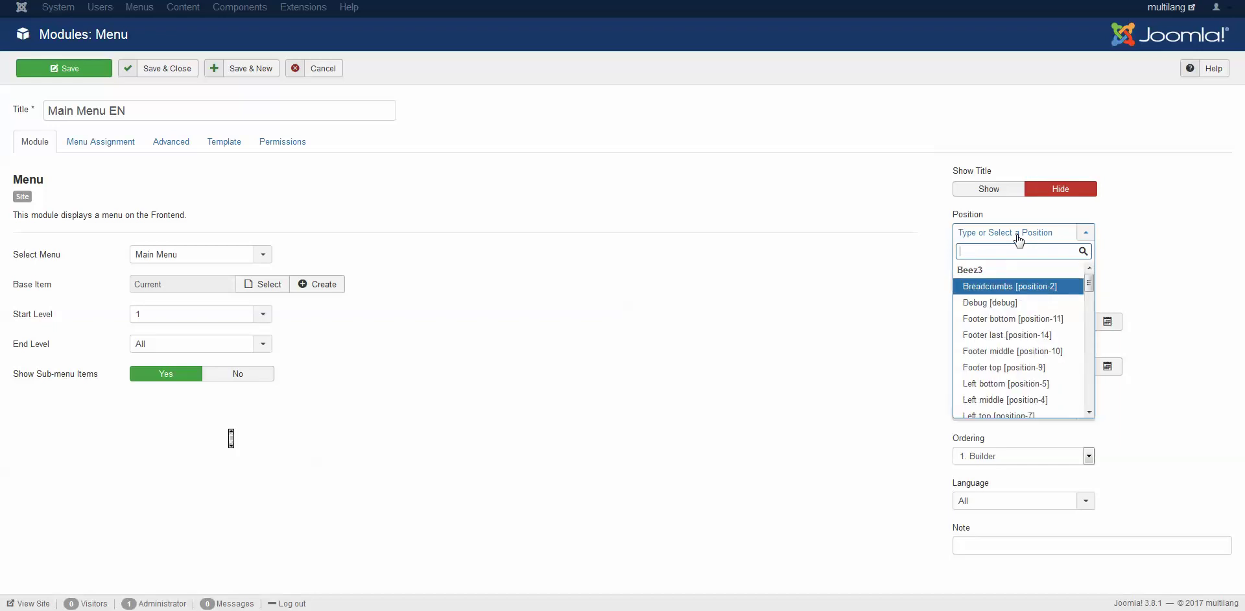
type("na")
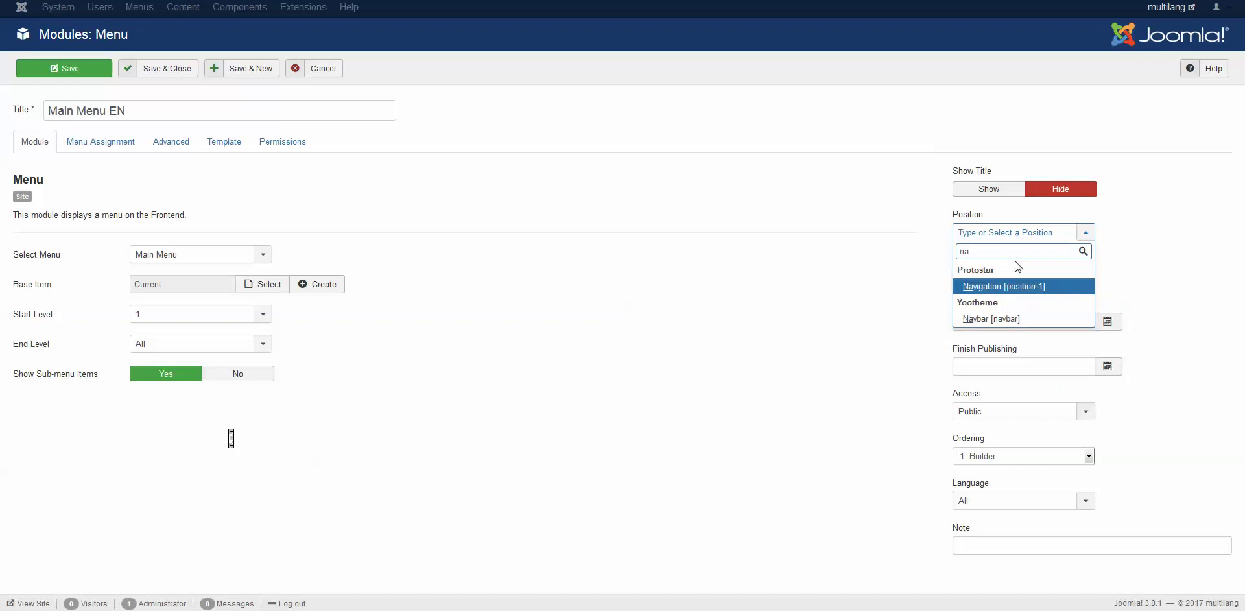
left_click(998, 319)
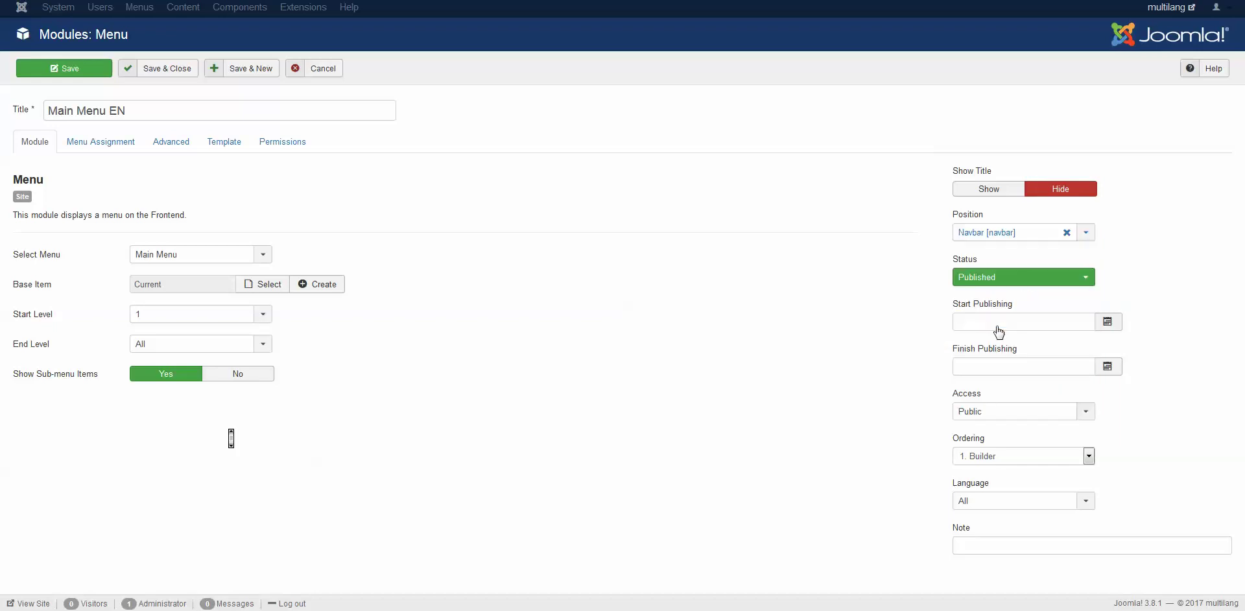
Set the Main Menu EN module's language to English (en-GB) and look at its menu assignment
left_click(986, 507)
left_click(991, 534)
left_click(91, 143)
left_click(34, 146)
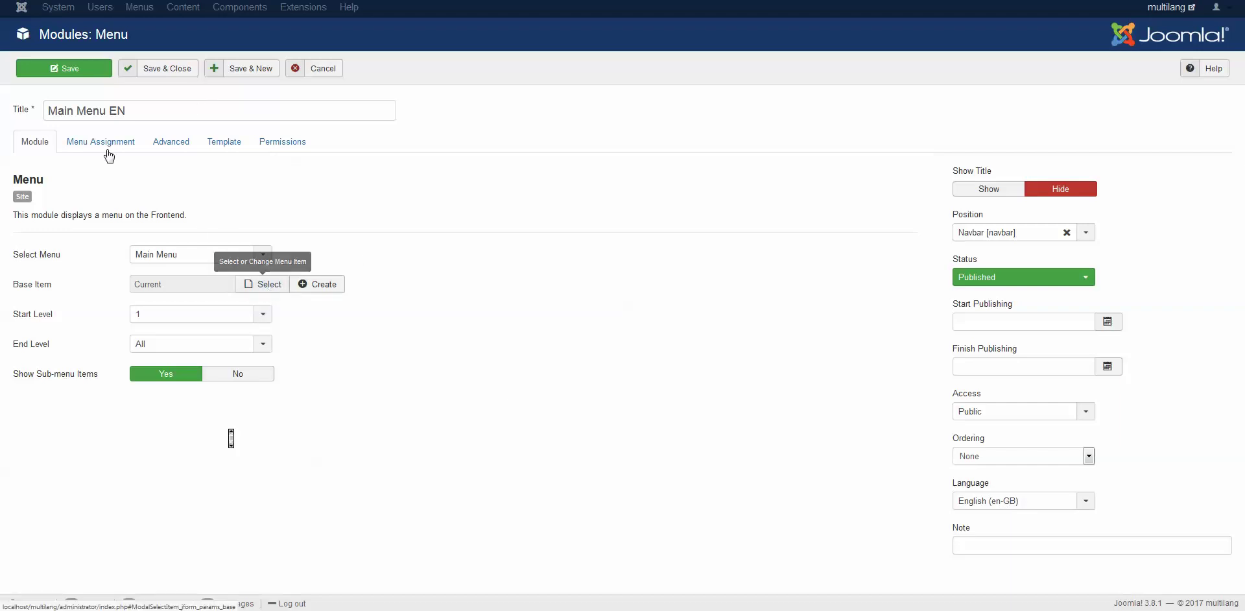
Set the Main Menu EN module to display the Main Menu EN menu, then save and close it
left_click(153, 256)
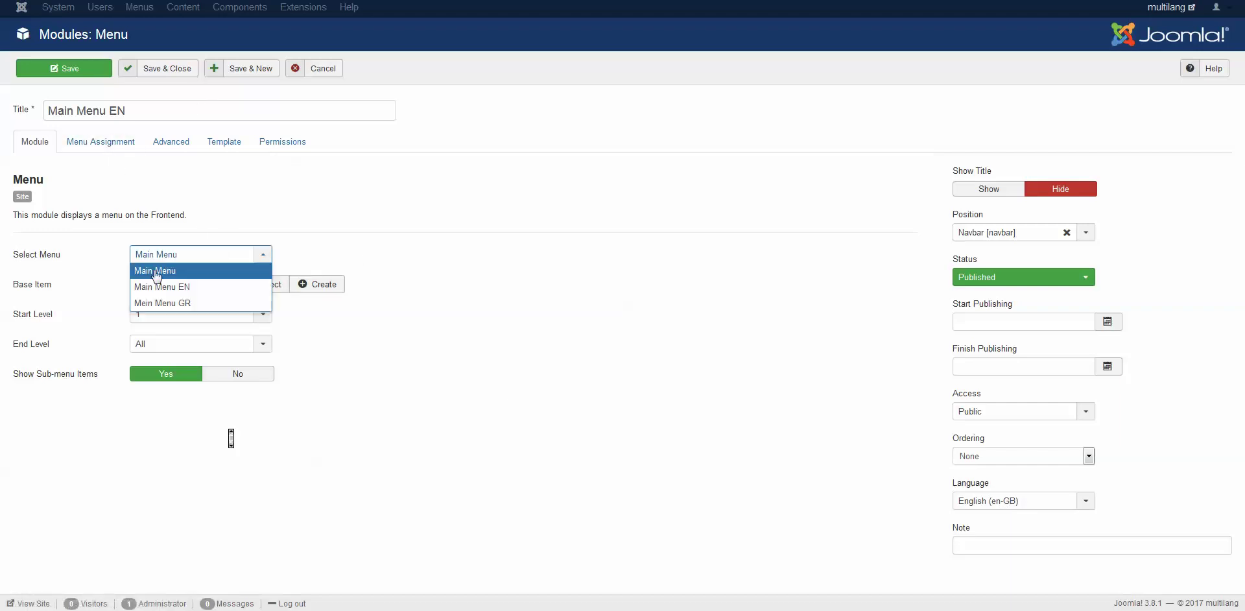
left_click(157, 289)
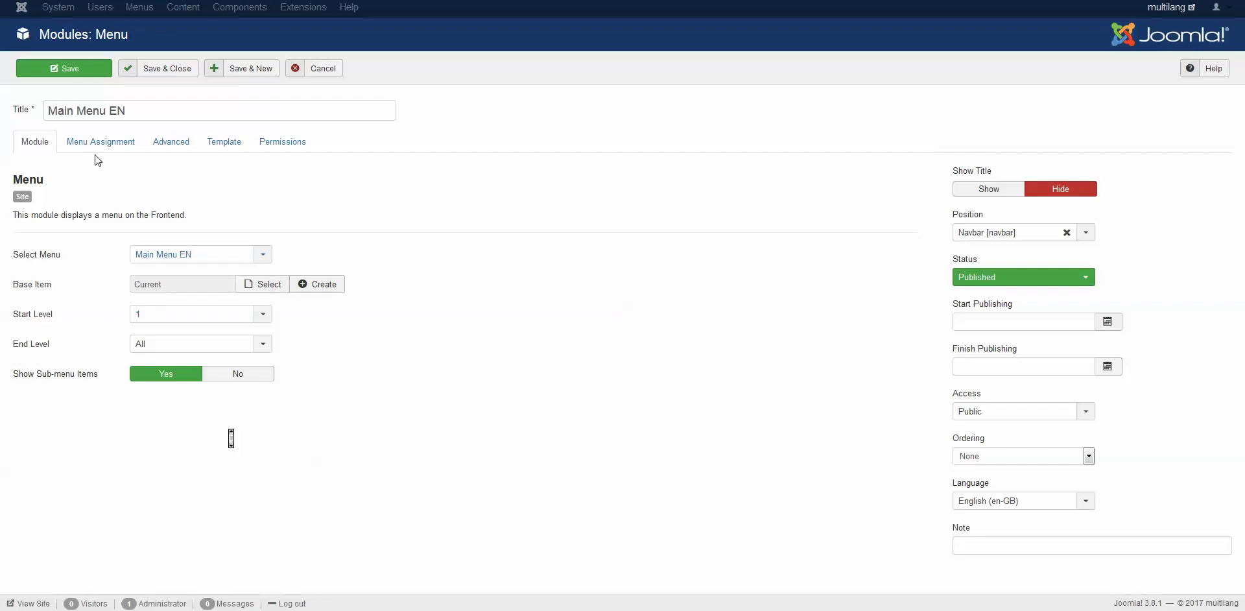
left_click(170, 76)
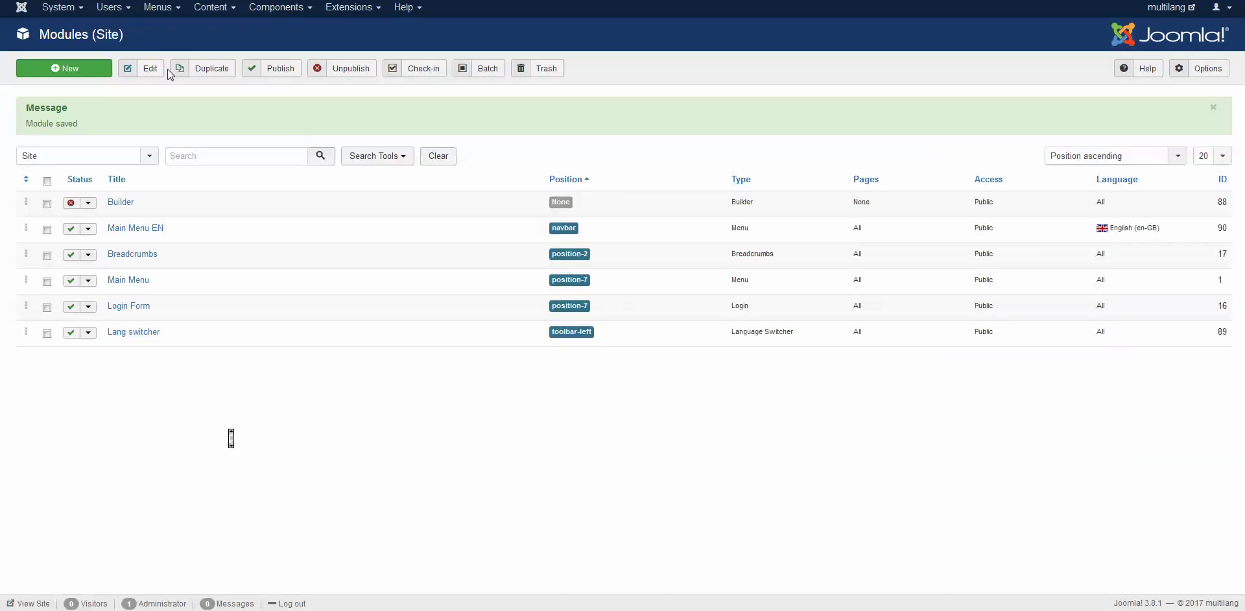
Create another site module of type Menu and title it "Maine menu gr"
left_click(74, 73)
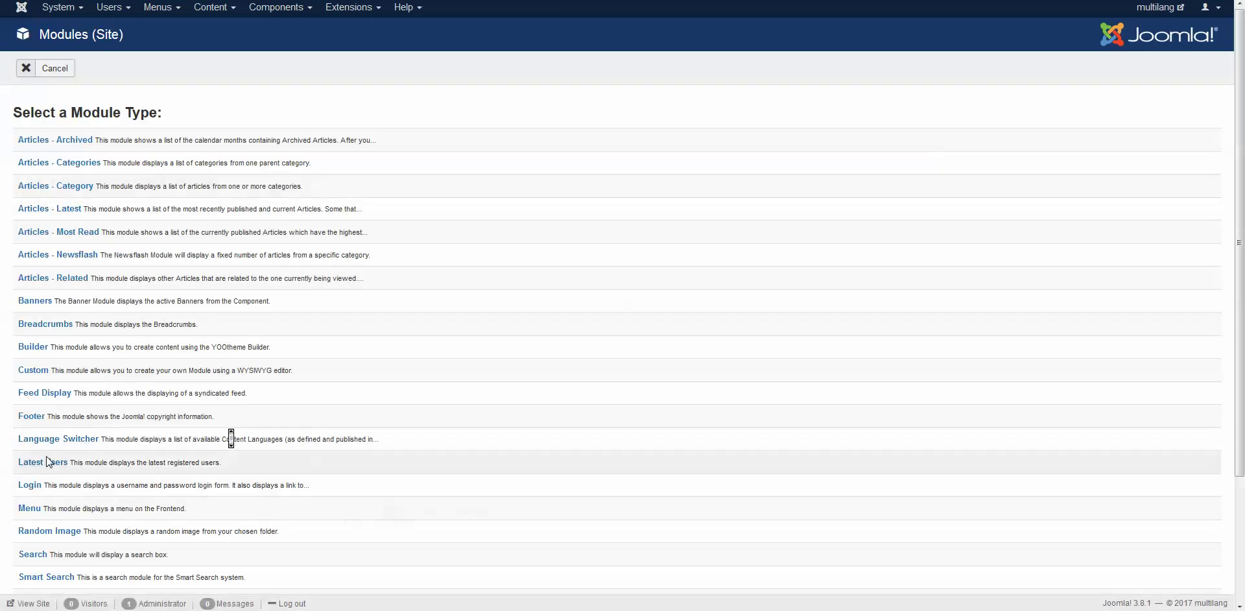
left_click(33, 508)
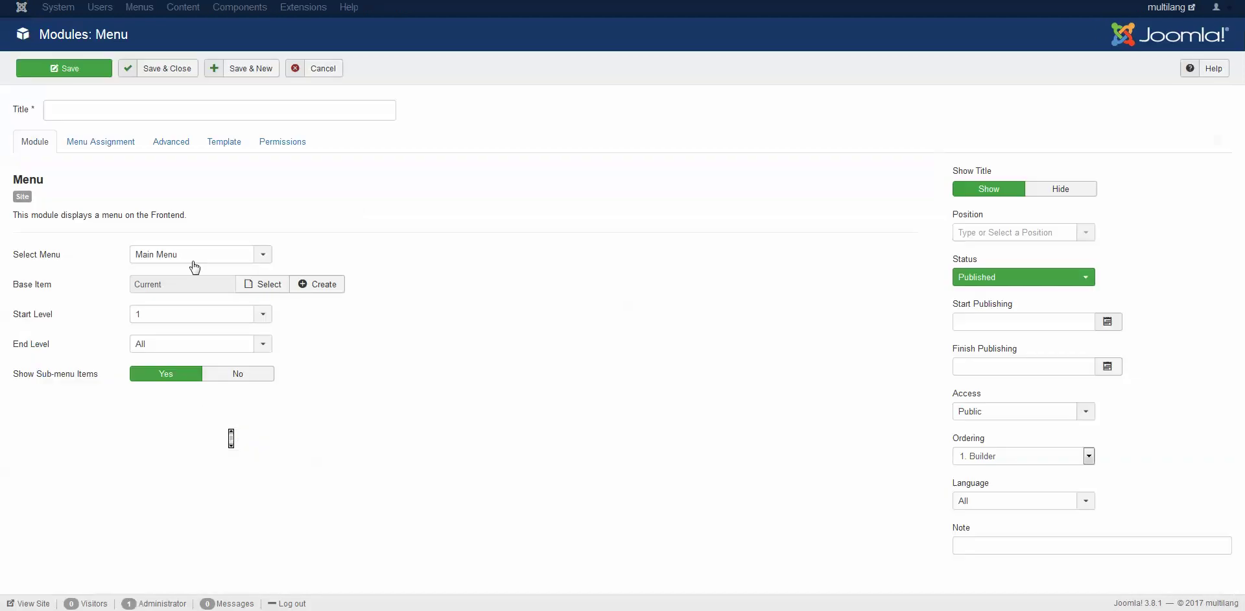
left_click(134, 115)
type("Maine menu gr")
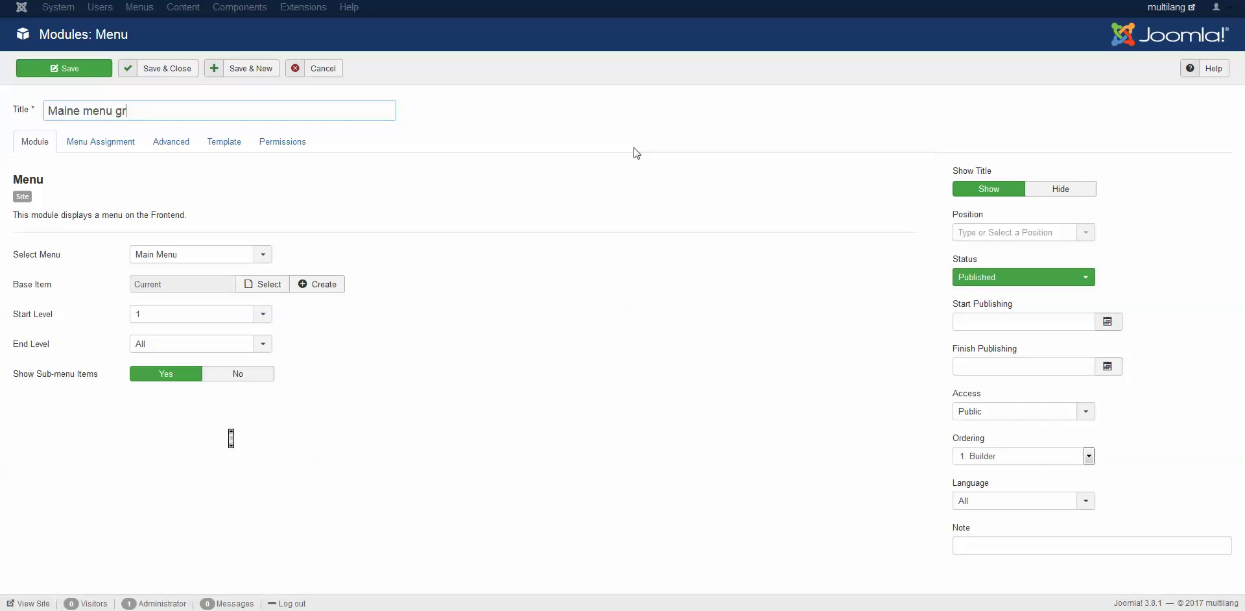
Hide the Greek menu module's title and assign the module to the Yootheme Navbar [navbar] position
left_click(1036, 190)
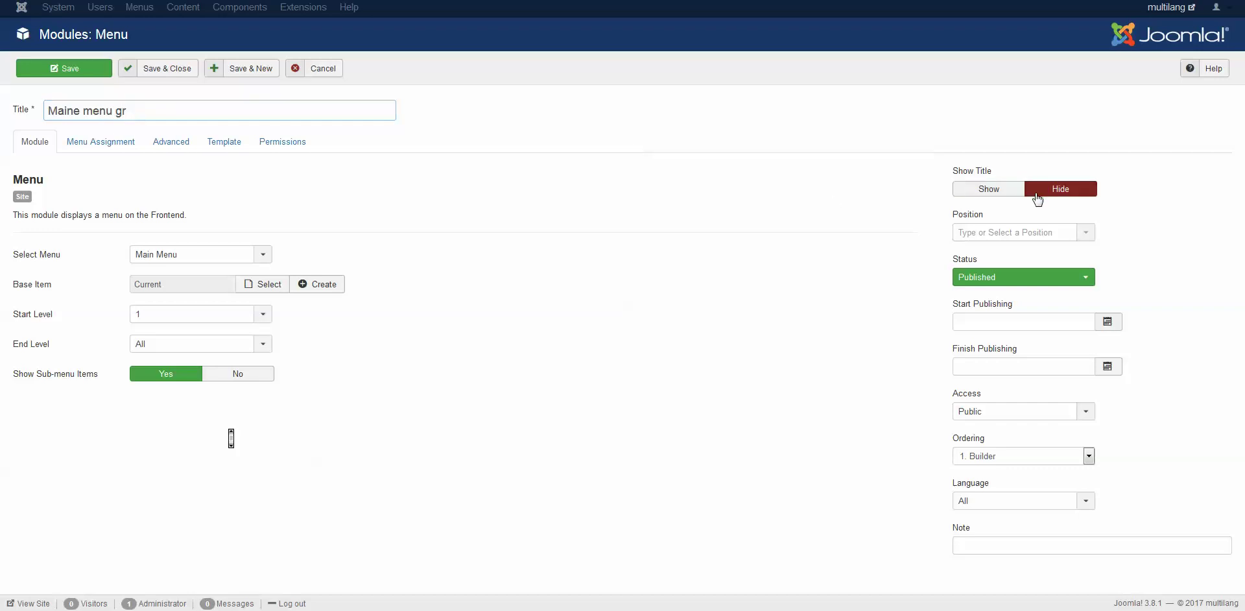
left_click(1019, 240)
type("nav")
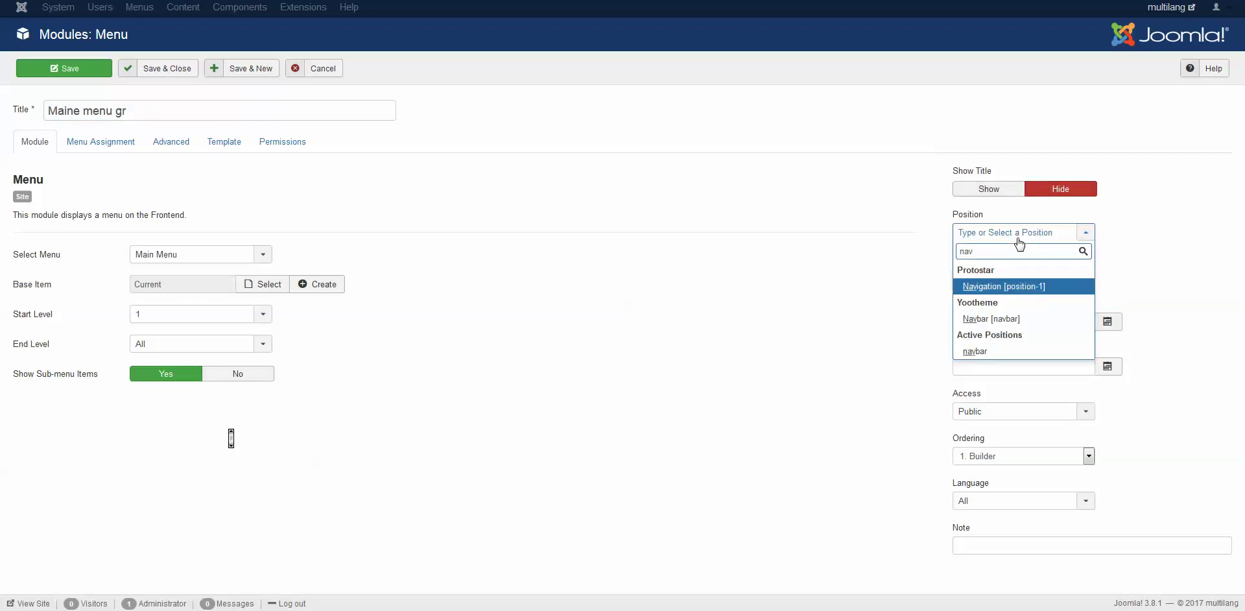
left_click(1010, 318)
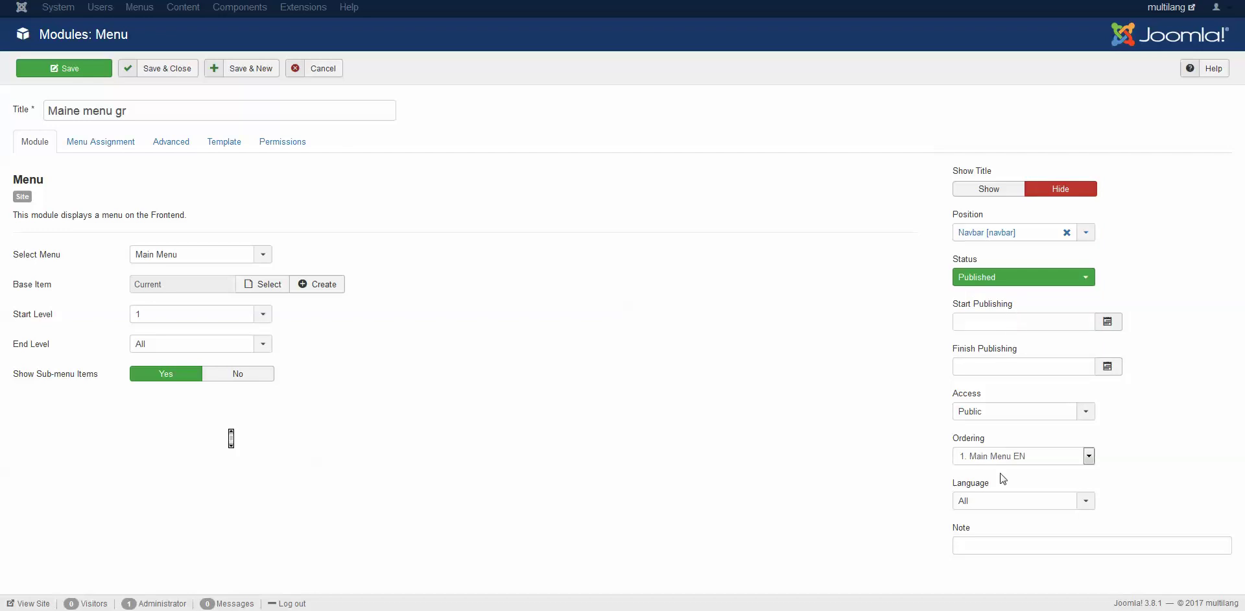
Set the module's language to Greek and its menu to Mein Menu GR, then save and close it
left_click(1002, 500)
left_click(996, 548)
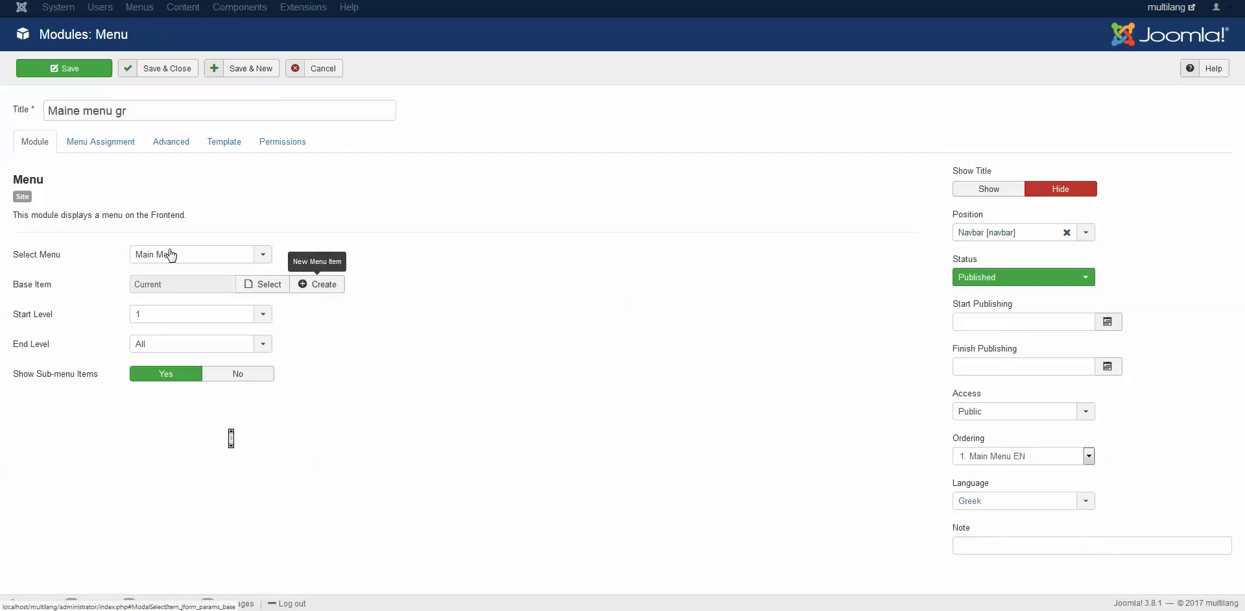
left_click(238, 258)
left_click(227, 303)
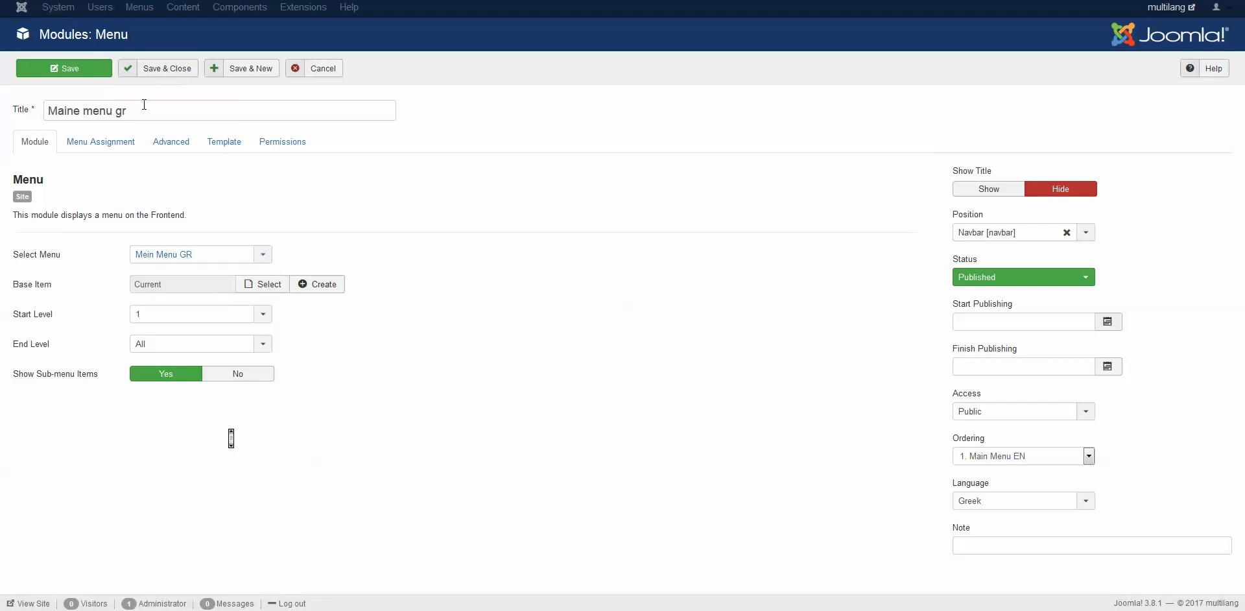
left_click(112, 148)
left_click(37, 144)
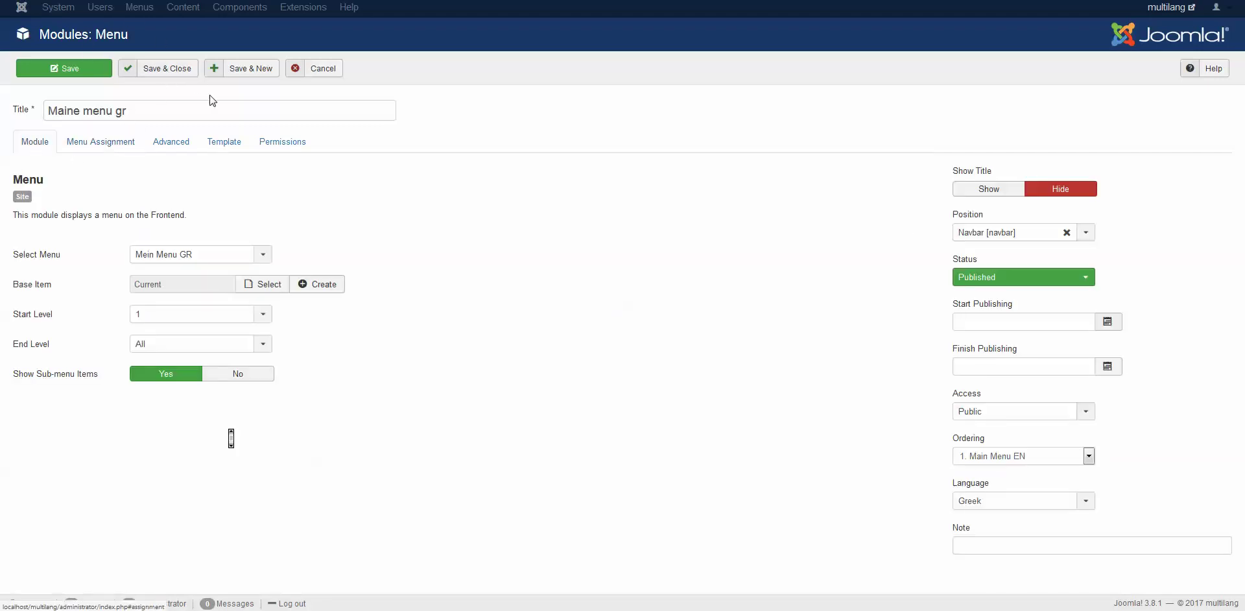
left_click(187, 79)
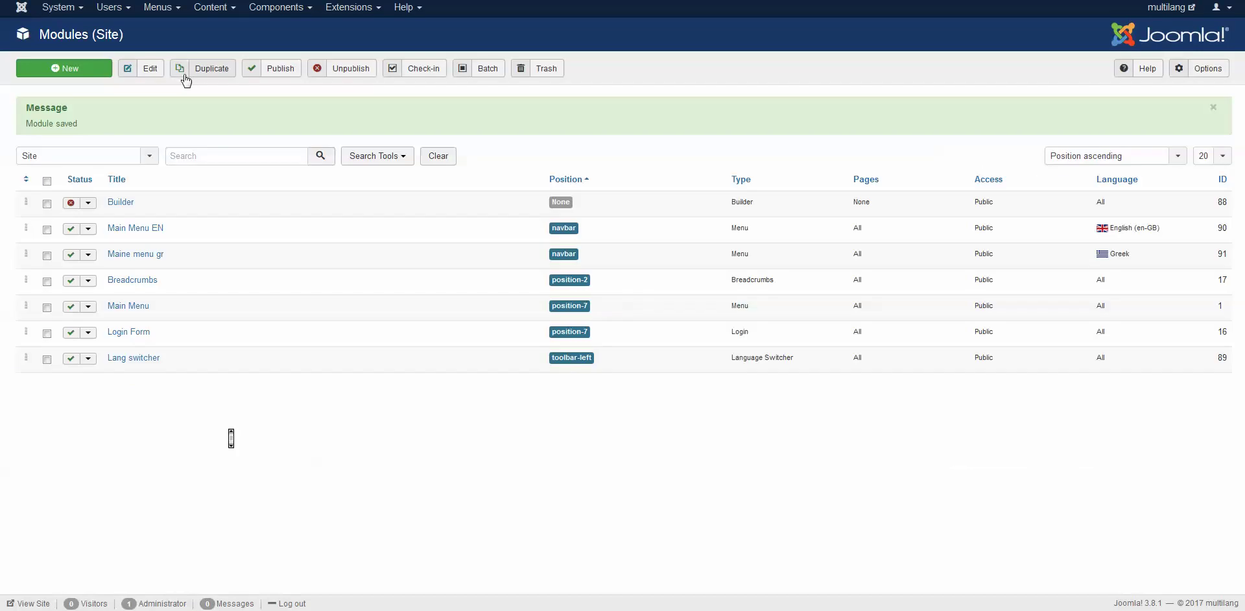
Look at the menu items of Main Menu EN and the list of site modules
left_click(157, 8)
mouse_move(162, 116)
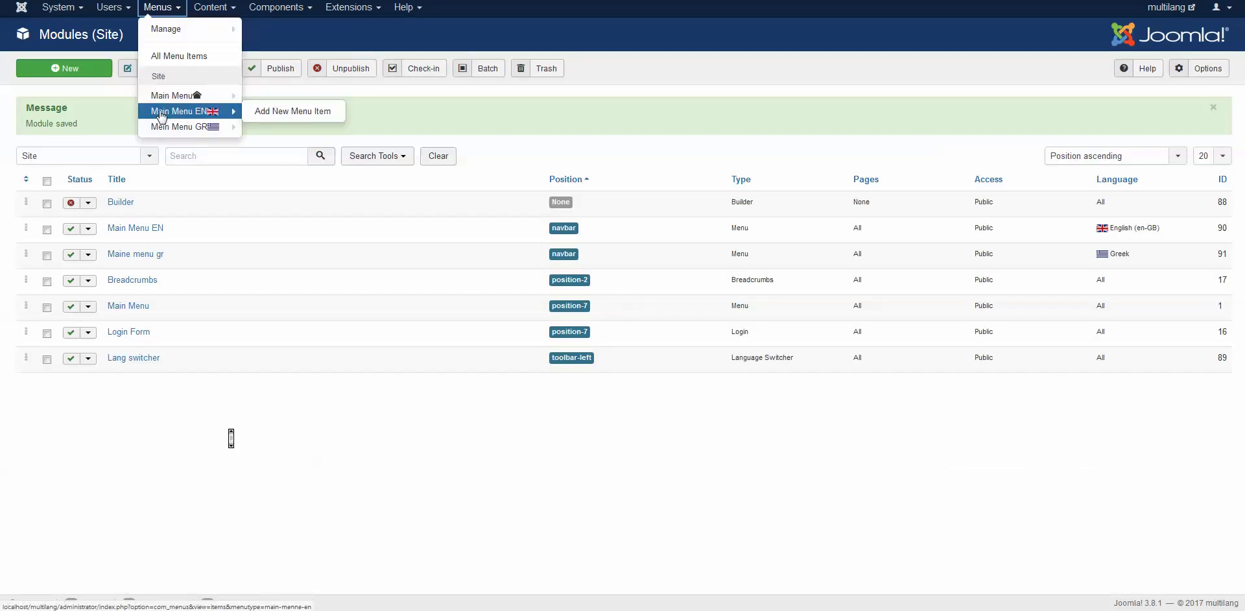
left_click(162, 114)
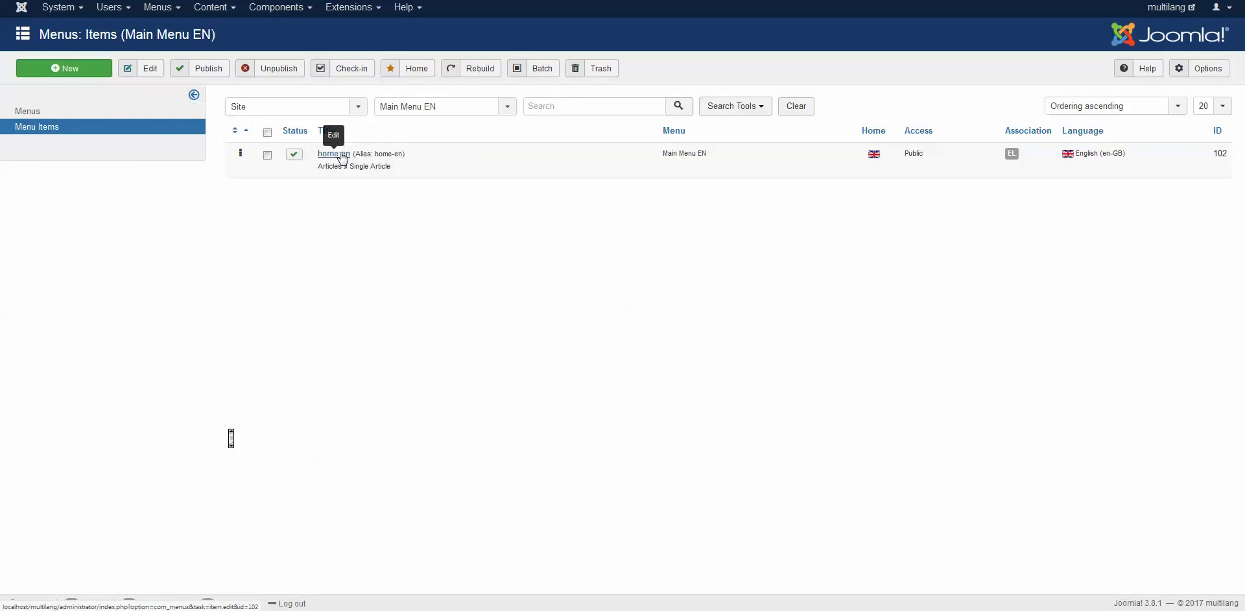
left_click(161, 7)
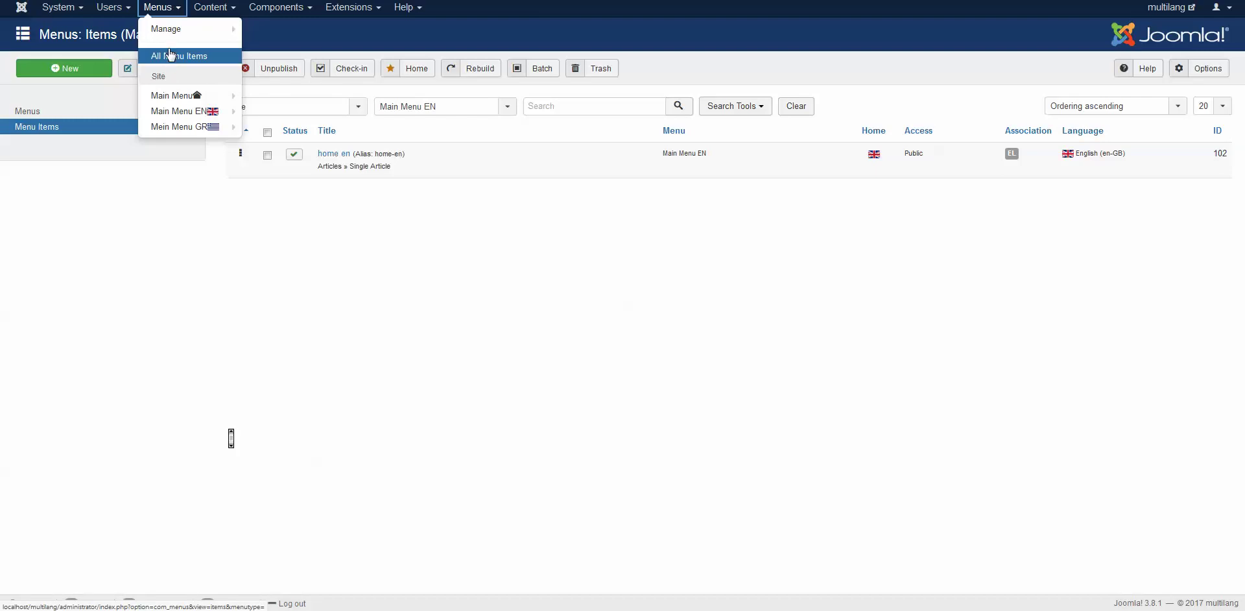
left_click(163, 27)
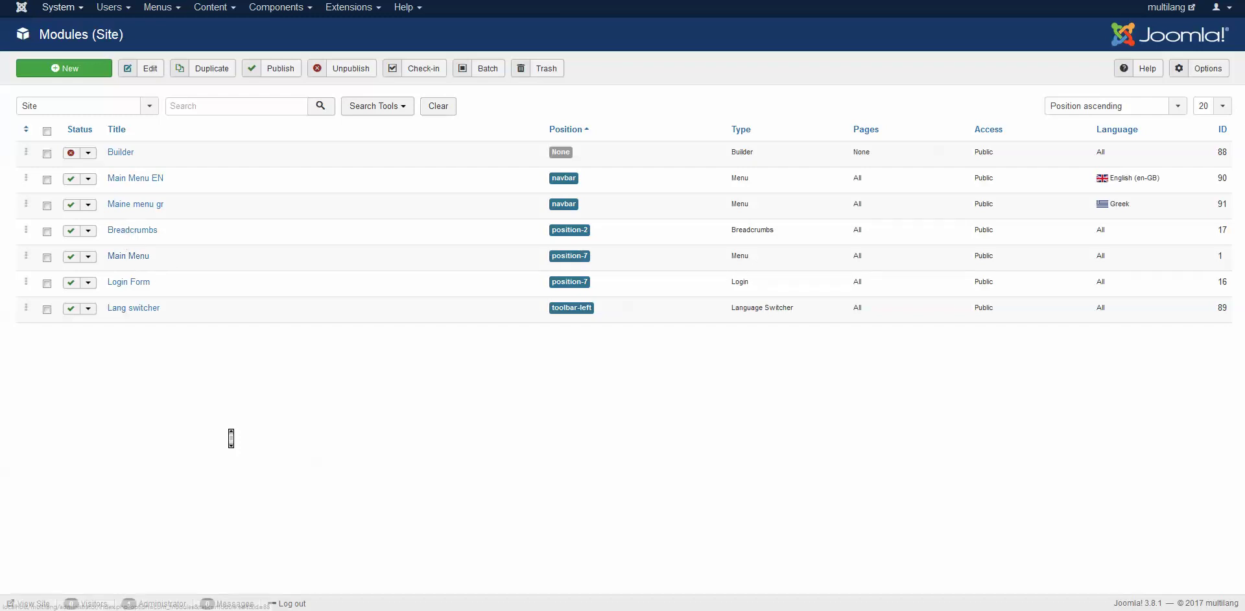
Check in the menu manager which modules are linked to Main Menu, Main Menu EN and Mein Menu GR
left_click(157, 7)
left_click(156, 29)
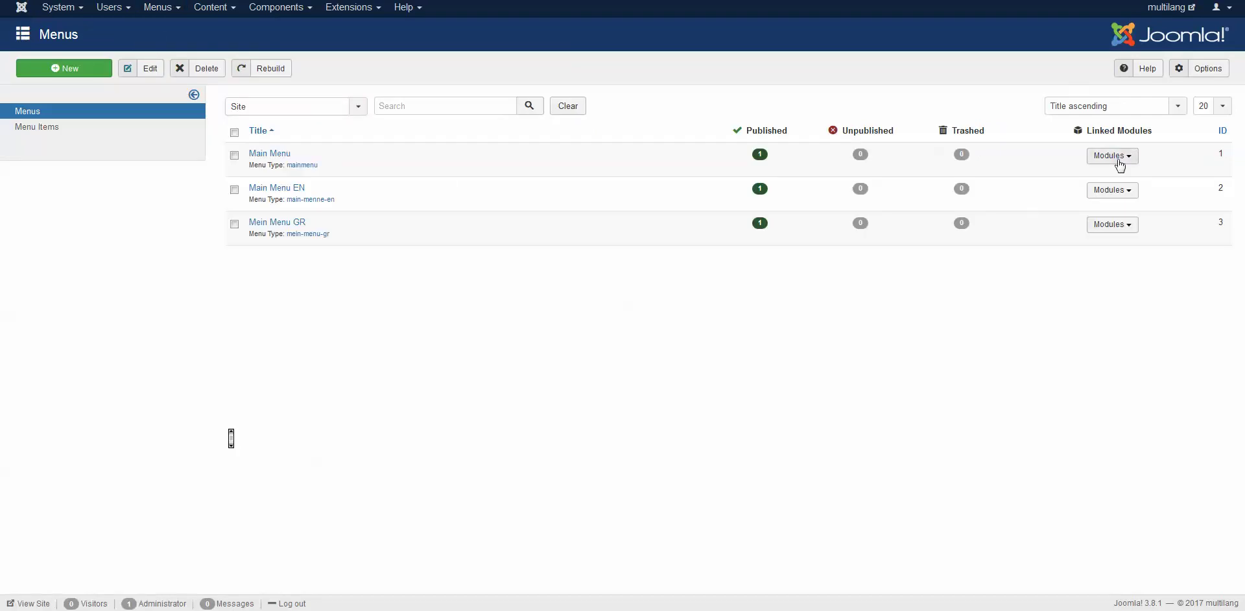
left_click(1129, 162)
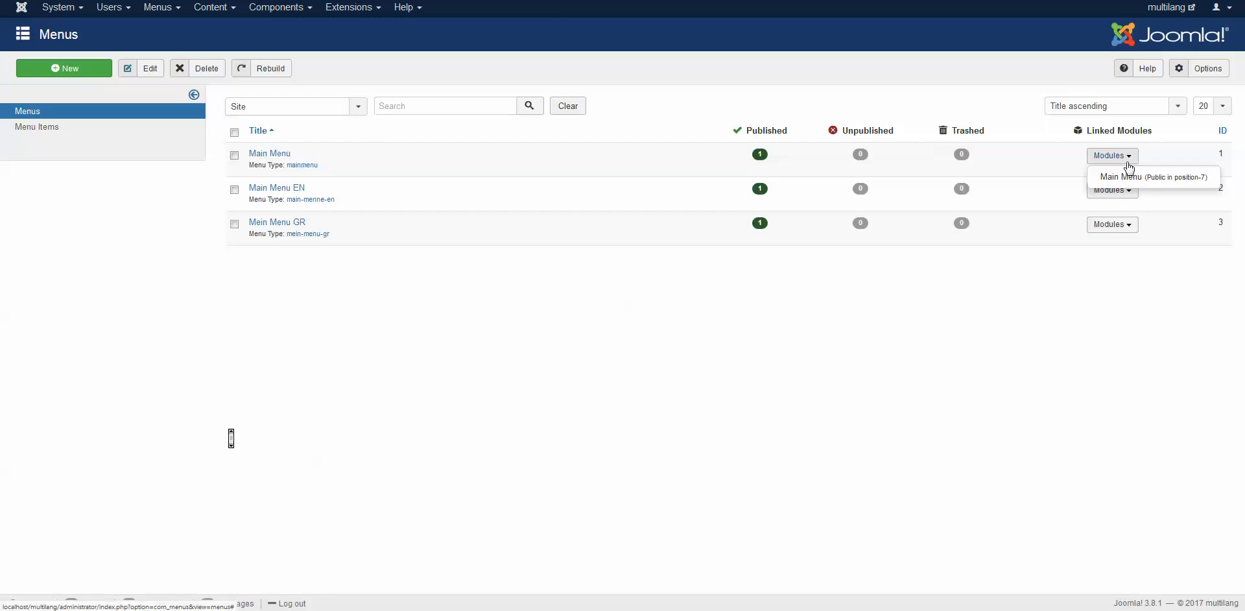
left_click(1126, 176)
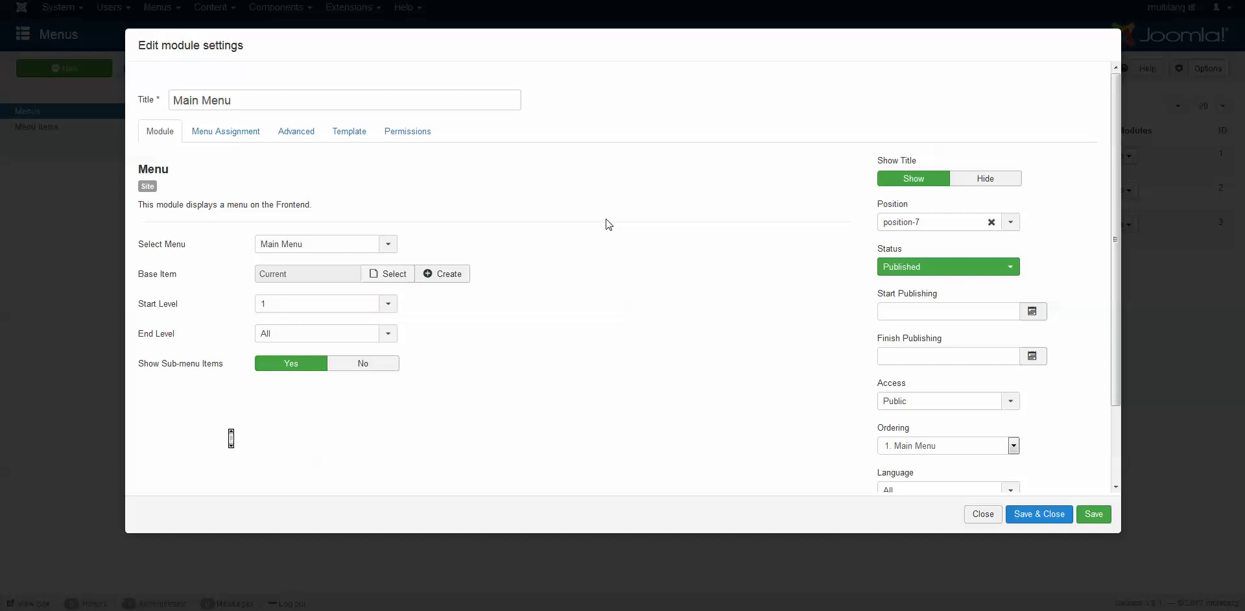
left_click(1053, 515)
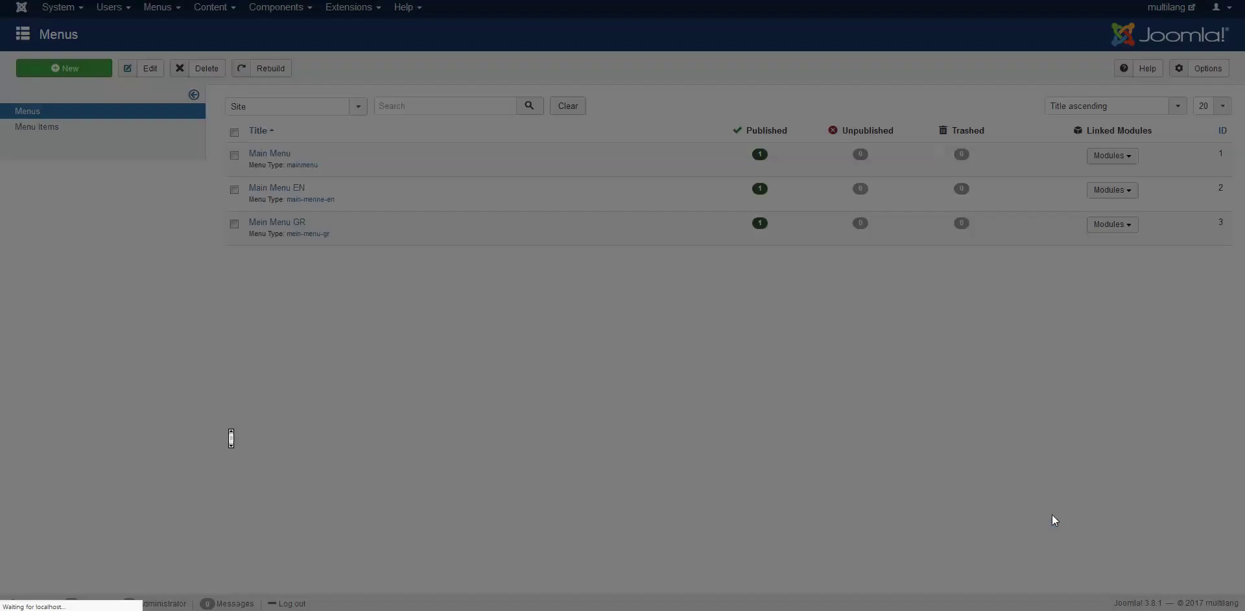
left_click(1135, 195)
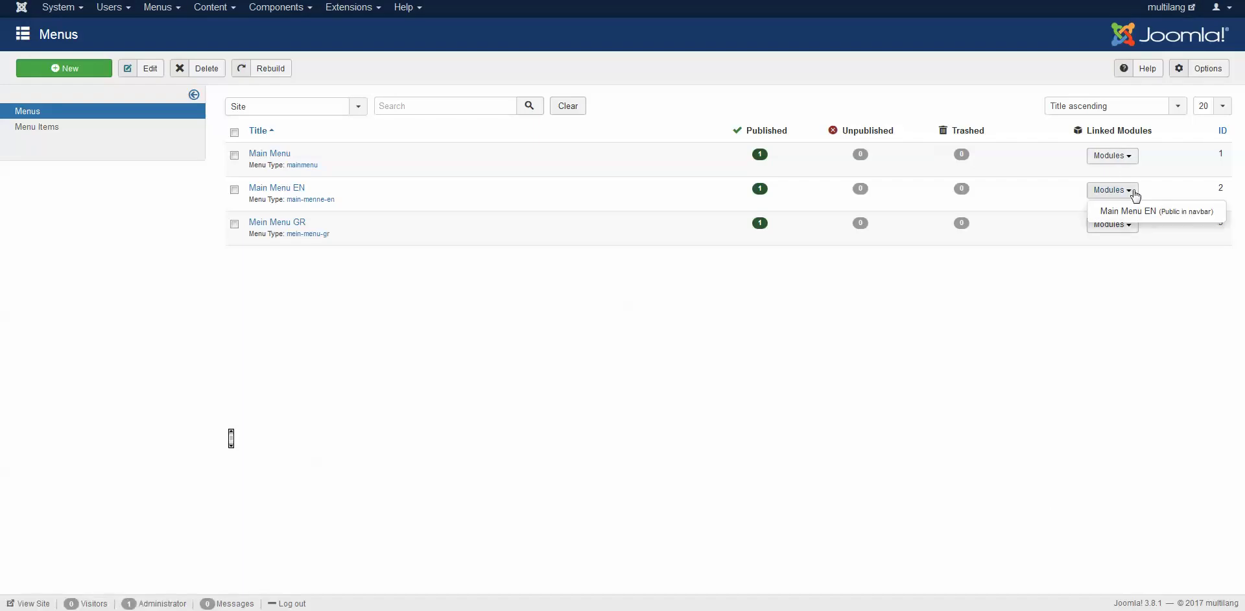
left_click(1130, 196)
left_click(1129, 194)
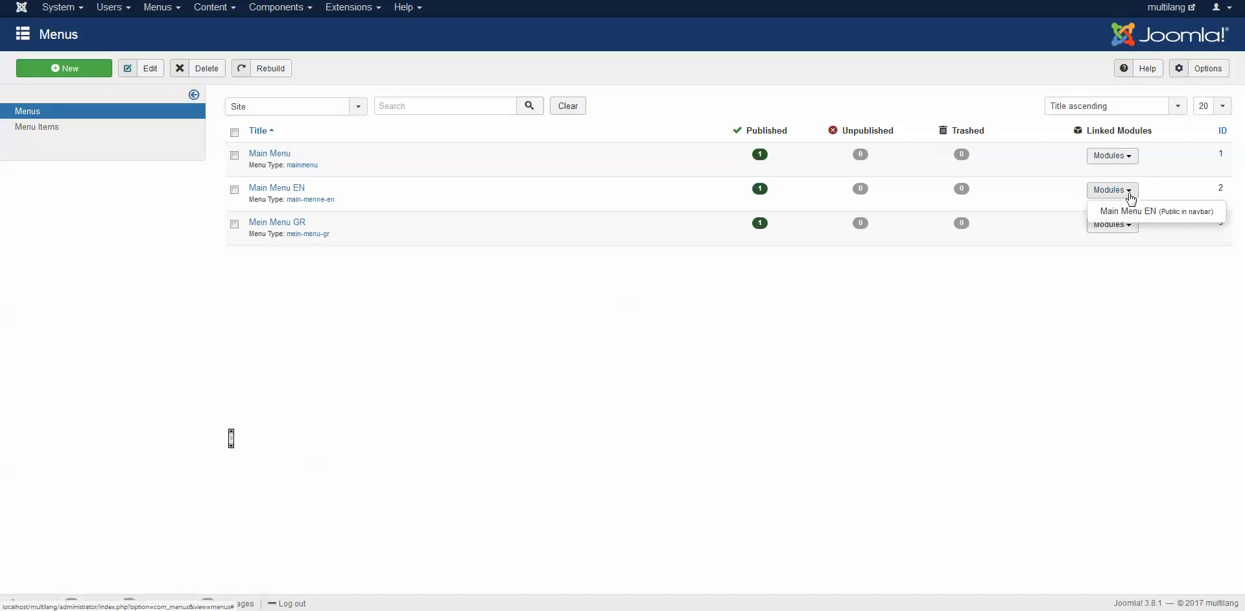
left_click(1132, 227)
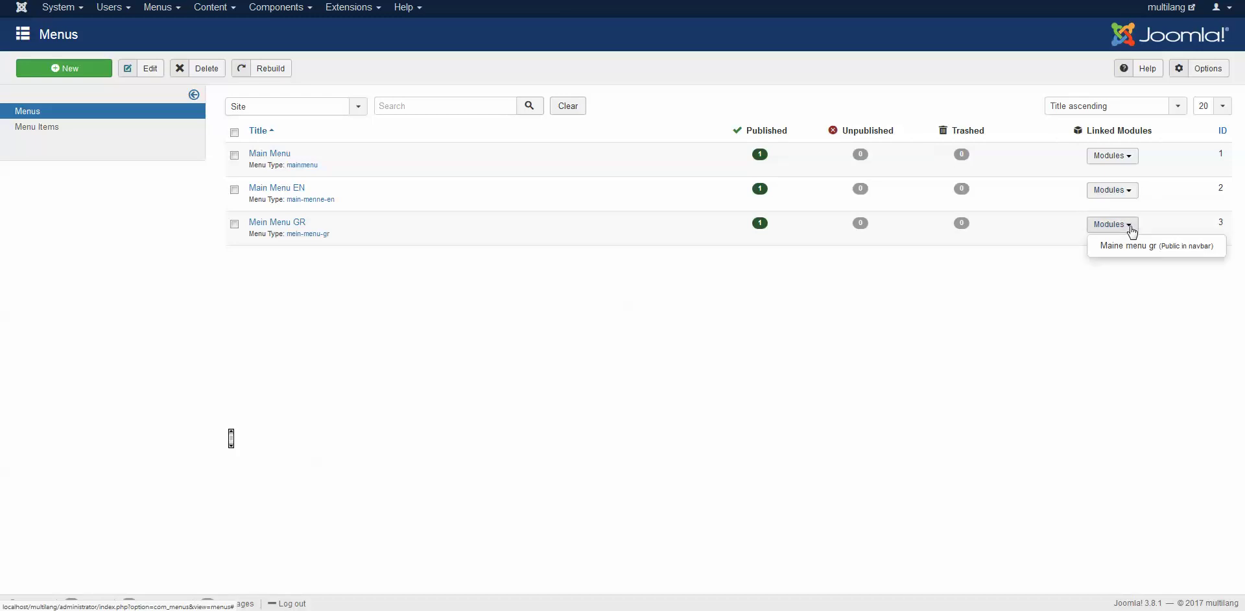
left_click(725, 328)
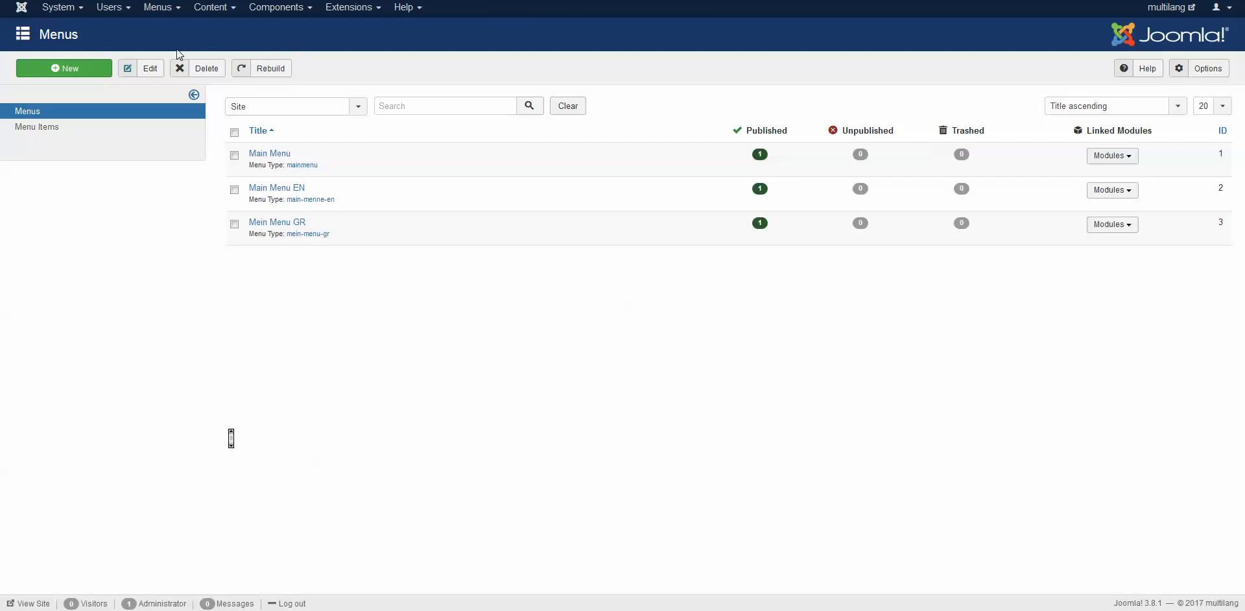
Open the YOOtheme customizer from the Control Panel and preview the site's English and Greek versions
left_click(55, 9)
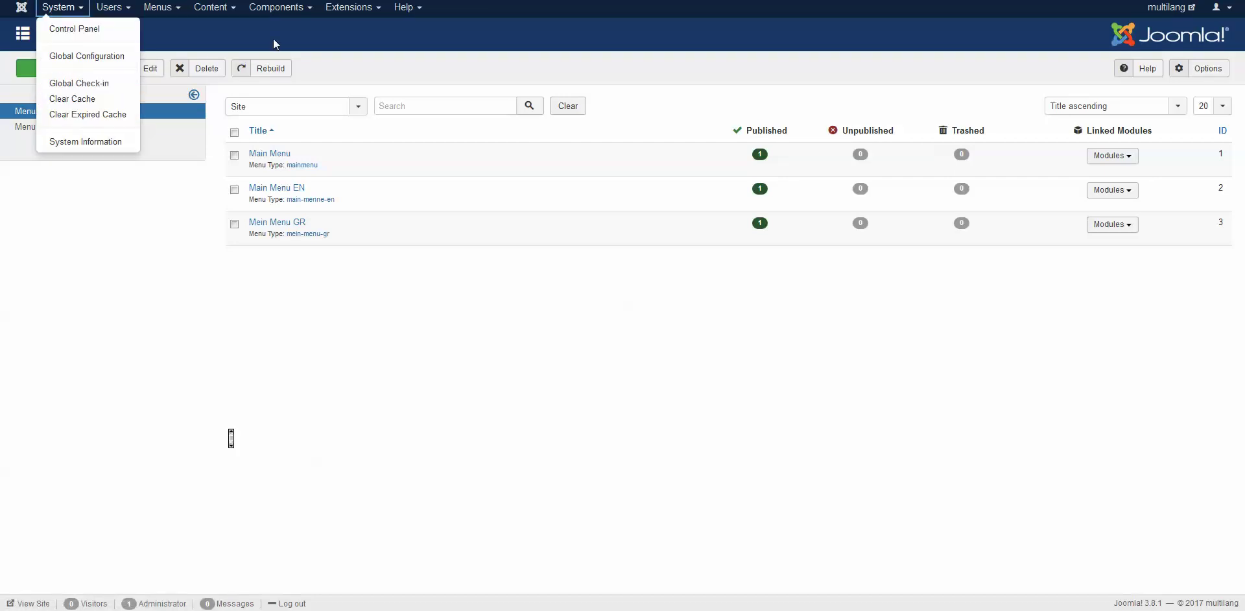
left_click(308, 35)
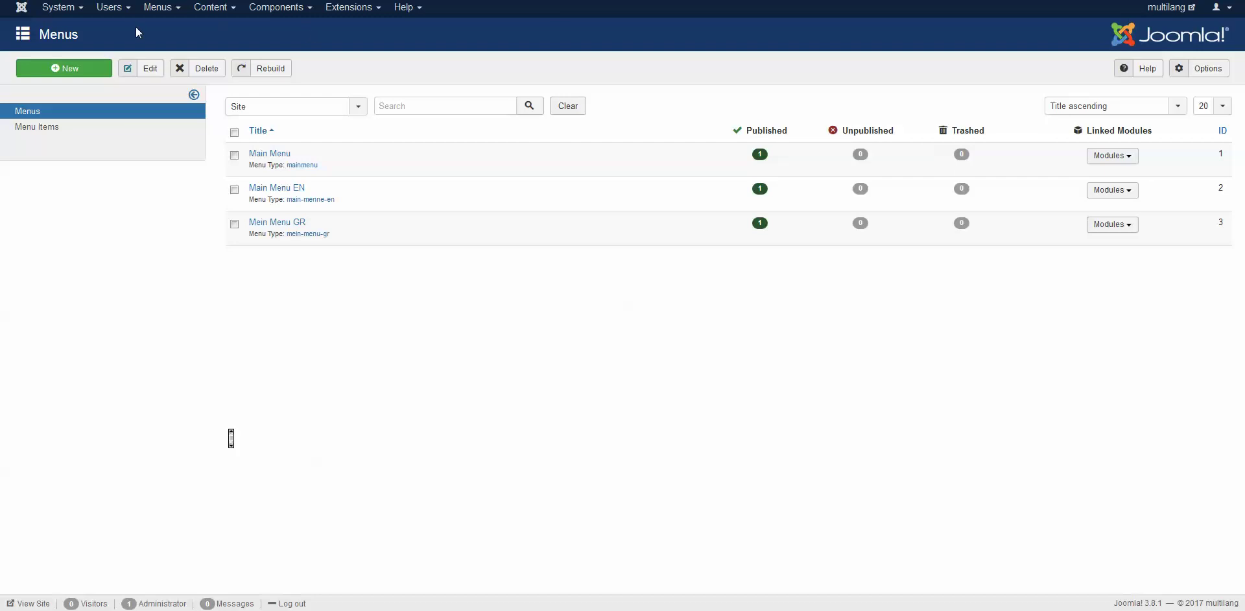
left_click(64, 9)
left_click(84, 37)
left_click(65, 8)
left_click(147, 123)
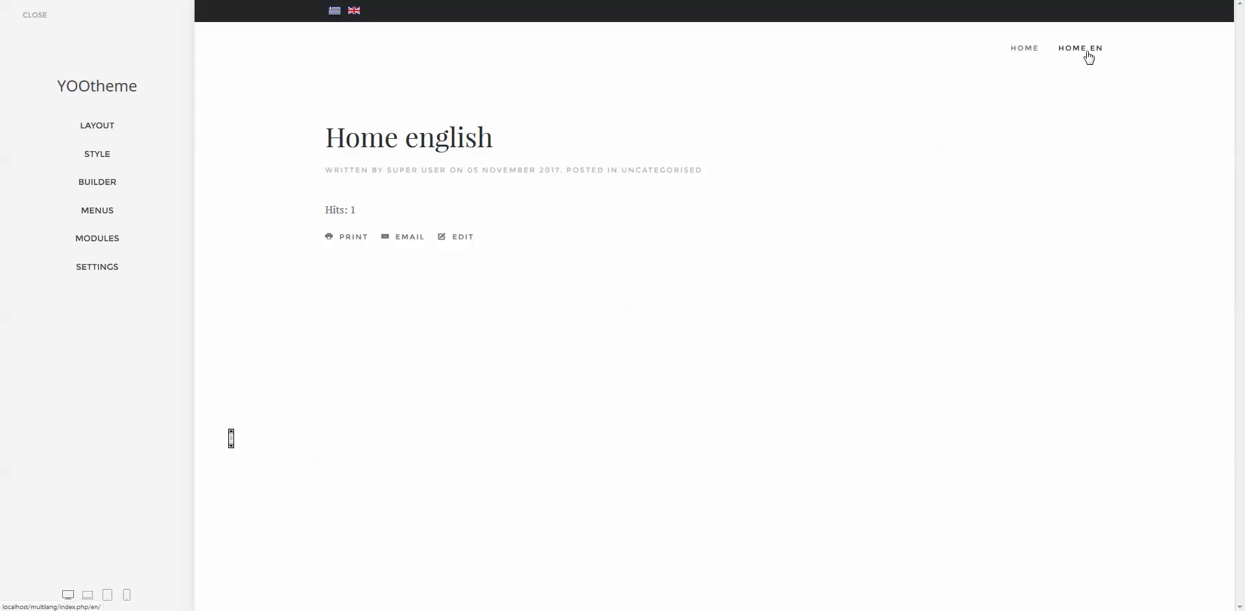
left_click(335, 12)
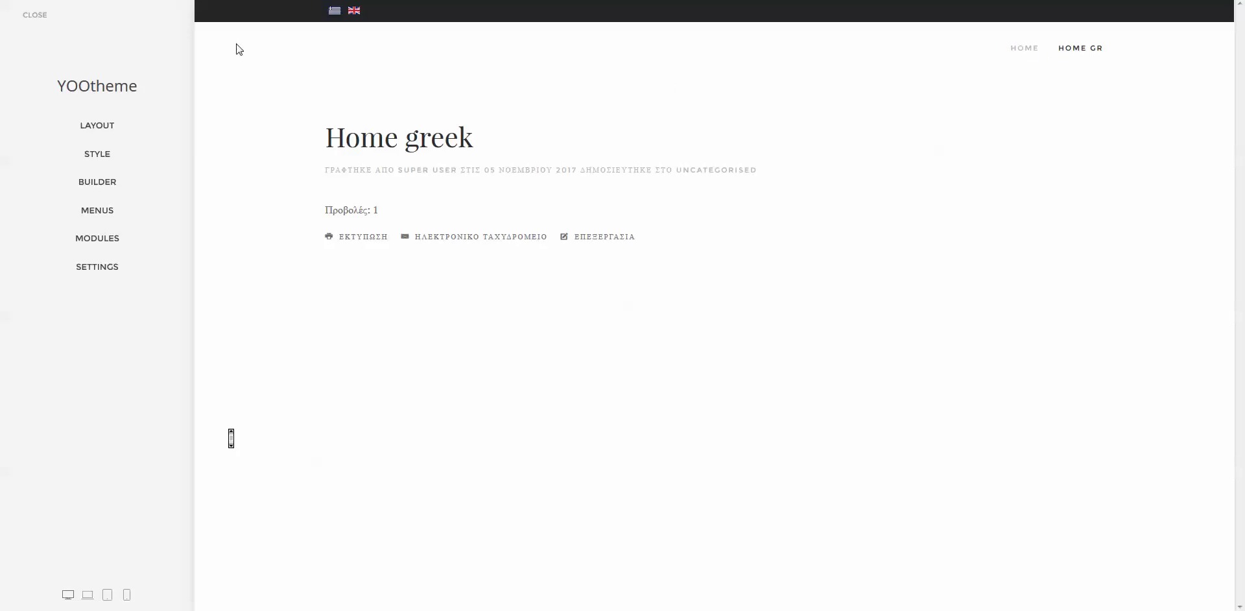
Close the customizer, review the positions and languages in the site module list, and return to the Control Panel
left_click(33, 16)
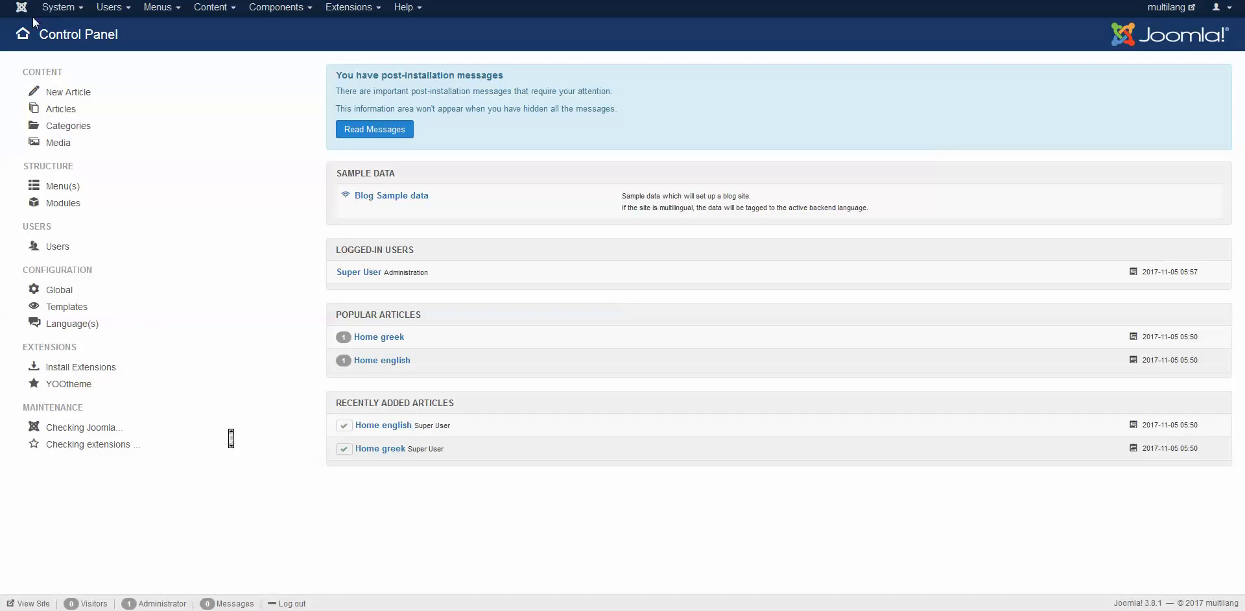
left_click(343, 8)
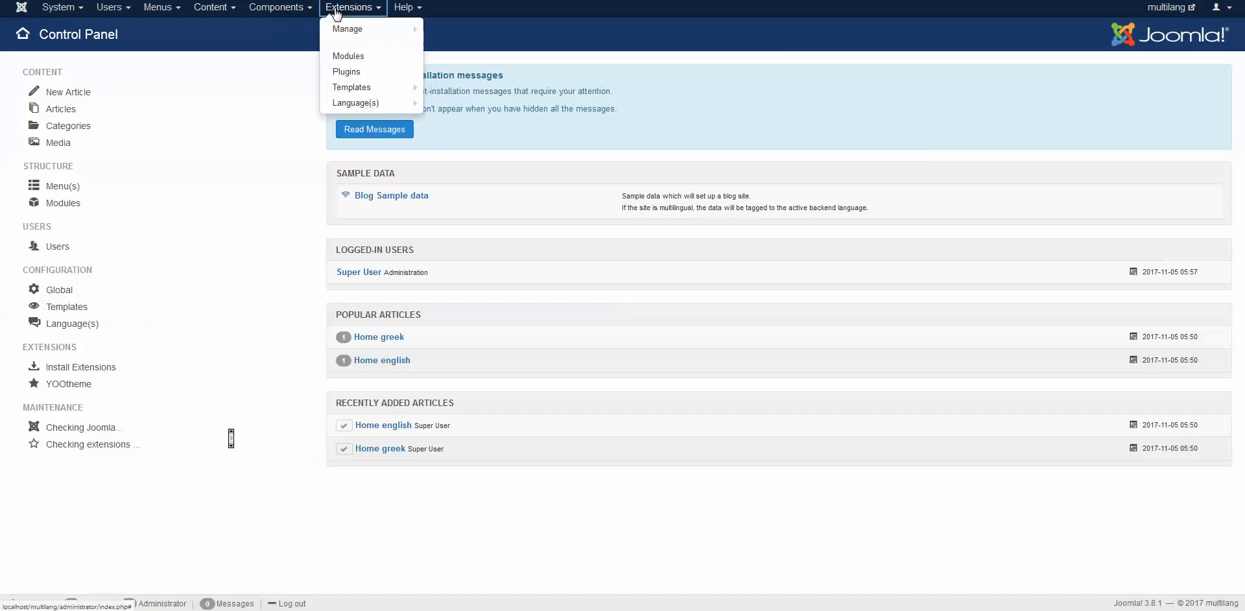
left_click(359, 55)
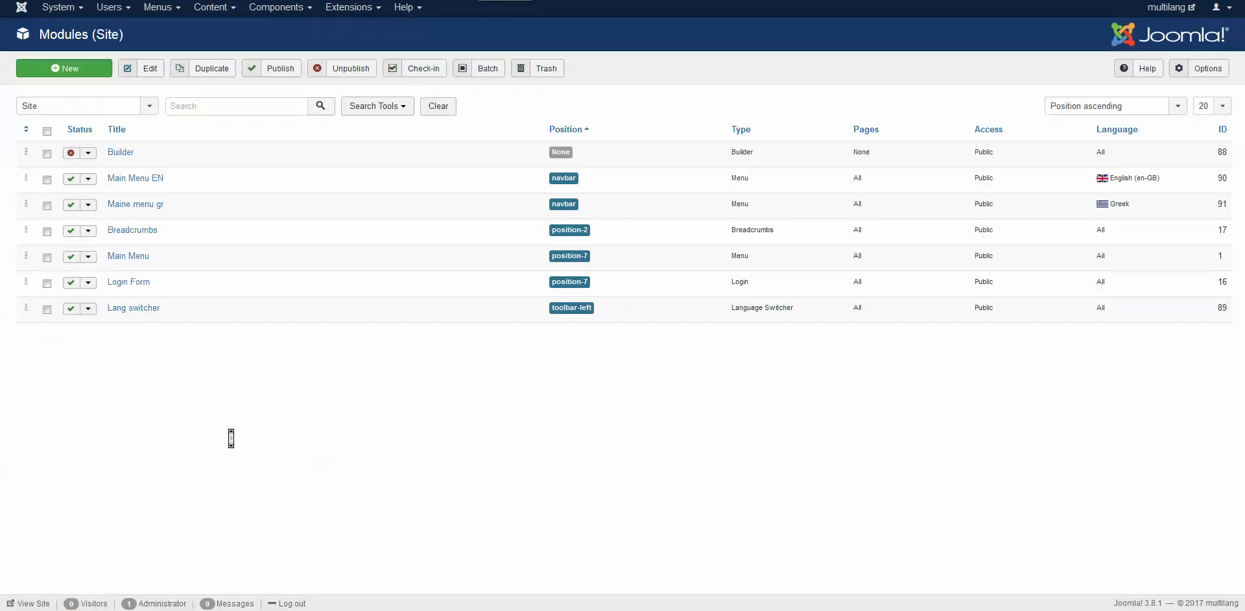
key("alt+Left")
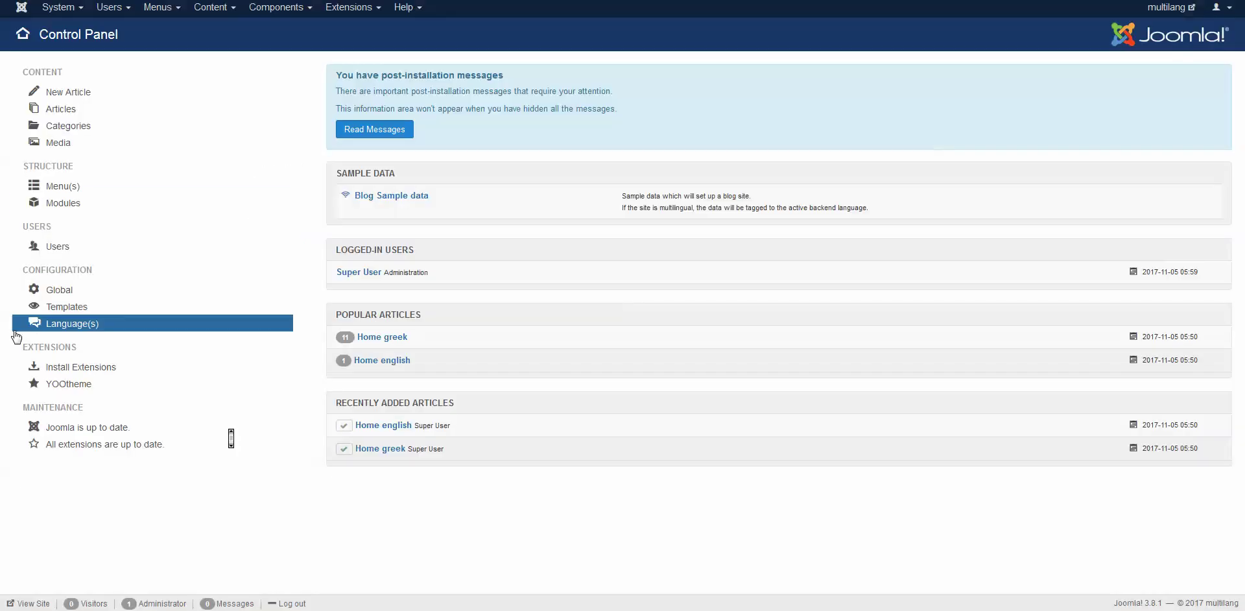
In the YOOtheme menu settings, set both the navbar and mobile positions to "- Select -" and save
left_click(63, 389)
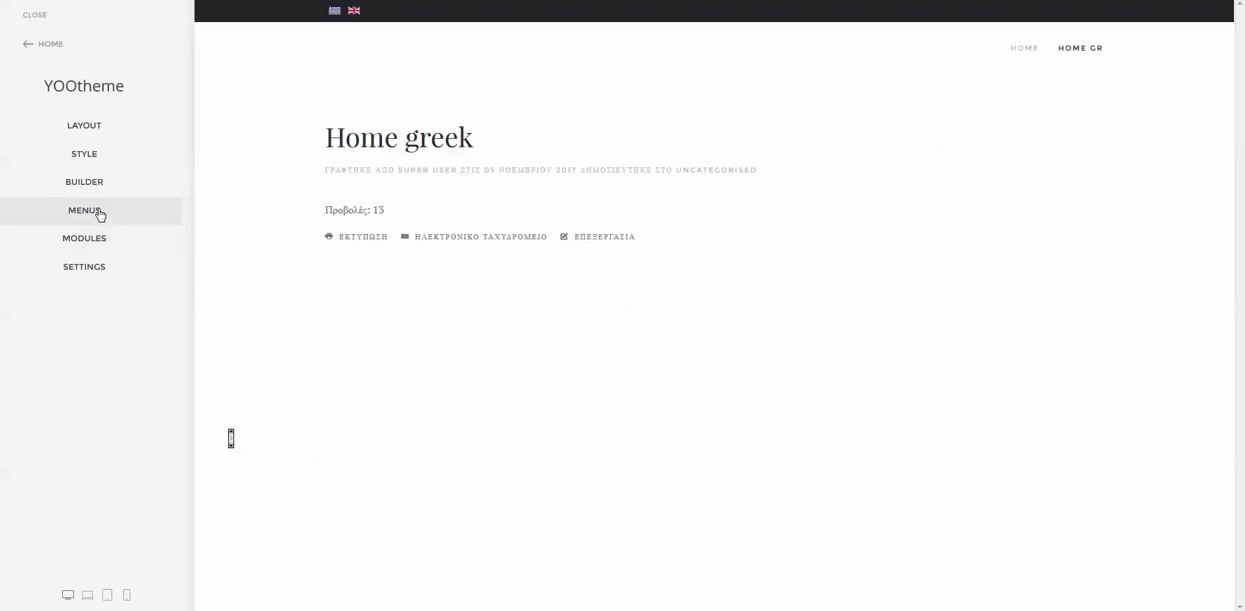
left_click(98, 211)
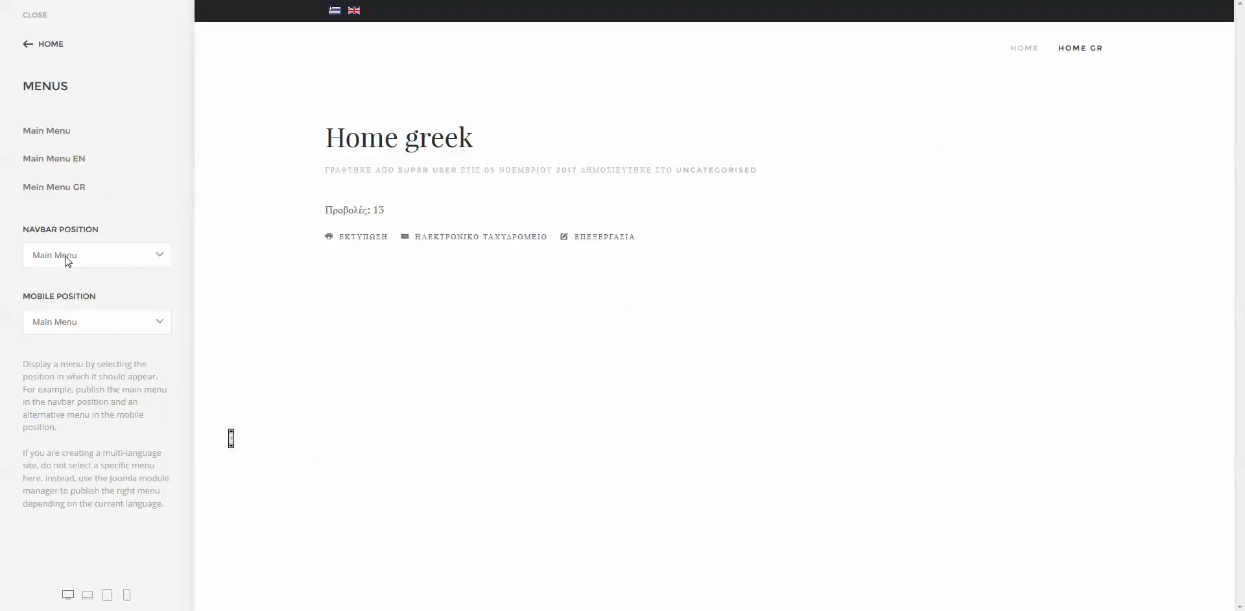
left_click(67, 260)
left_click(64, 274)
left_click(58, 324)
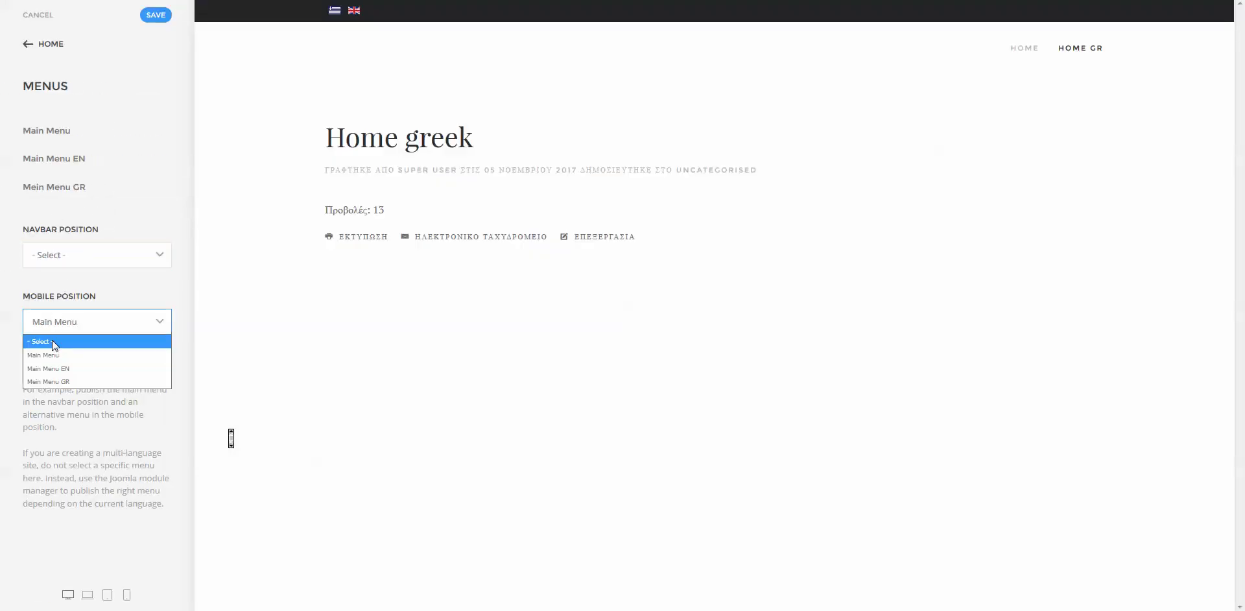
left_click(52, 341)
left_click(160, 17)
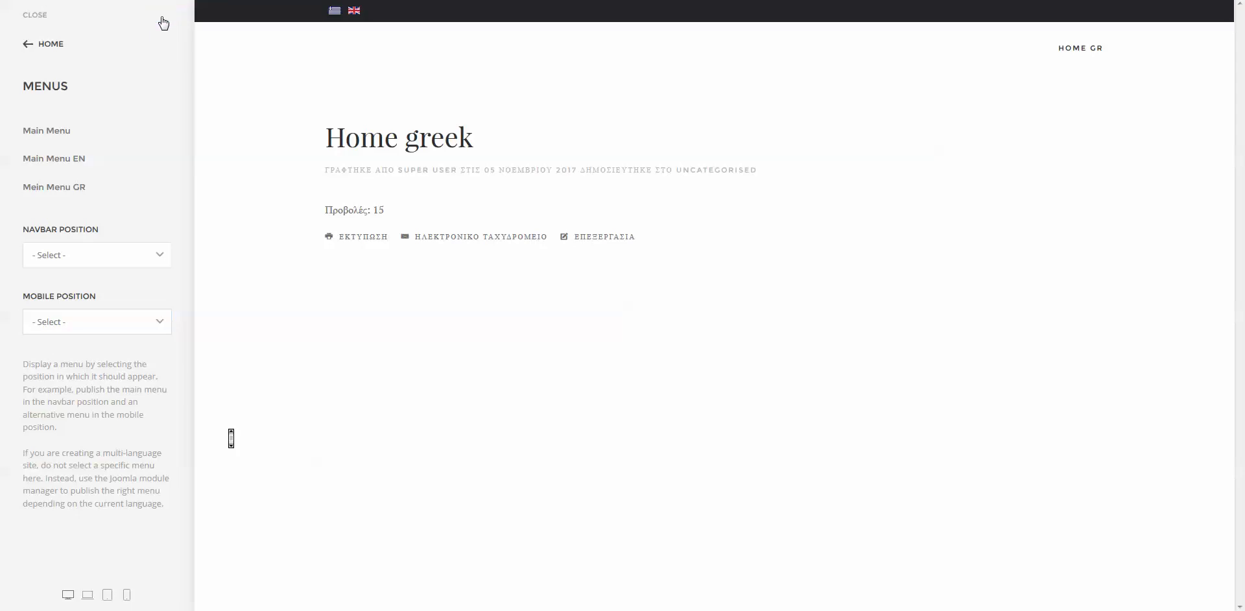
Close the customizer and check the live site's navbar menu in English and in Greek with the language switcher
left_click(29, 17)
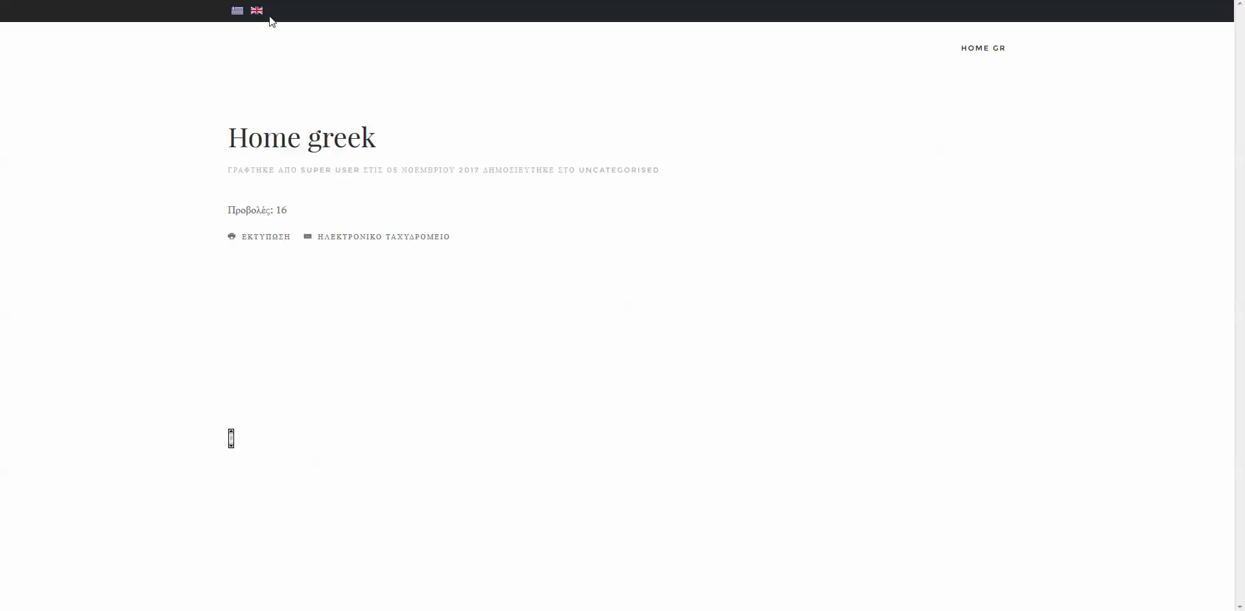
left_click(257, 12)
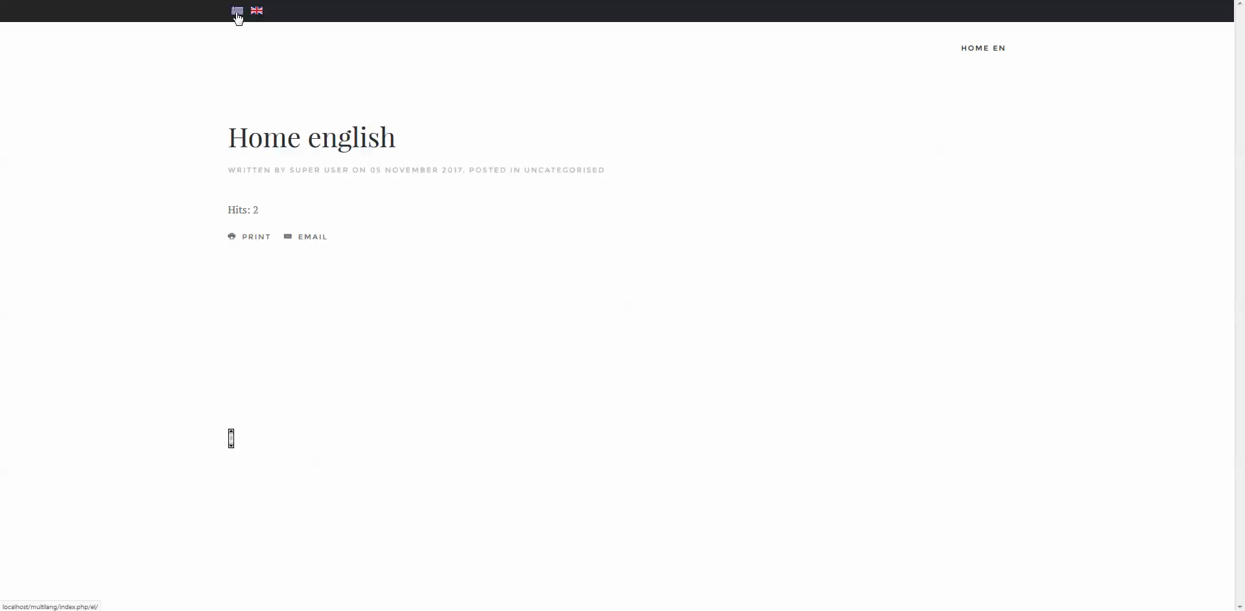
left_click(238, 12)
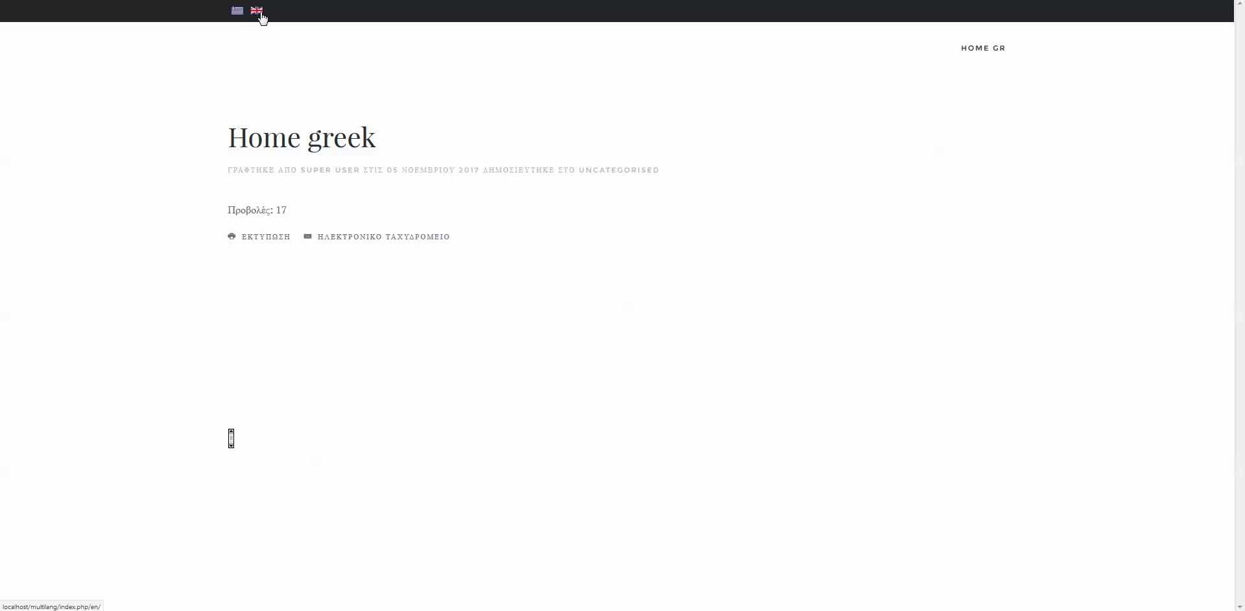